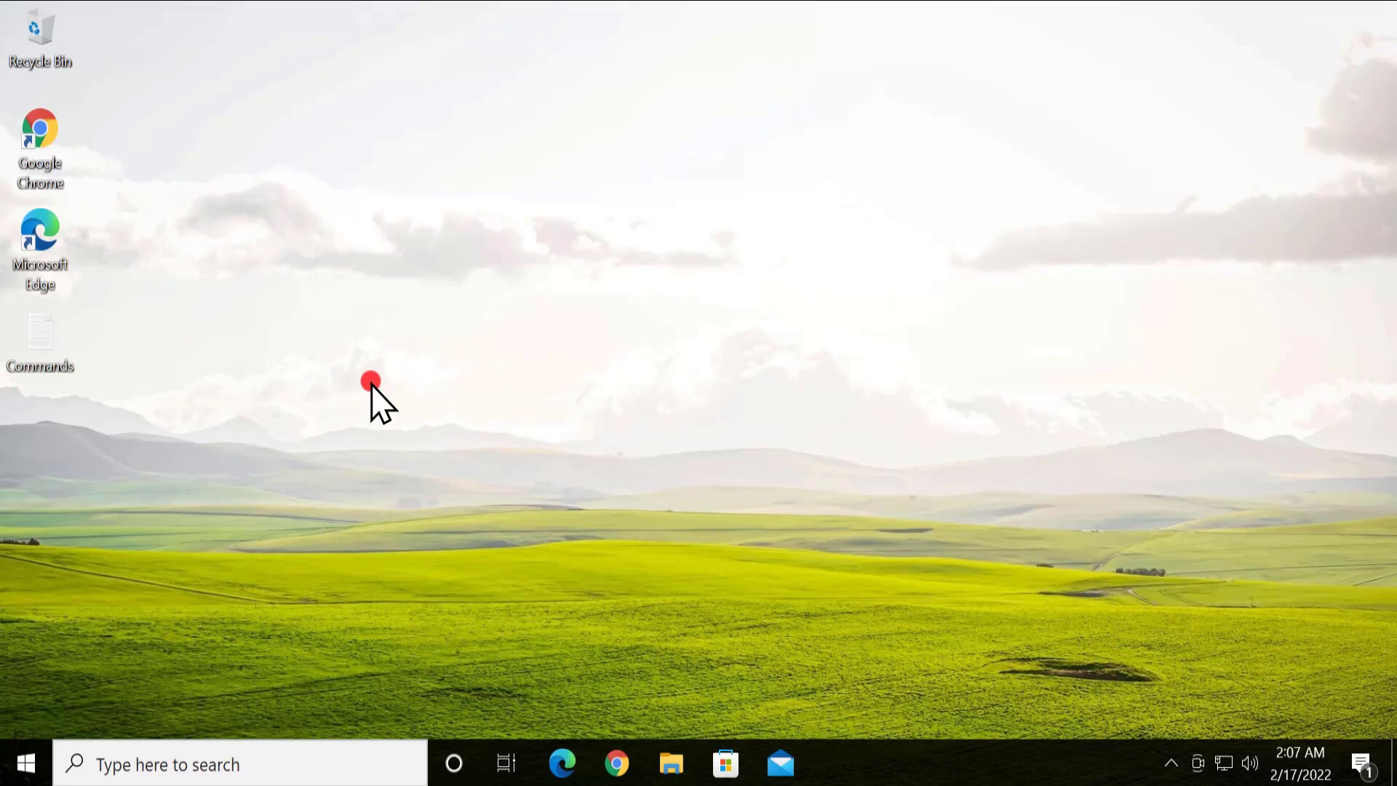
Open the Run dialog through a Start search for 'run'
key("super+r")
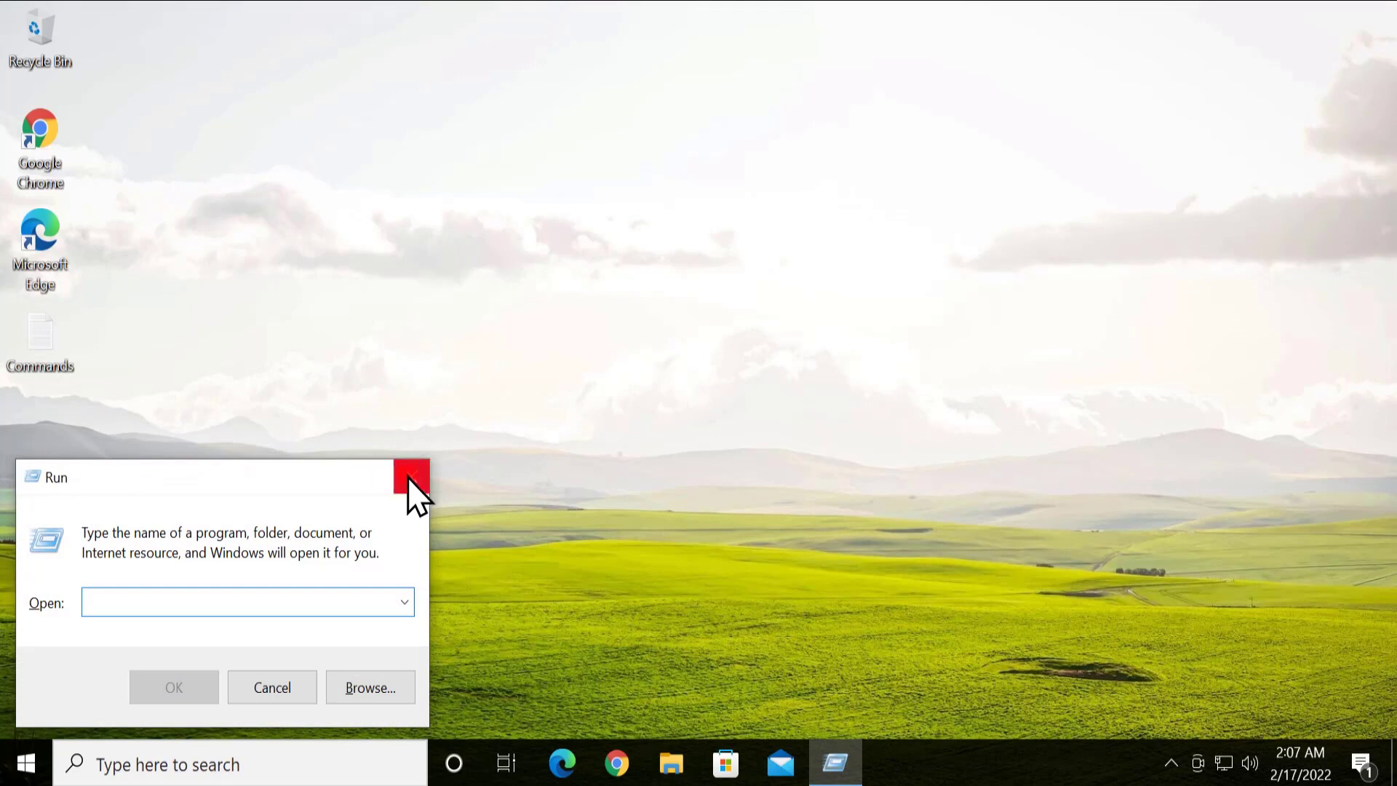
left_click(409, 476)
left_click(206, 757)
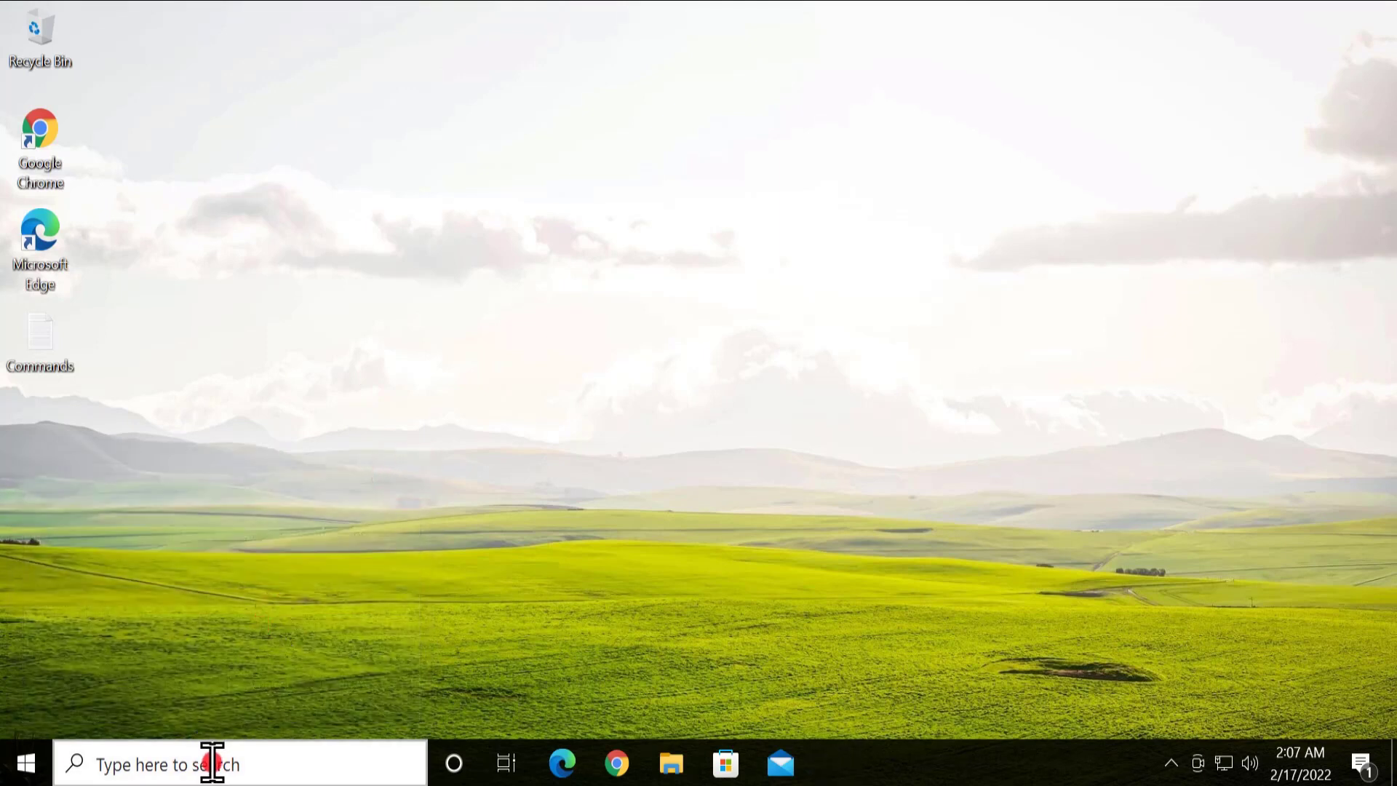
type("run")
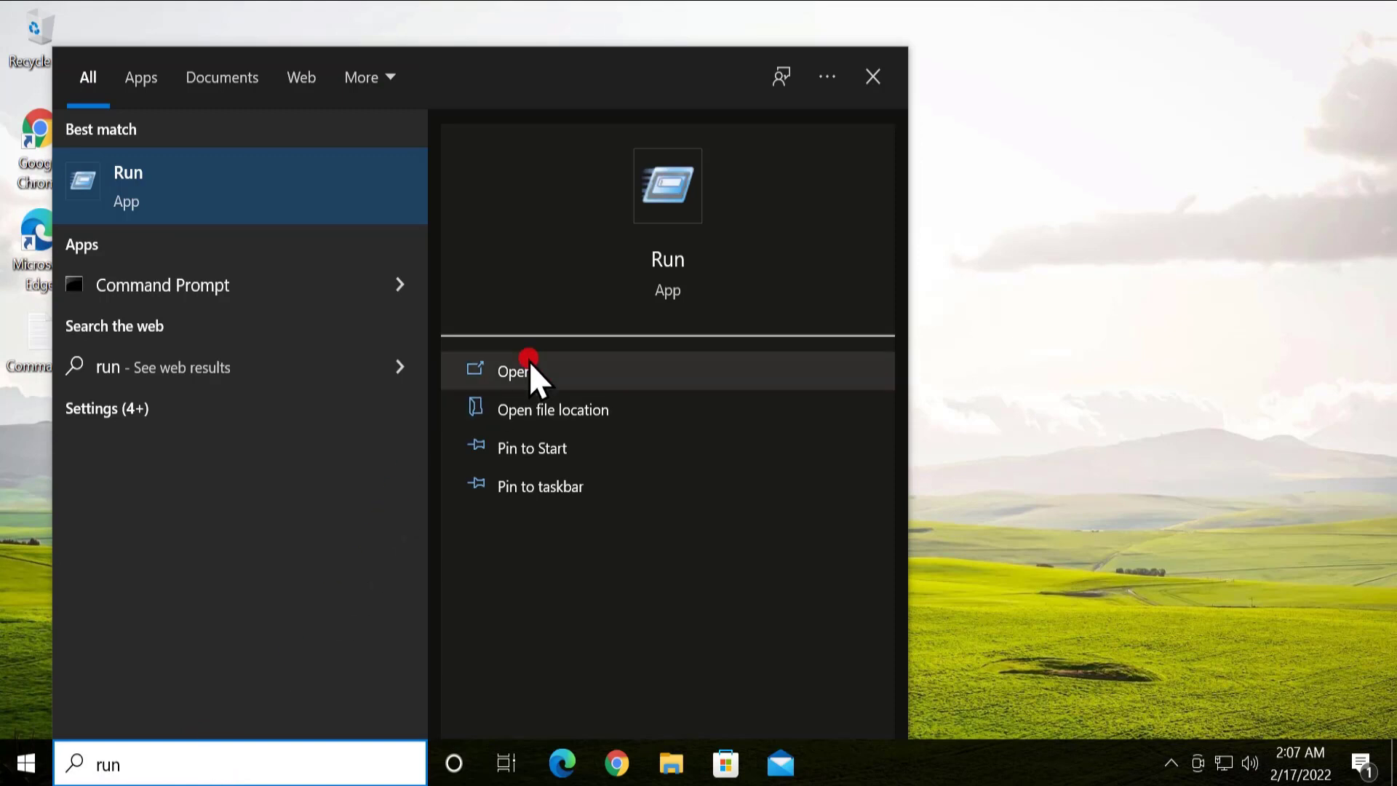
left_click(677, 374)
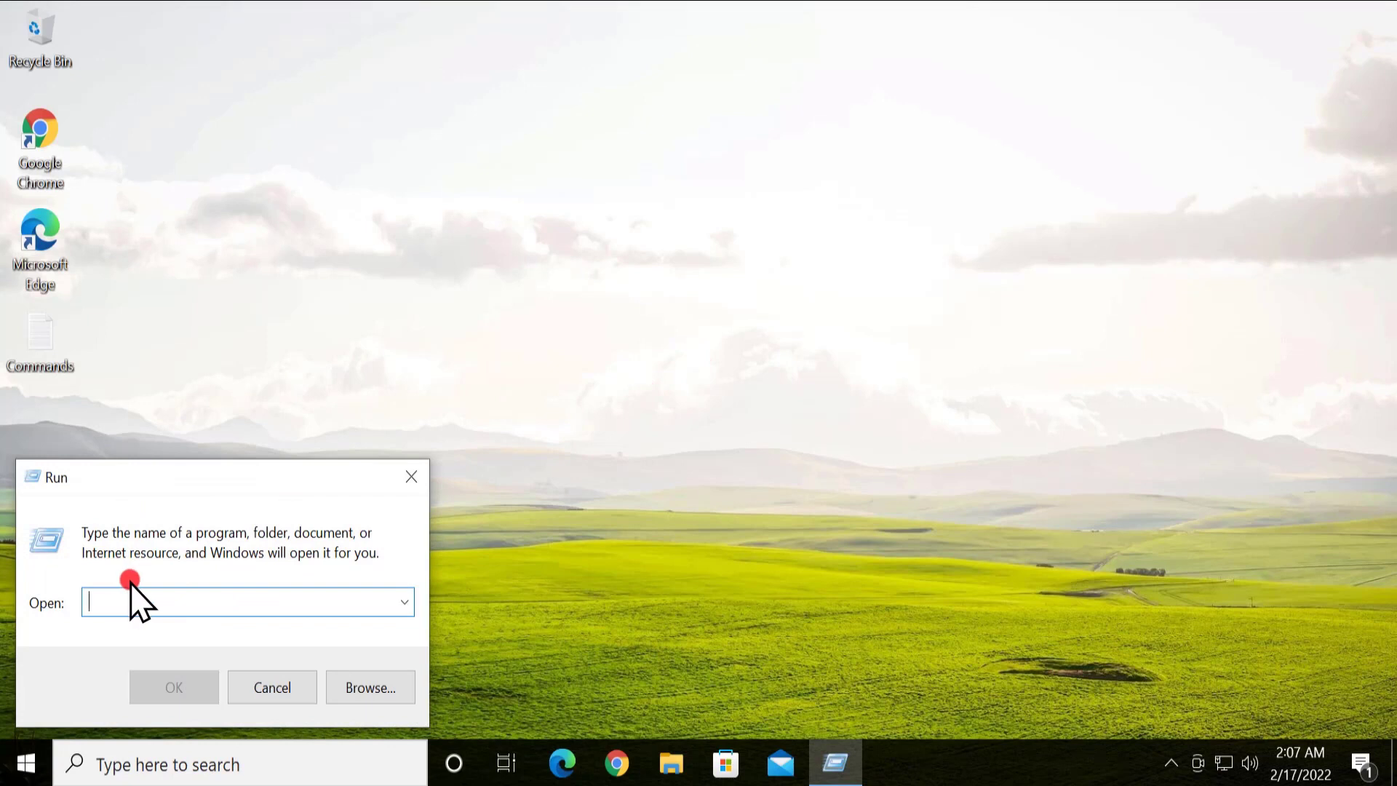
Run sysdm.cpl to bring up System Properties on the Computer Name page
type("sysdm")
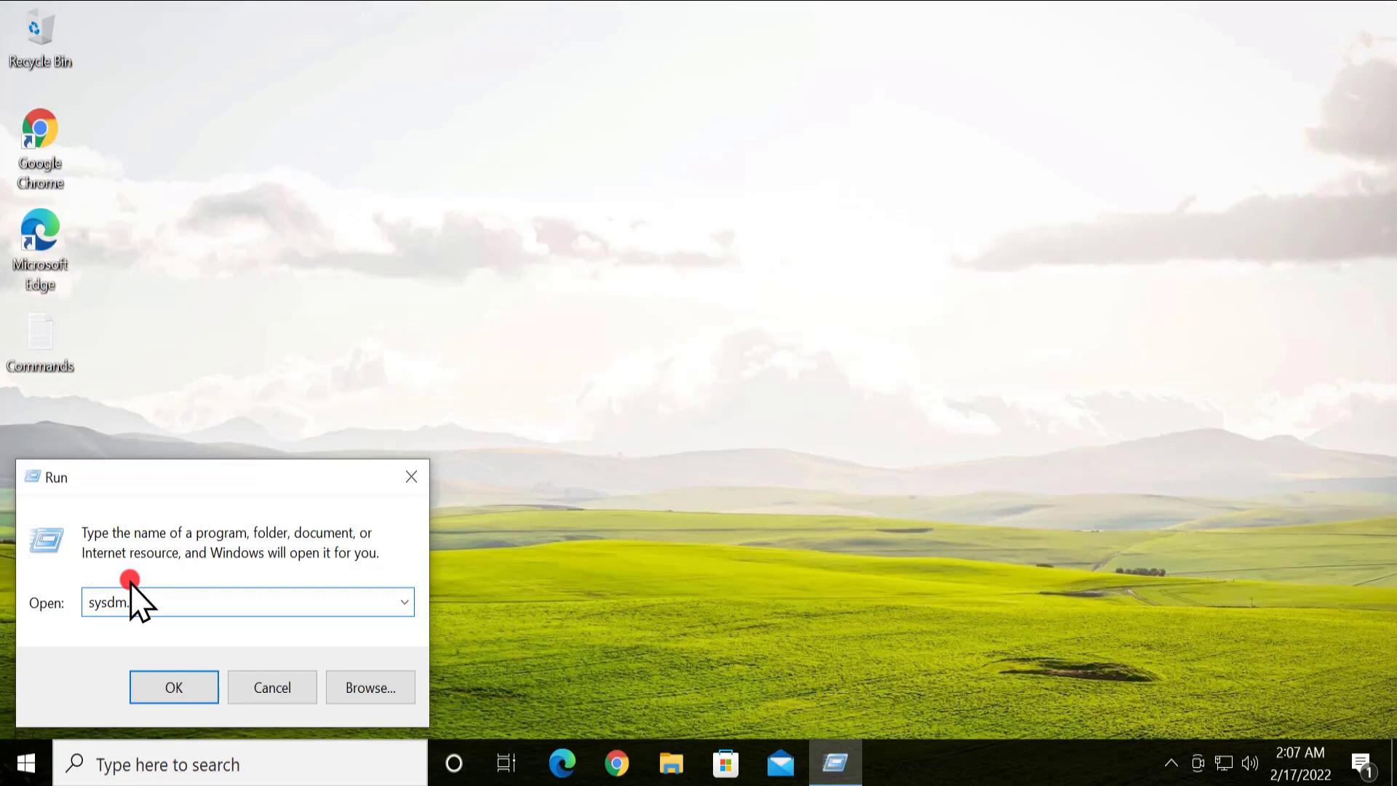
type(".cpl")
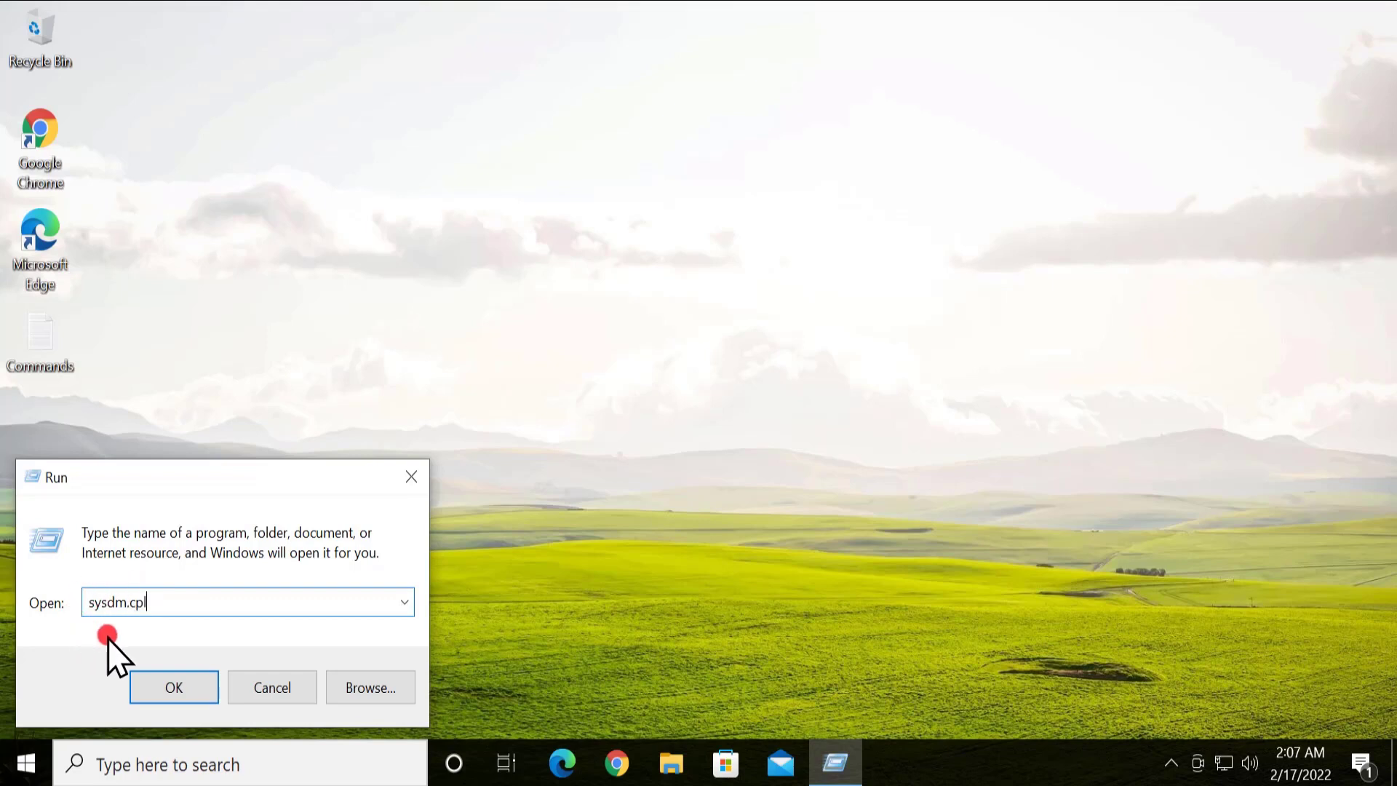
left_click(171, 690)
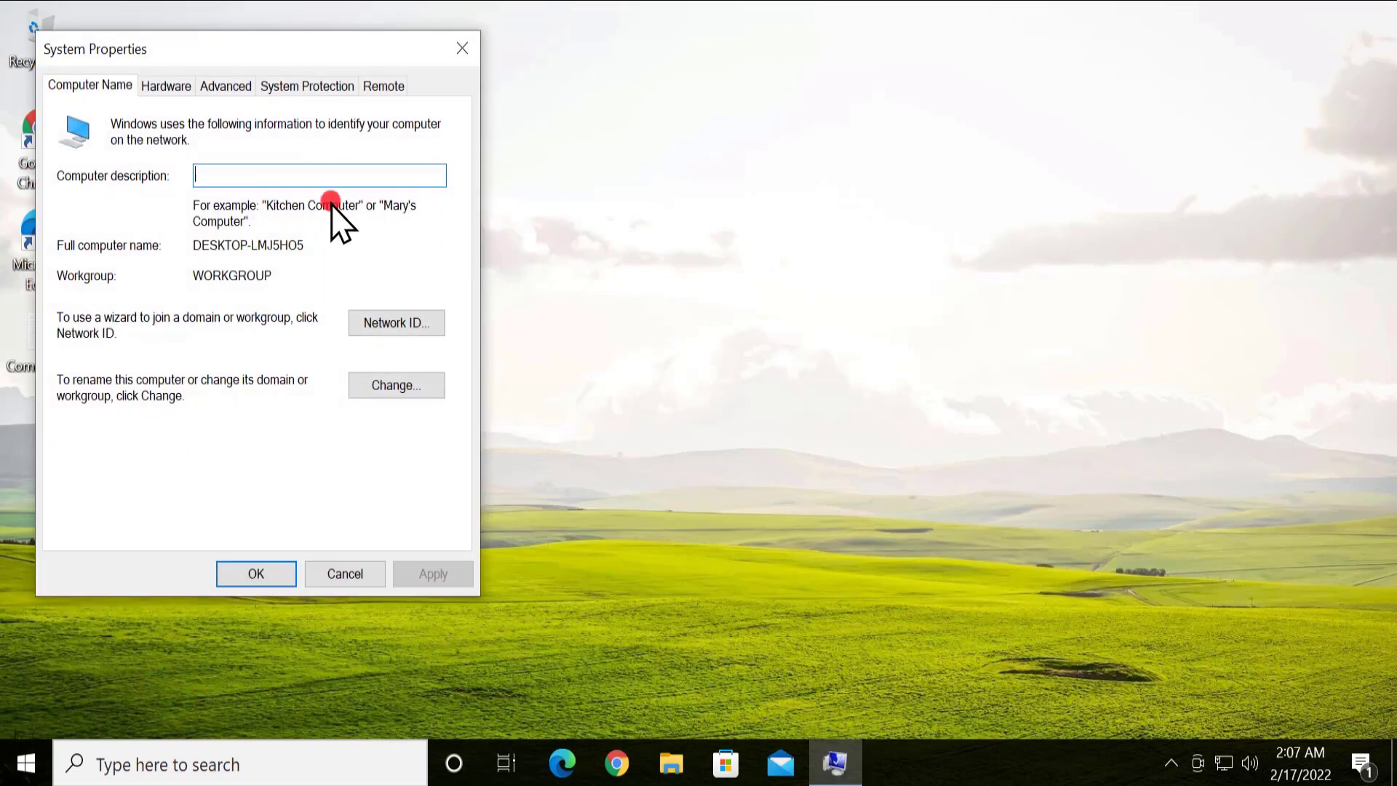
Review the Advanced tab's Performance visual effects without changes, then close System Properties with OK
left_click(229, 86)
left_click(374, 219)
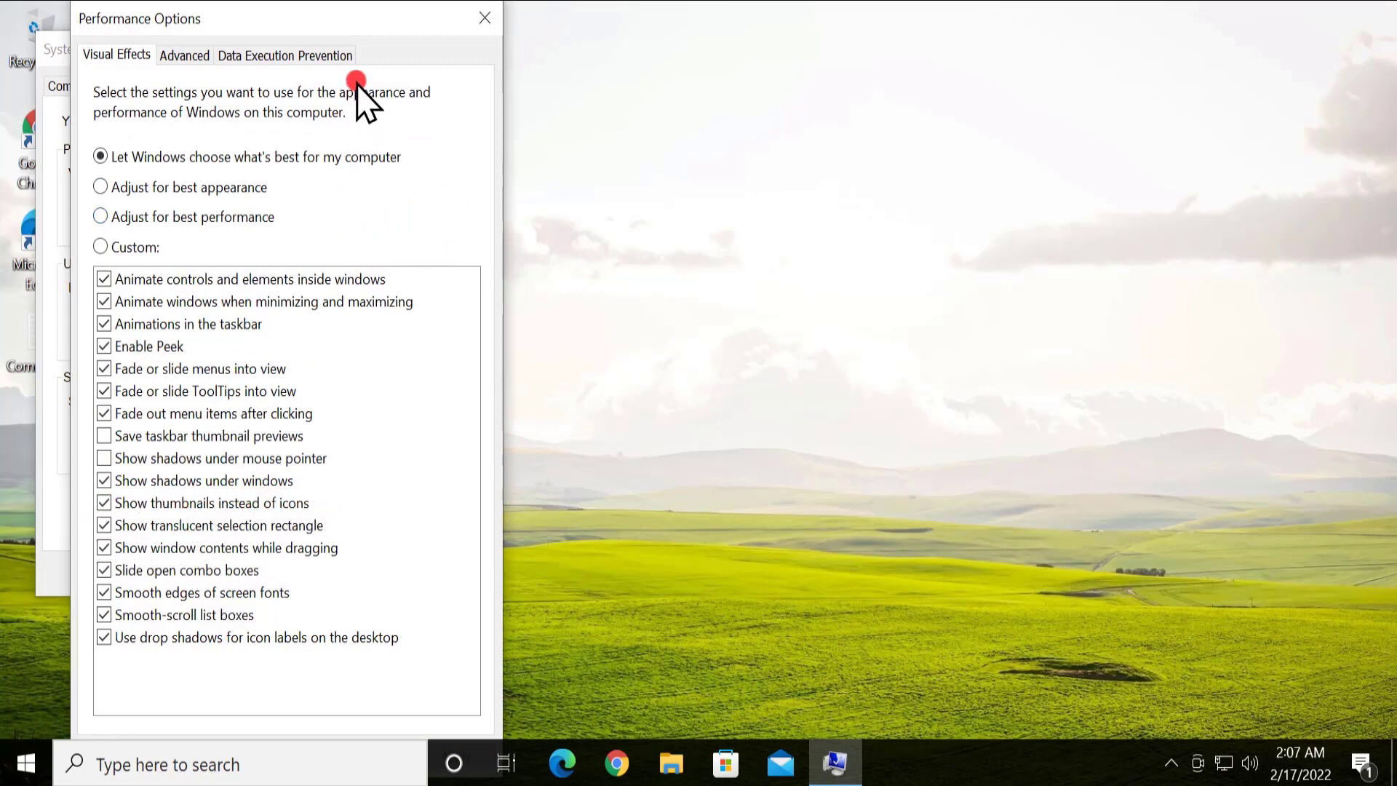
left_click_drag(388, 23, 430, 24)
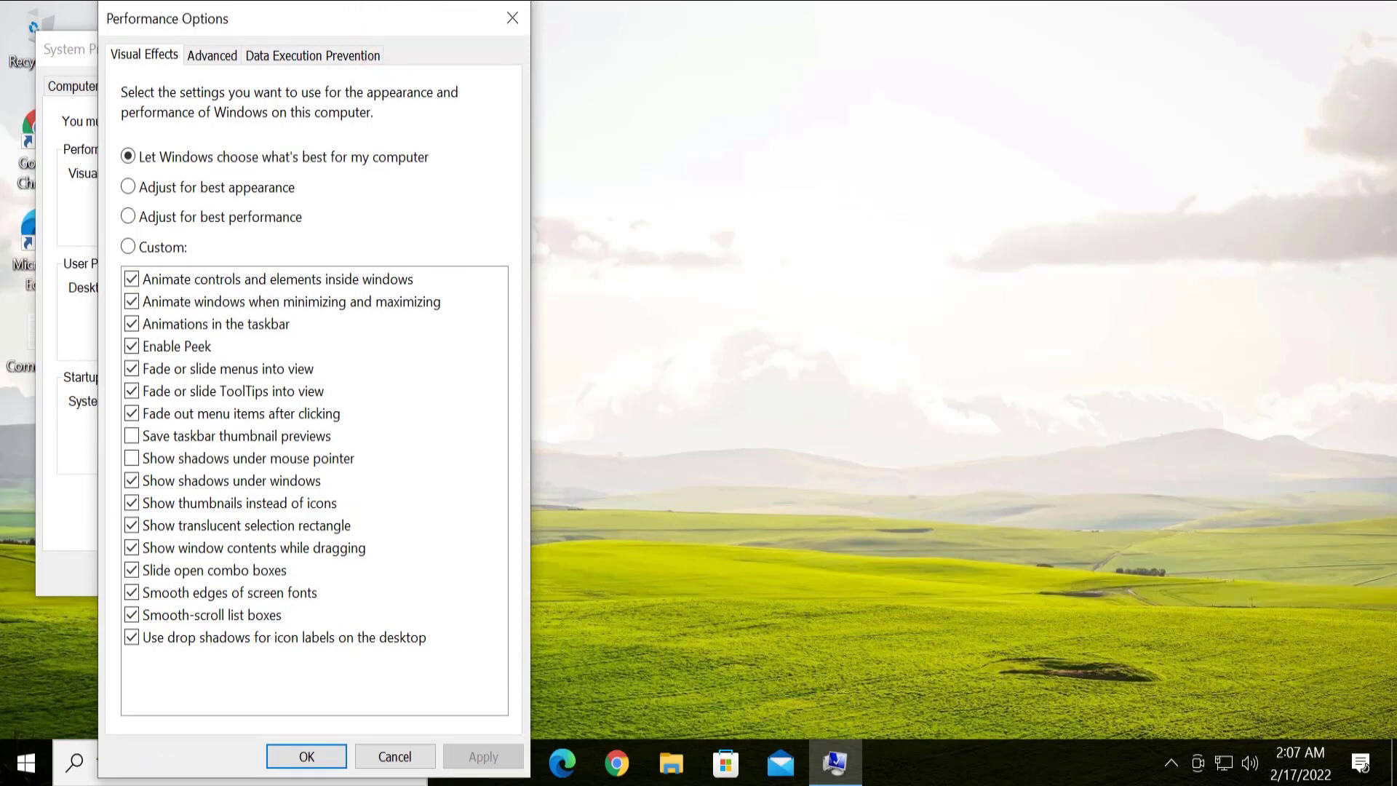
left_click(524, 21)
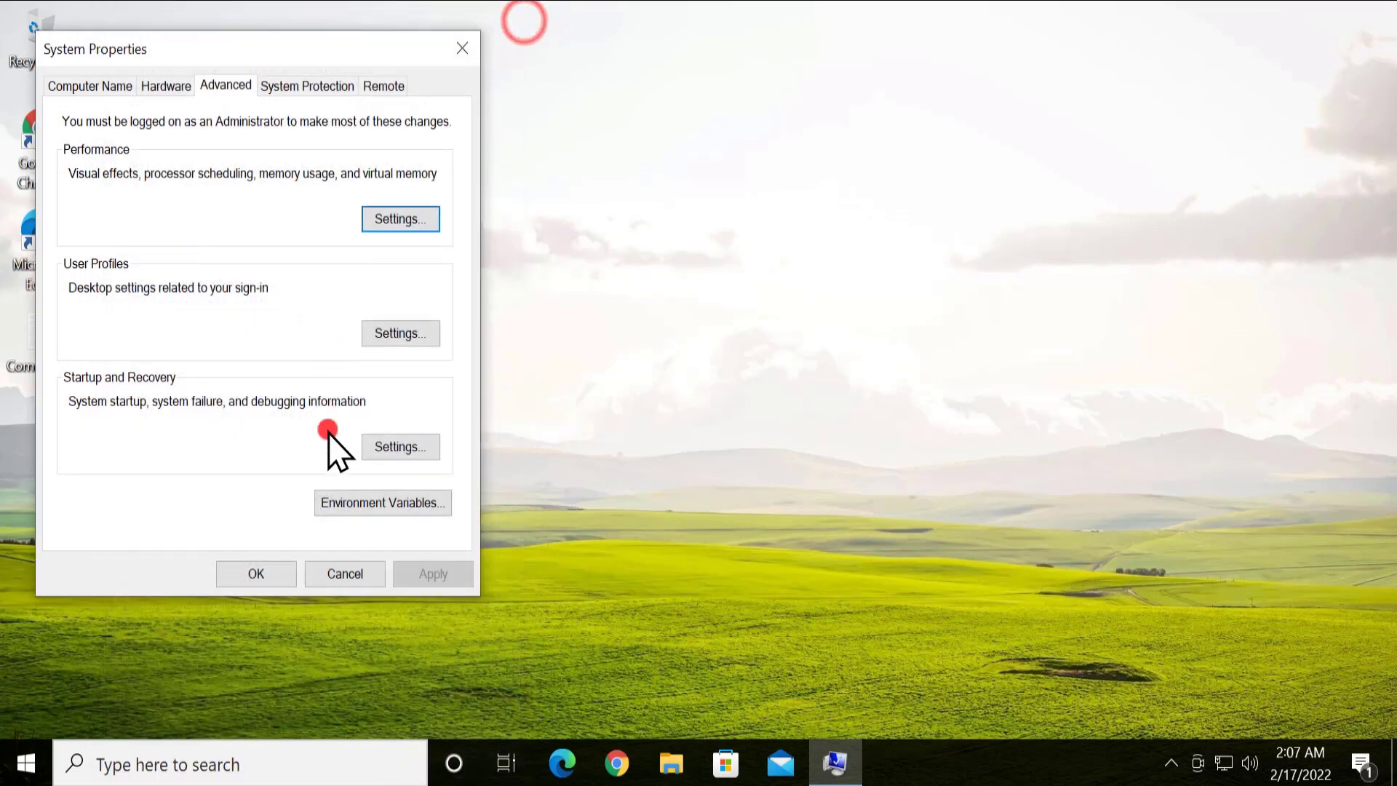
left_click(271, 575)
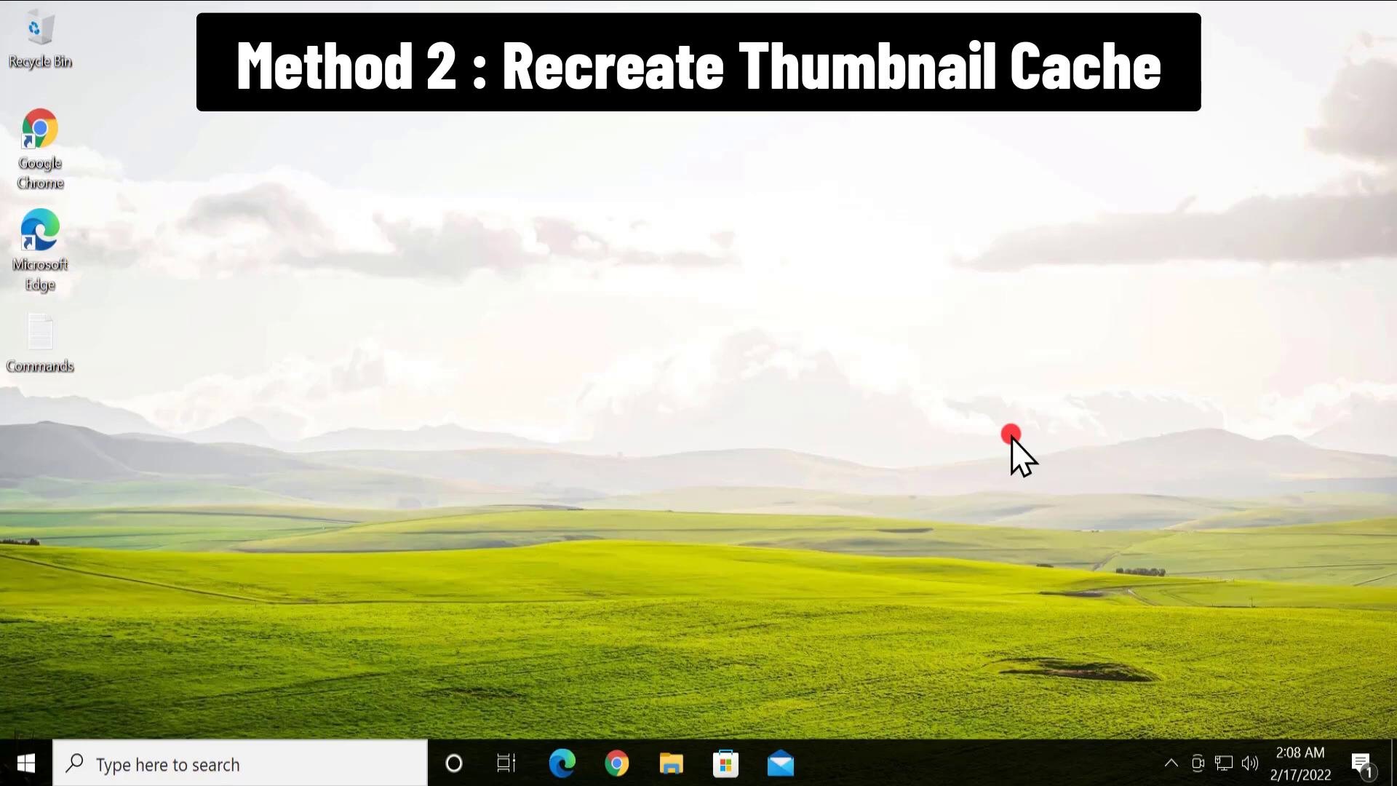
Launch cmd as administrator from Start search, approve UAC, and center the console window
left_click(206, 764)
type("mc")
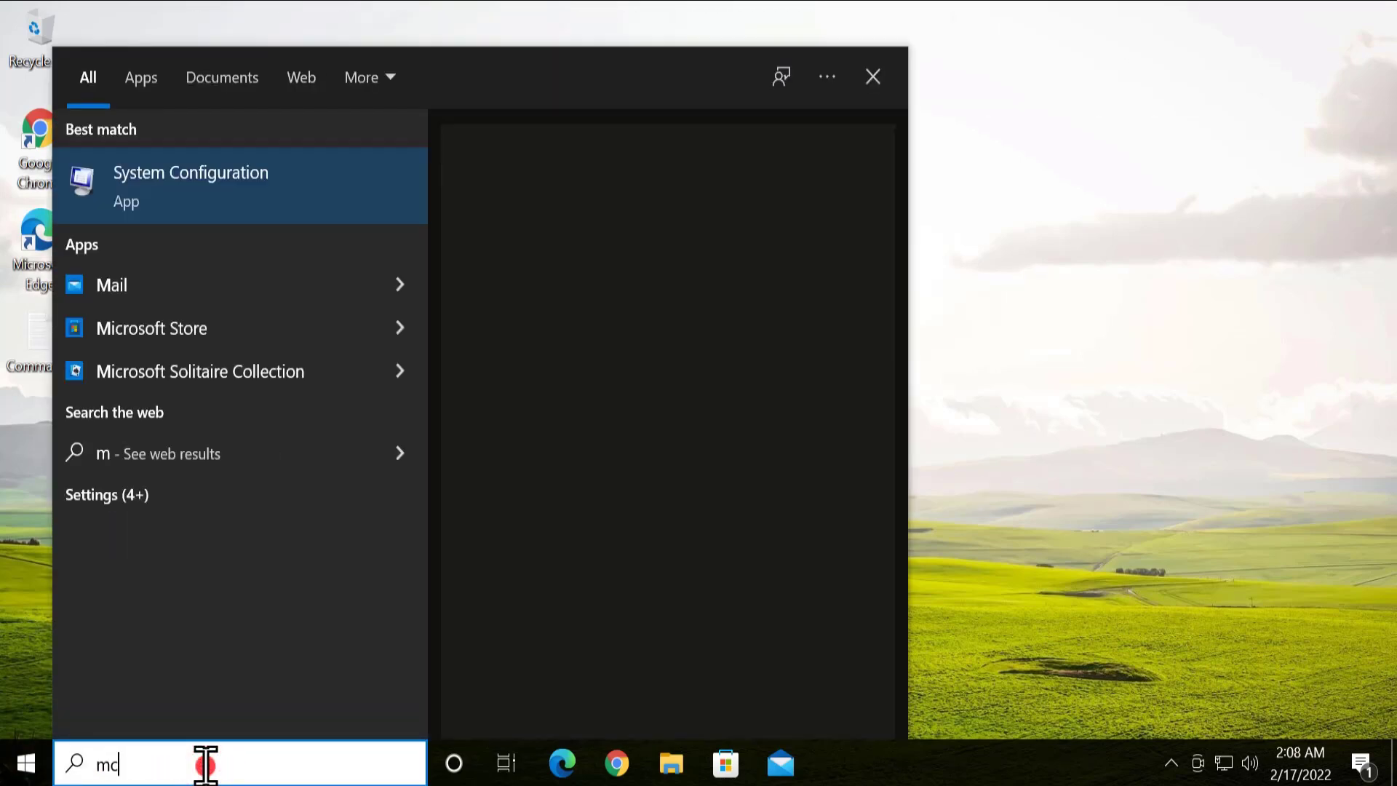
key("BackSpace")
key("BackSpace")
type("cmd")
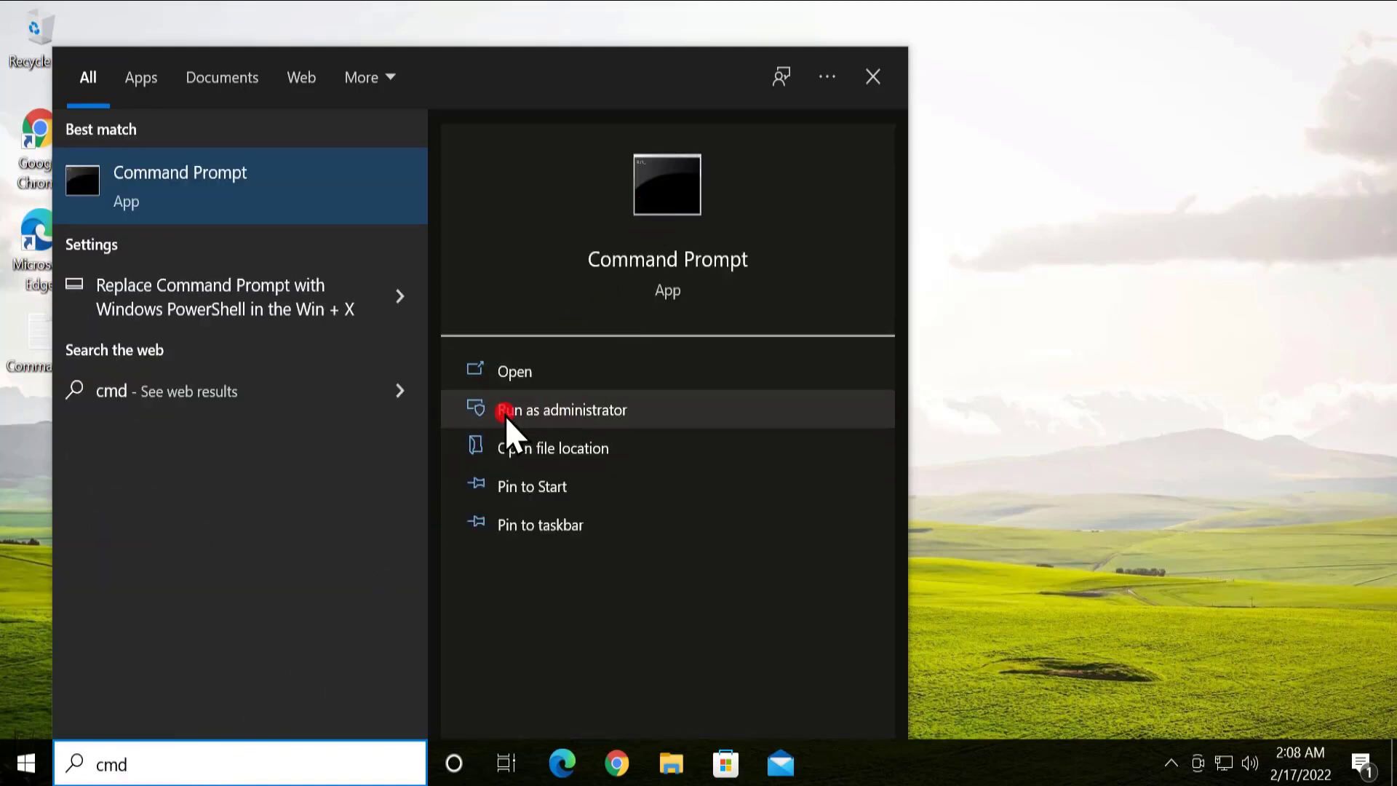
left_click(633, 417)
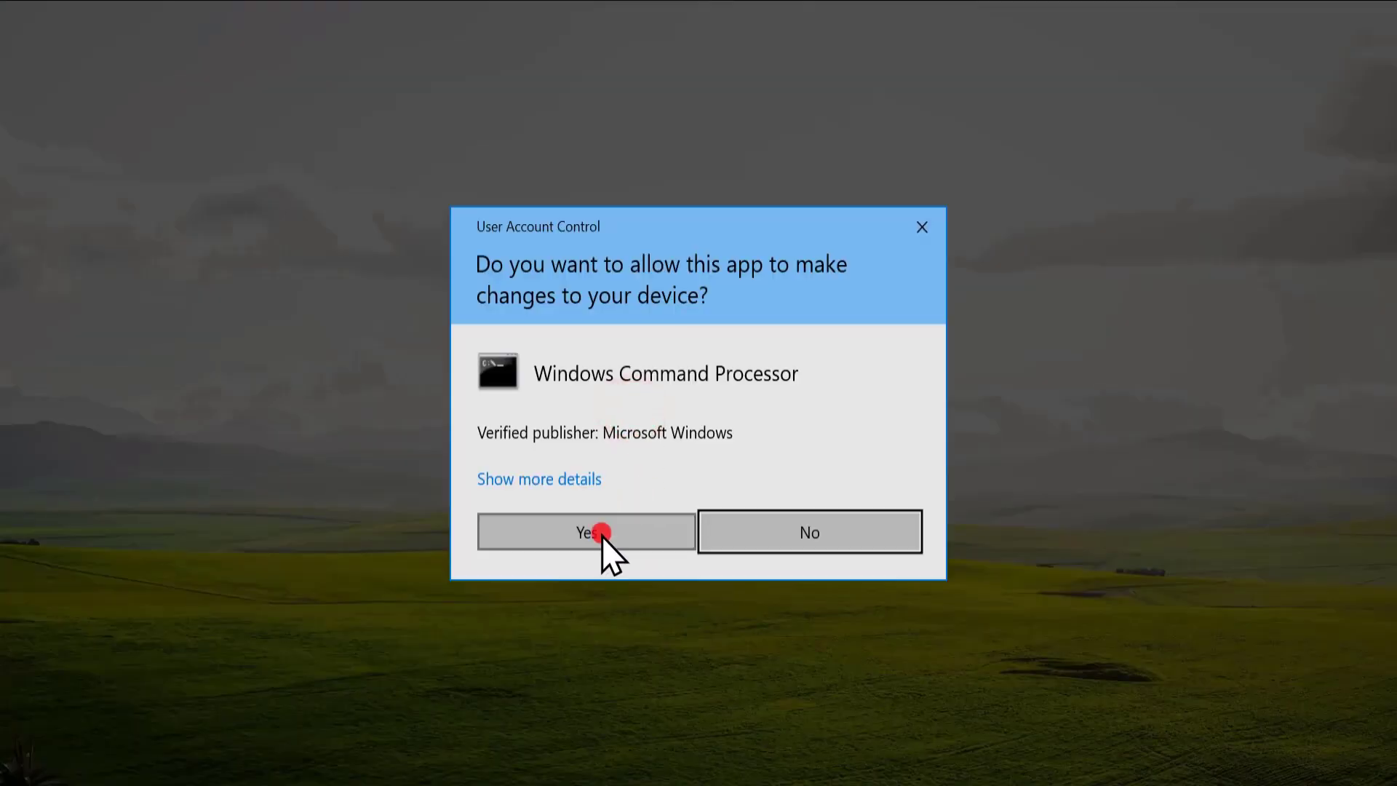
left_click(601, 536)
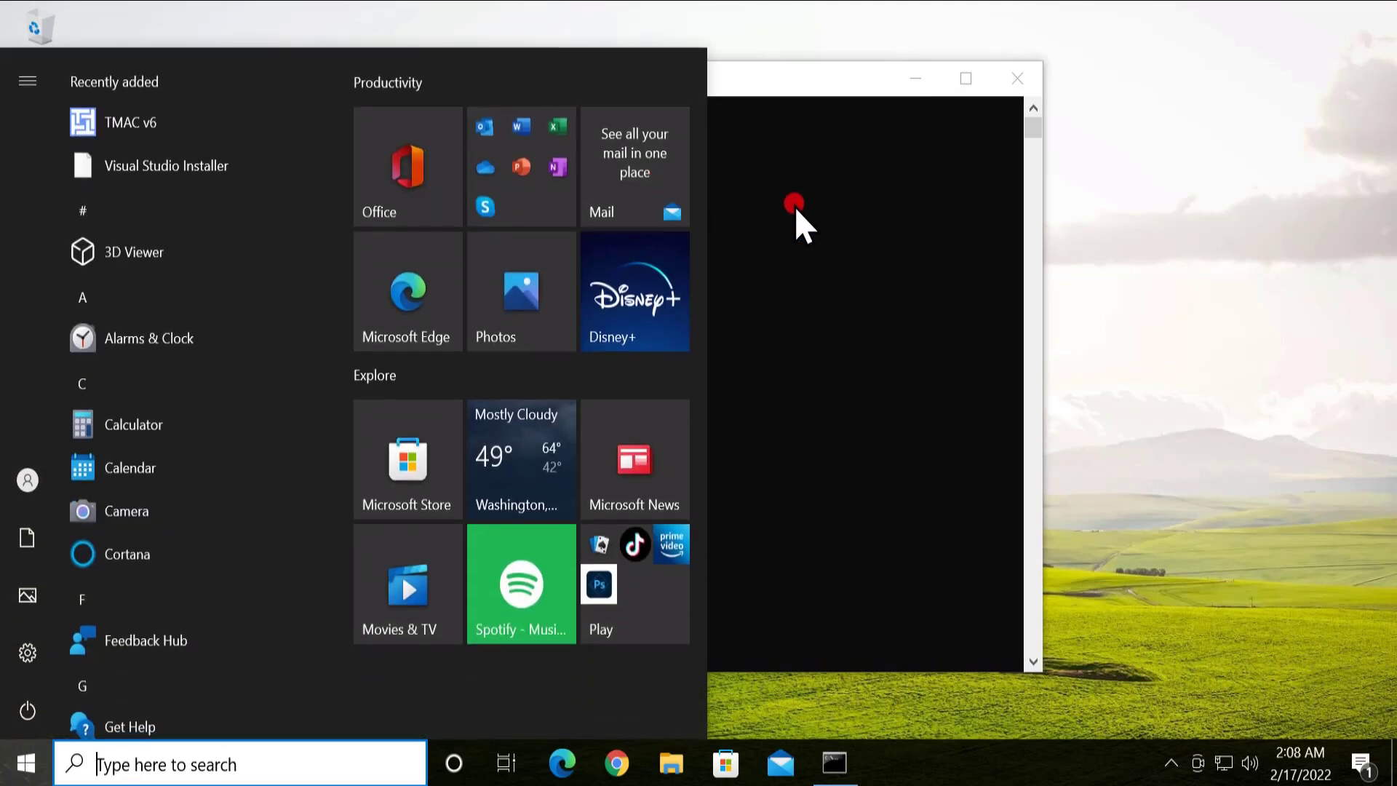
left_click(795, 202)
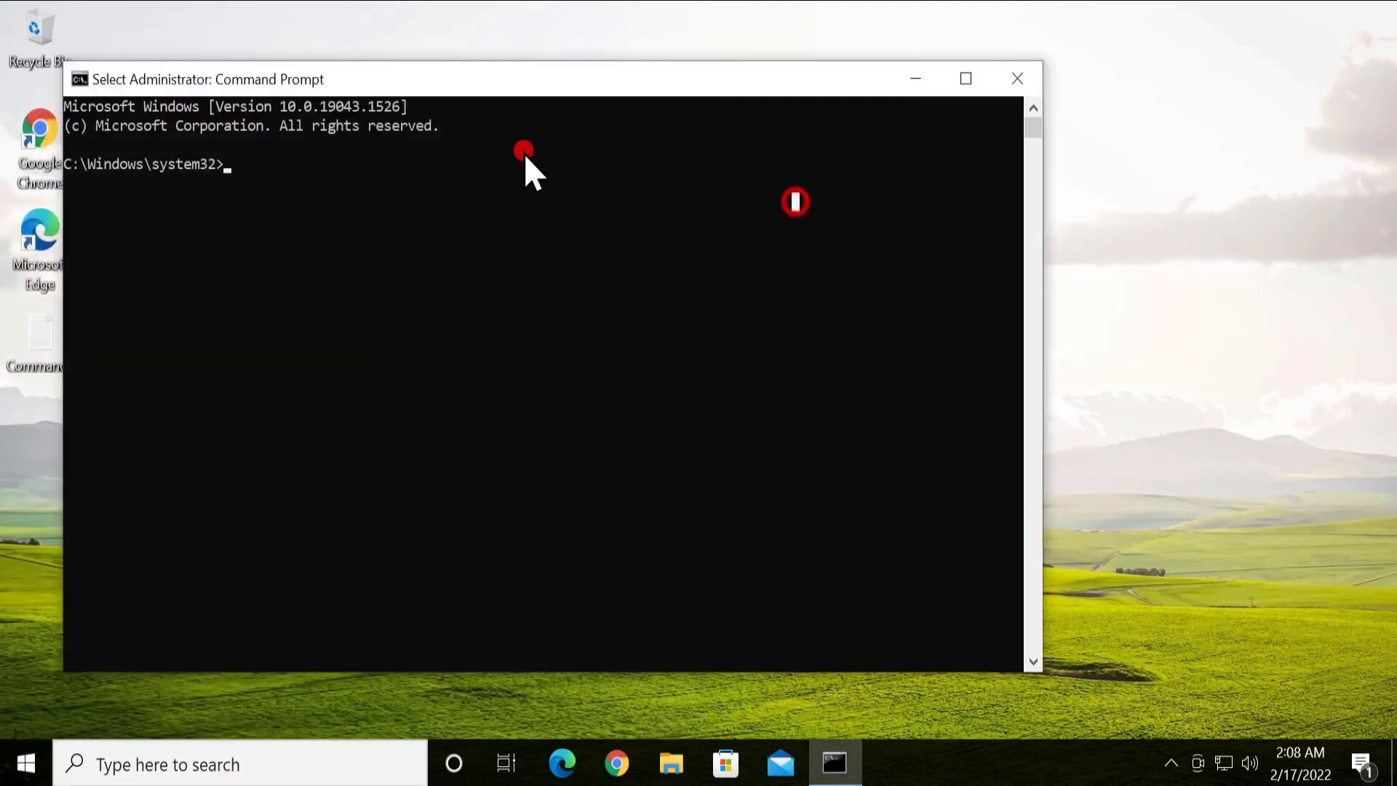
left_click_drag(447, 79, 647, 80)
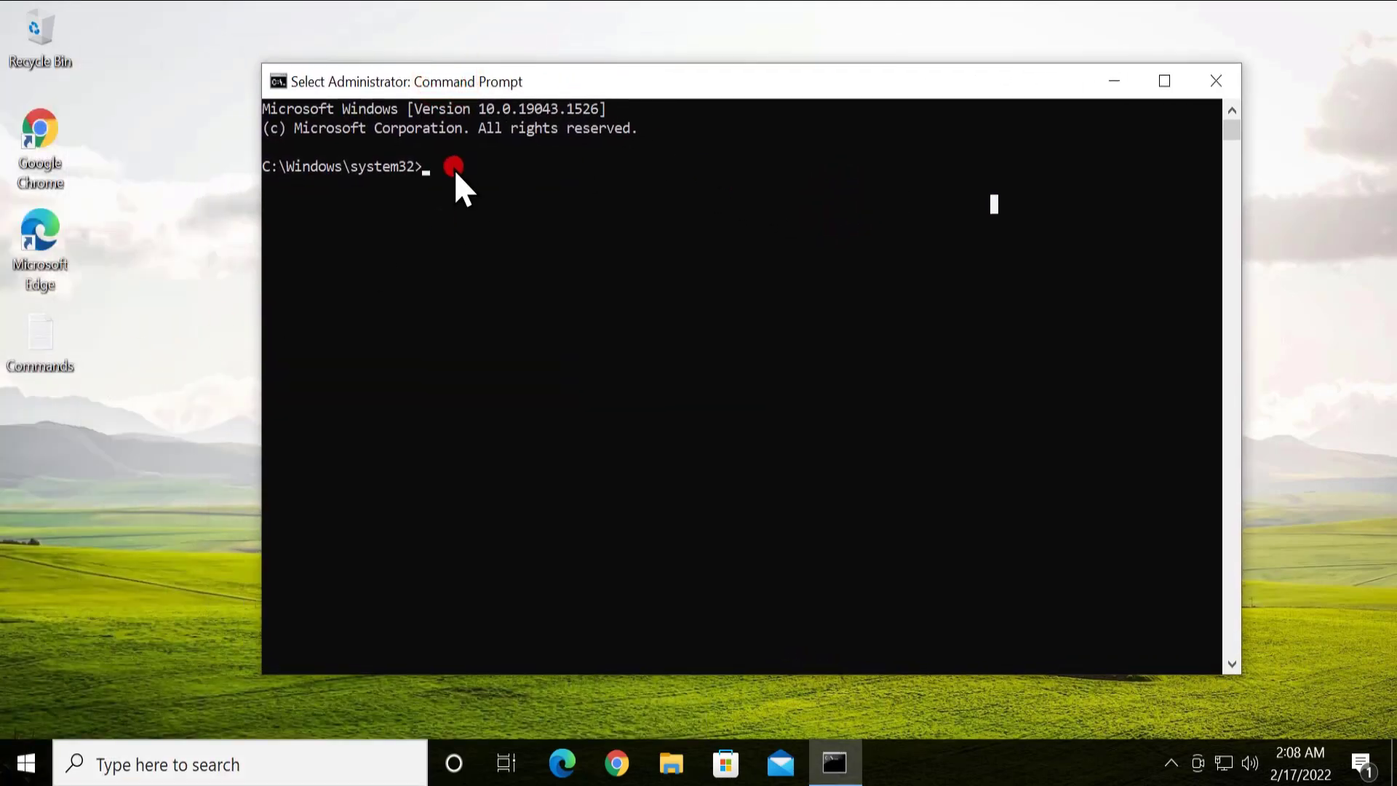
Open the Commands file from the desktop in Notepad
left_click(27, 346)
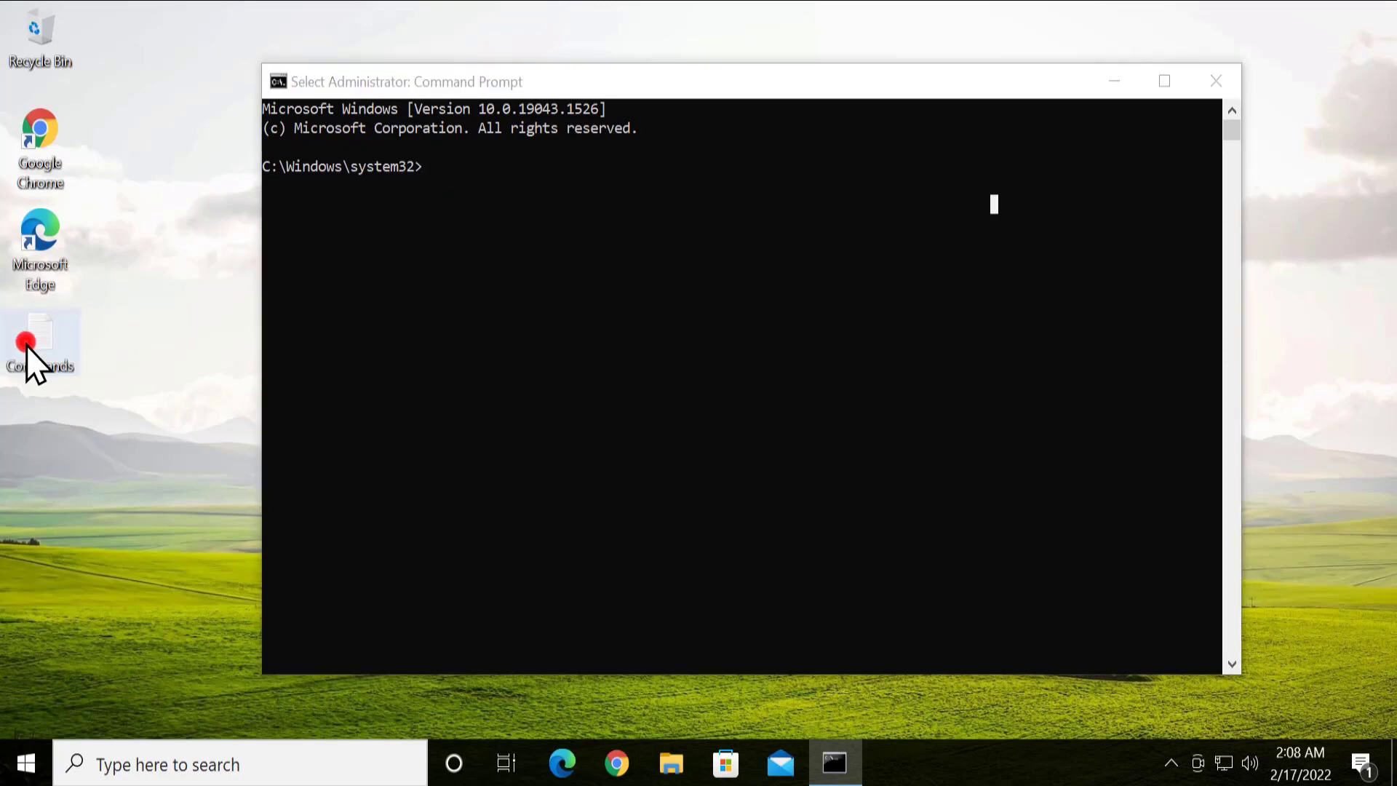
right_click(26, 346)
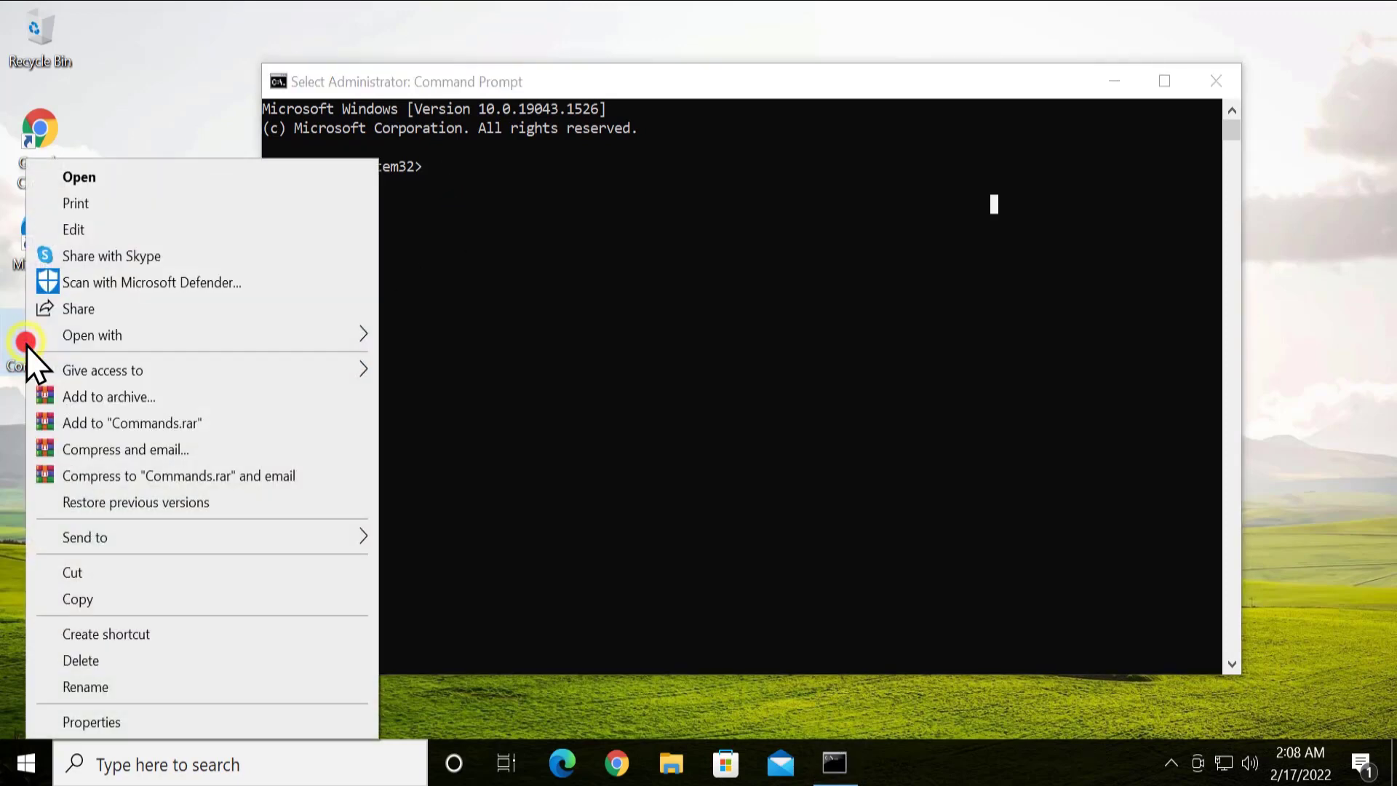
left_click(138, 179)
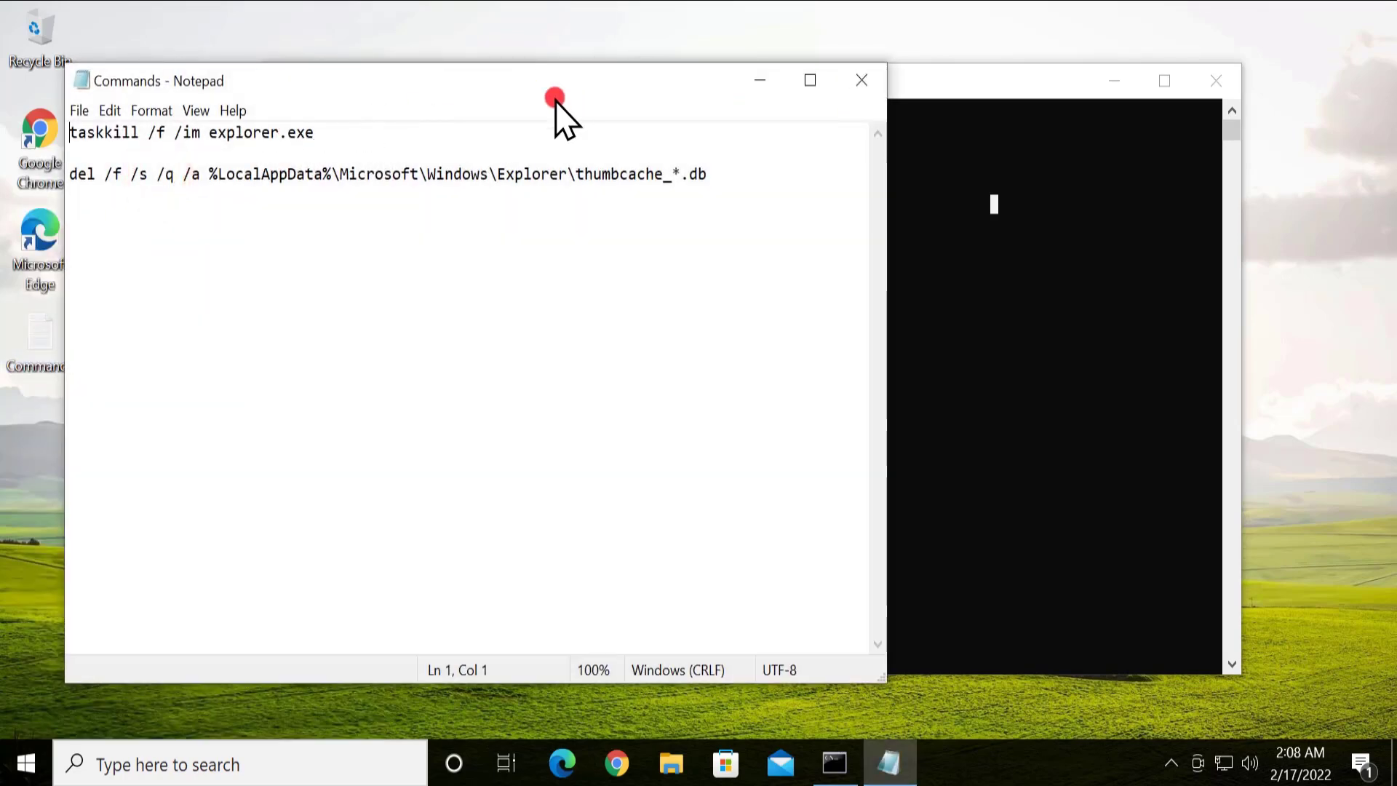
Paste and run taskkill /f /im explorer.exe in the administrator Command Prompt
left_click_drag(553, 85, 911, 157)
left_click_drag(681, 201, 425, 207)
key("super+c")
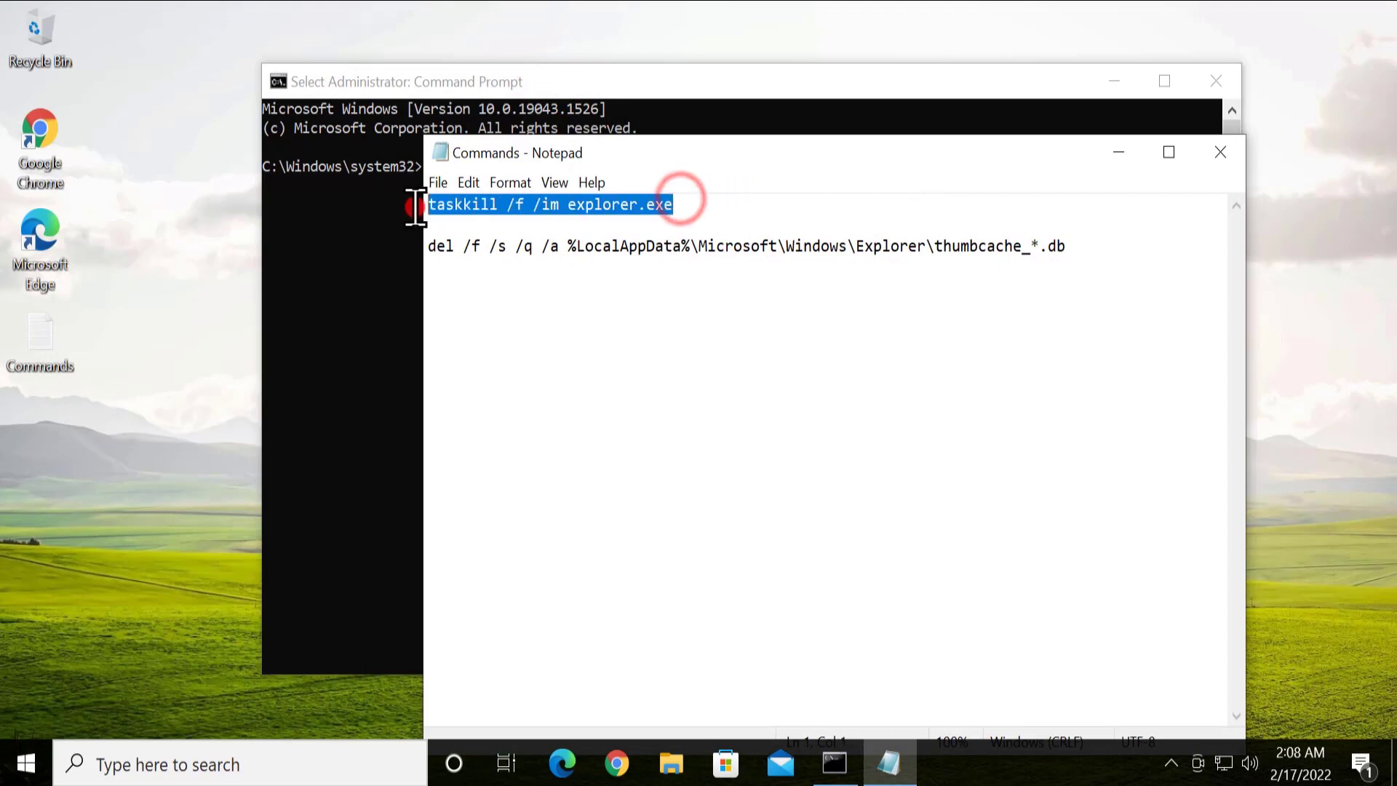
left_click(307, 221)
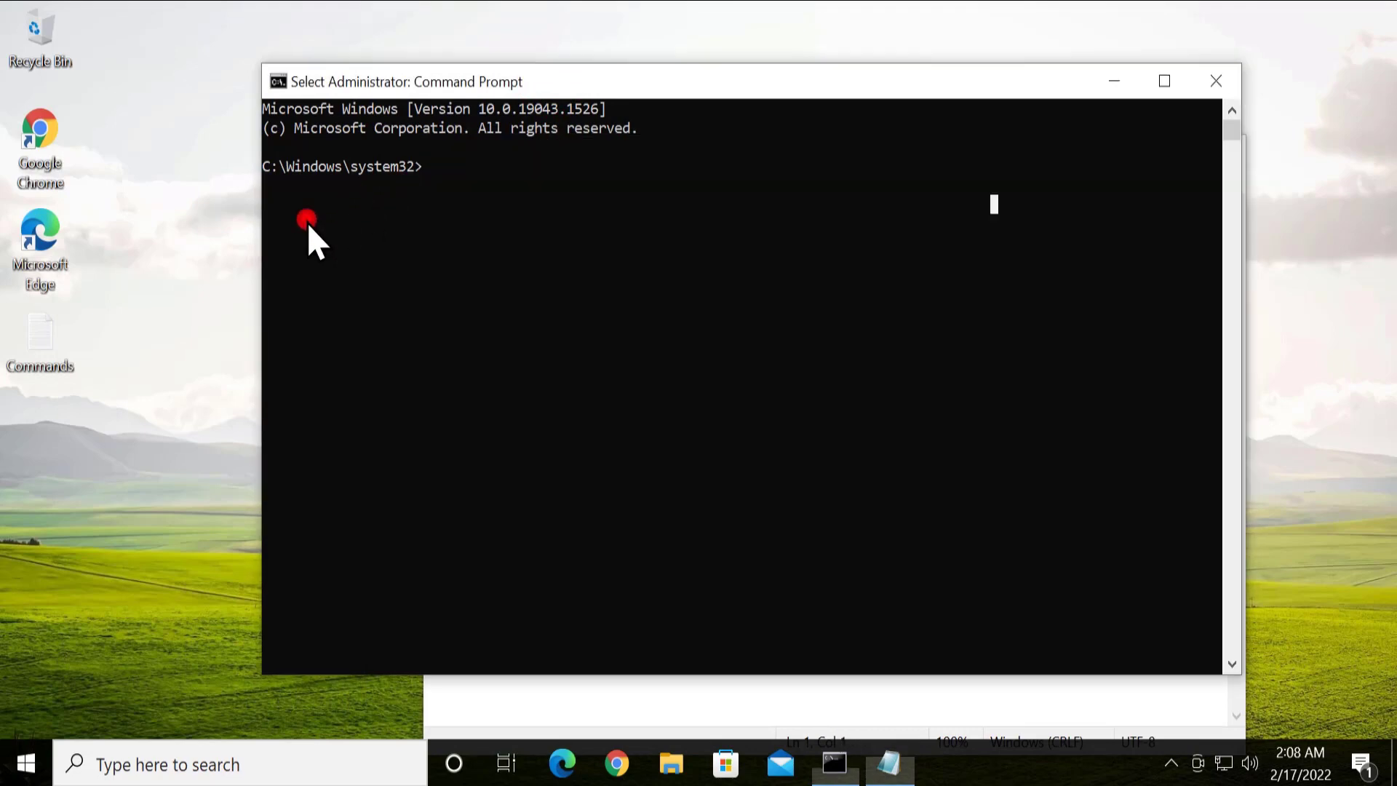
right_click(495, 178)
key("Return")
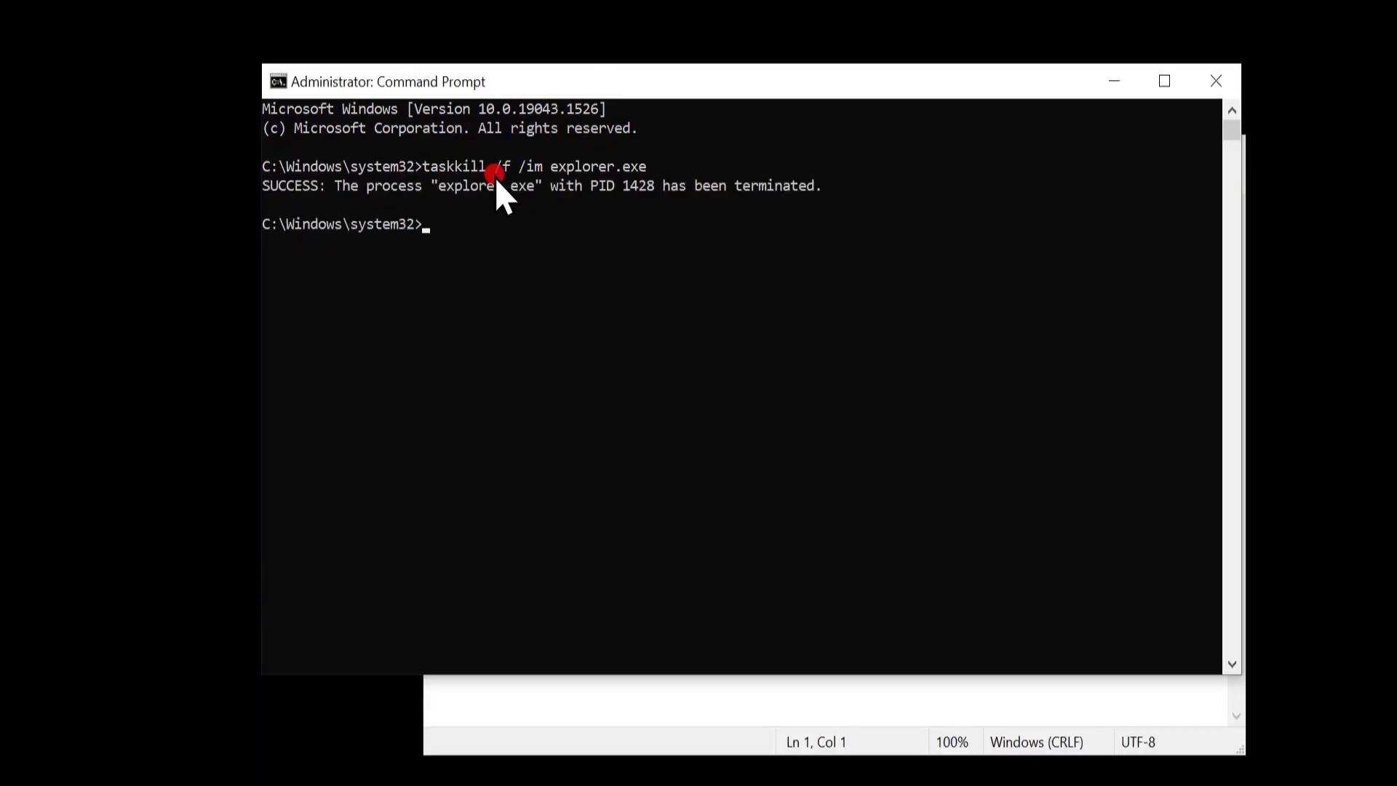
Copy the del thumbcache line from Notepad and minimize the notes
left_click(575, 704)
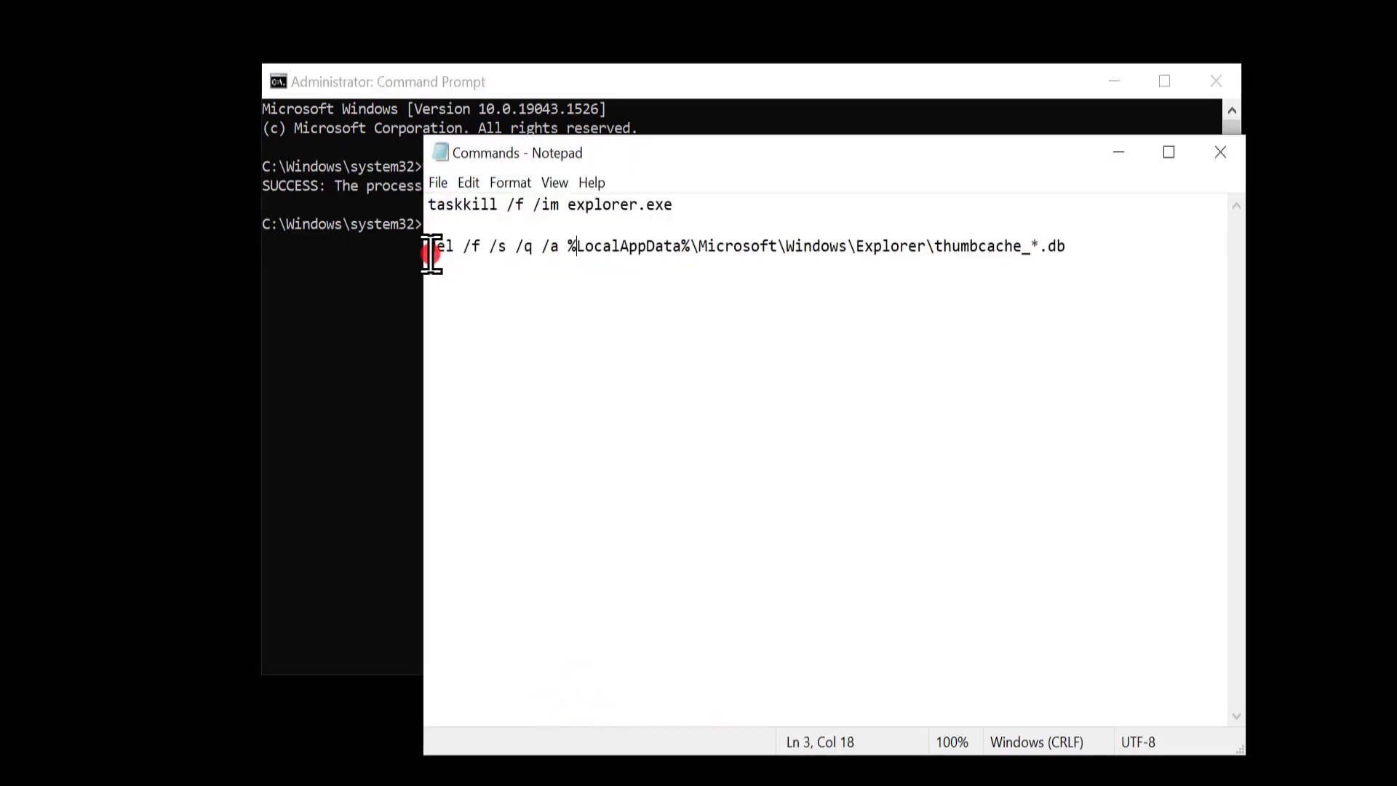
left_click_drag(431, 247, 1078, 245)
key("ctrl+c")
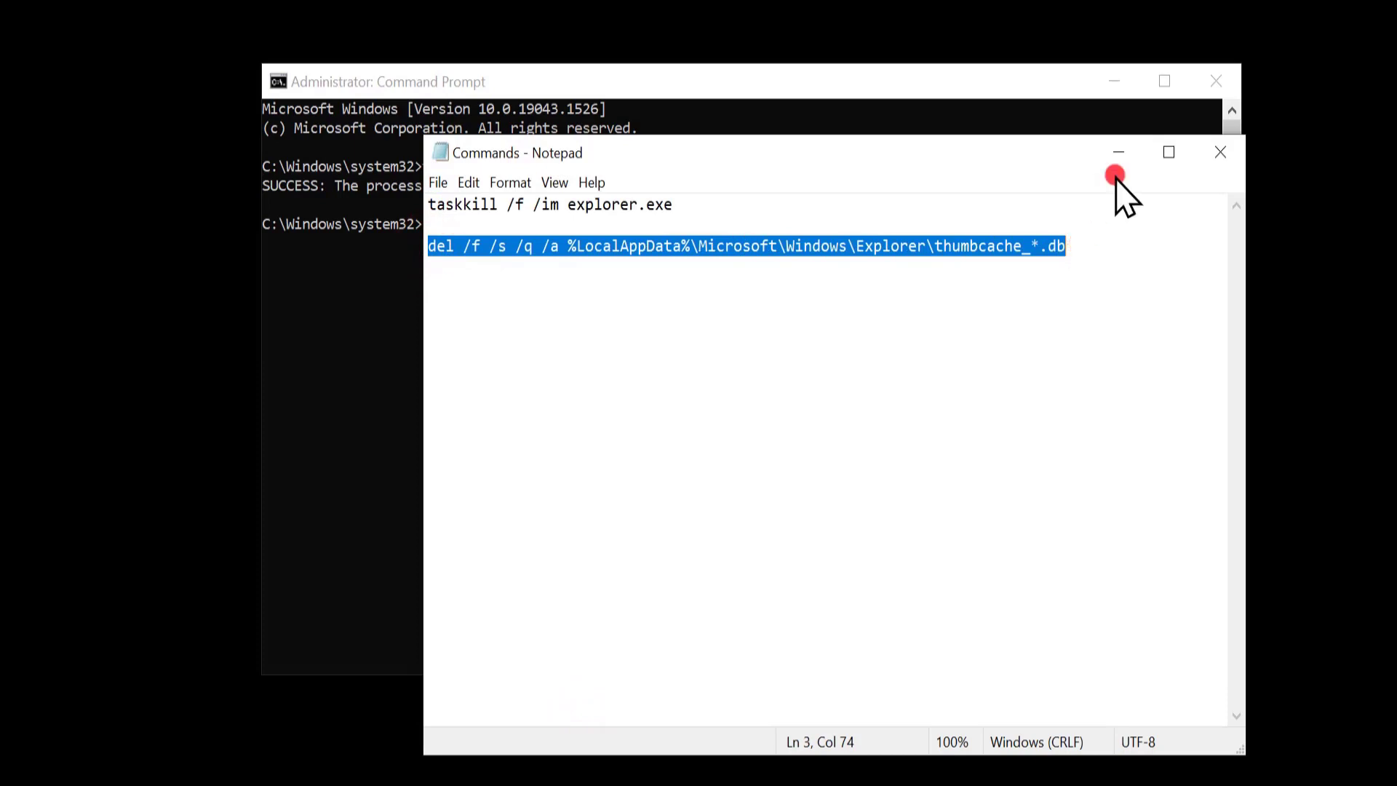
left_click(1119, 152)
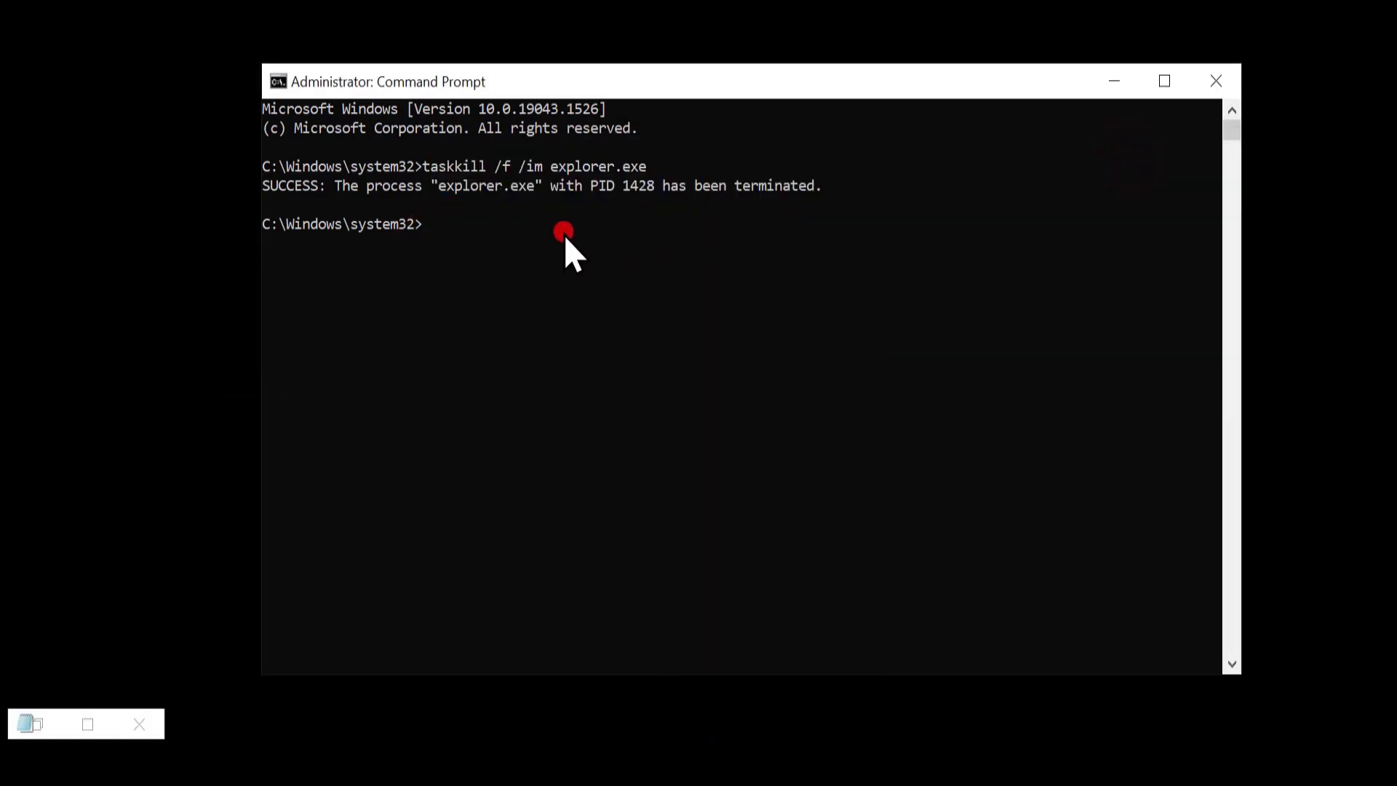
Run the pasted thumbcache delete command, restart explorer.exe, and close Command Prompt
key("ctrl+v")
key("Return")
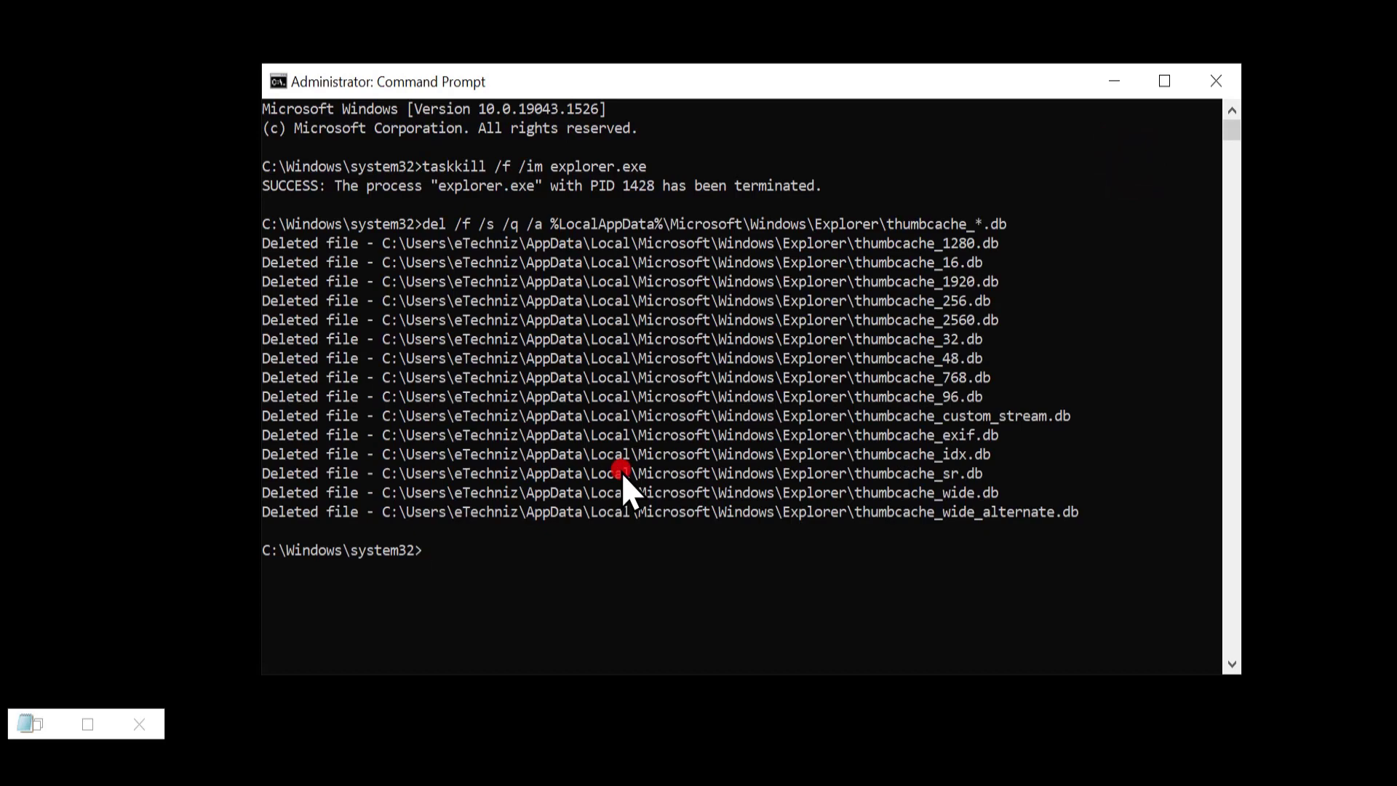
type("explorer.exe")
key("Return")
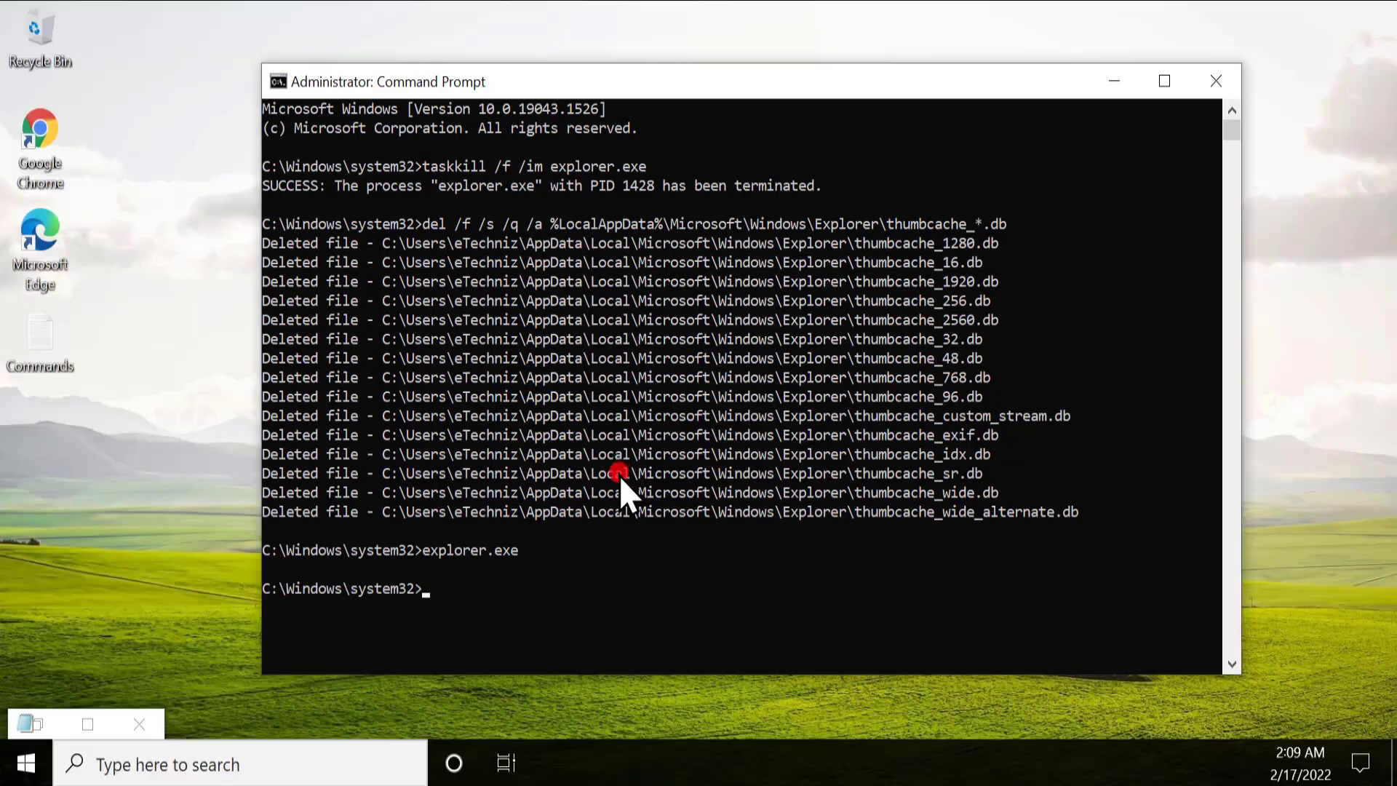
left_click(1220, 83)
Close the leftover Commands notes and launch rstrui from Start search
left_click(142, 726)
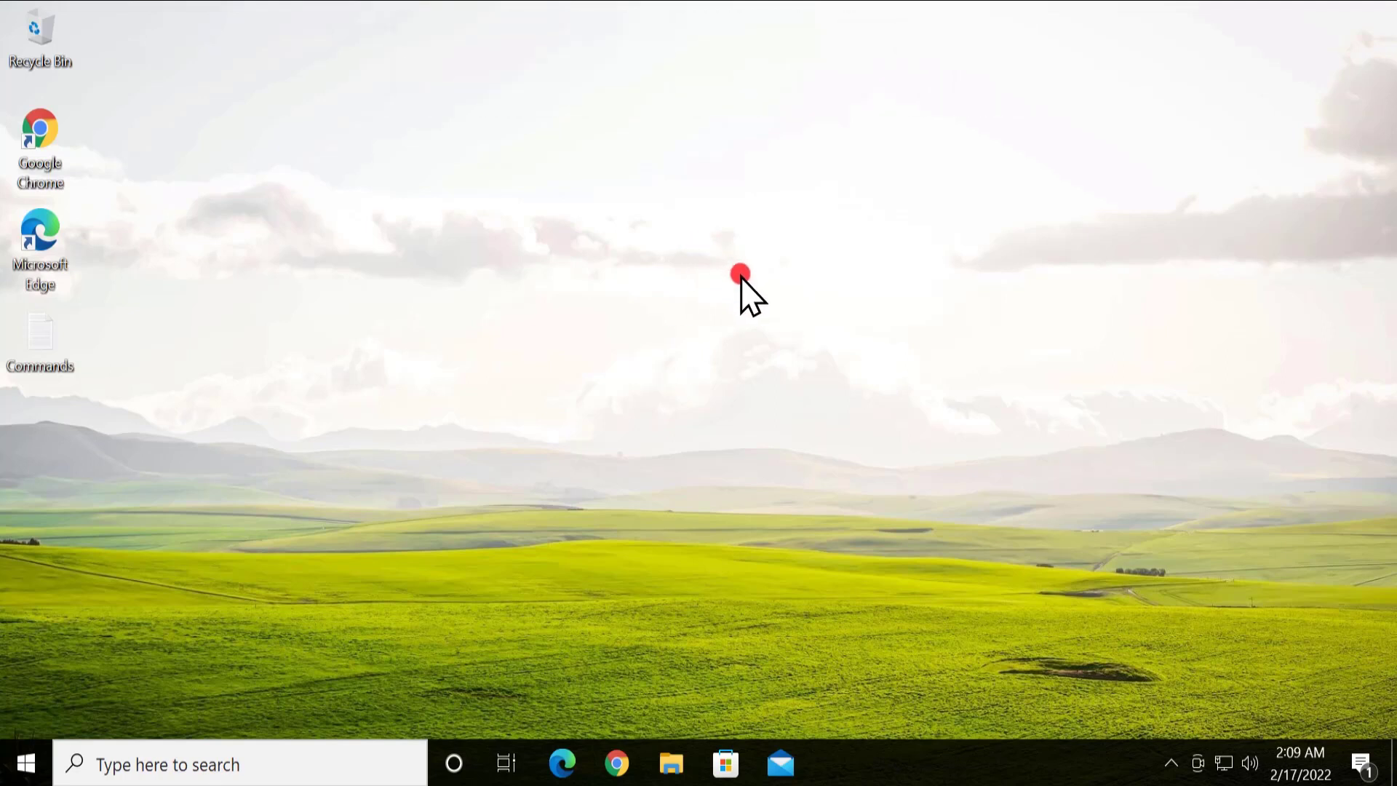
left_click(166, 747)
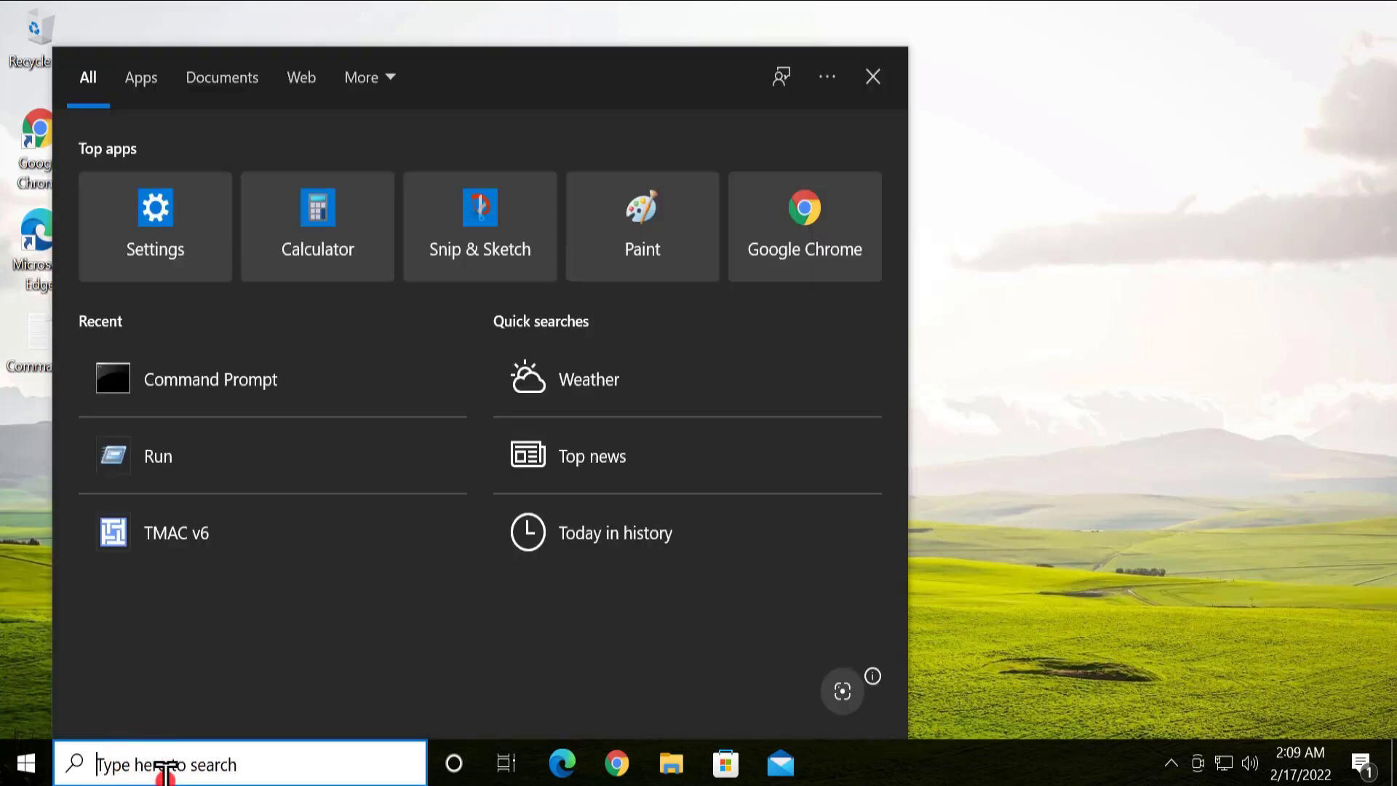
type("rstru")
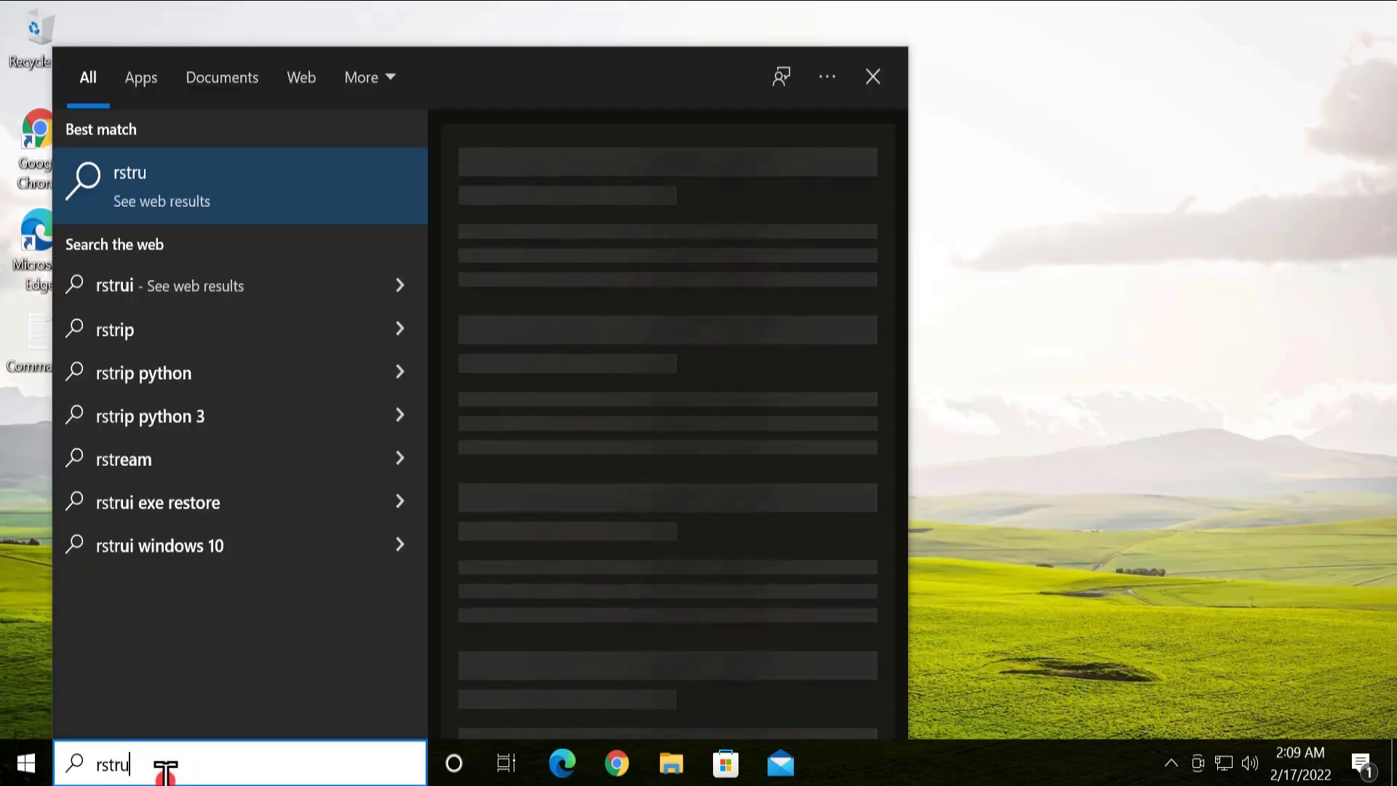
type("i")
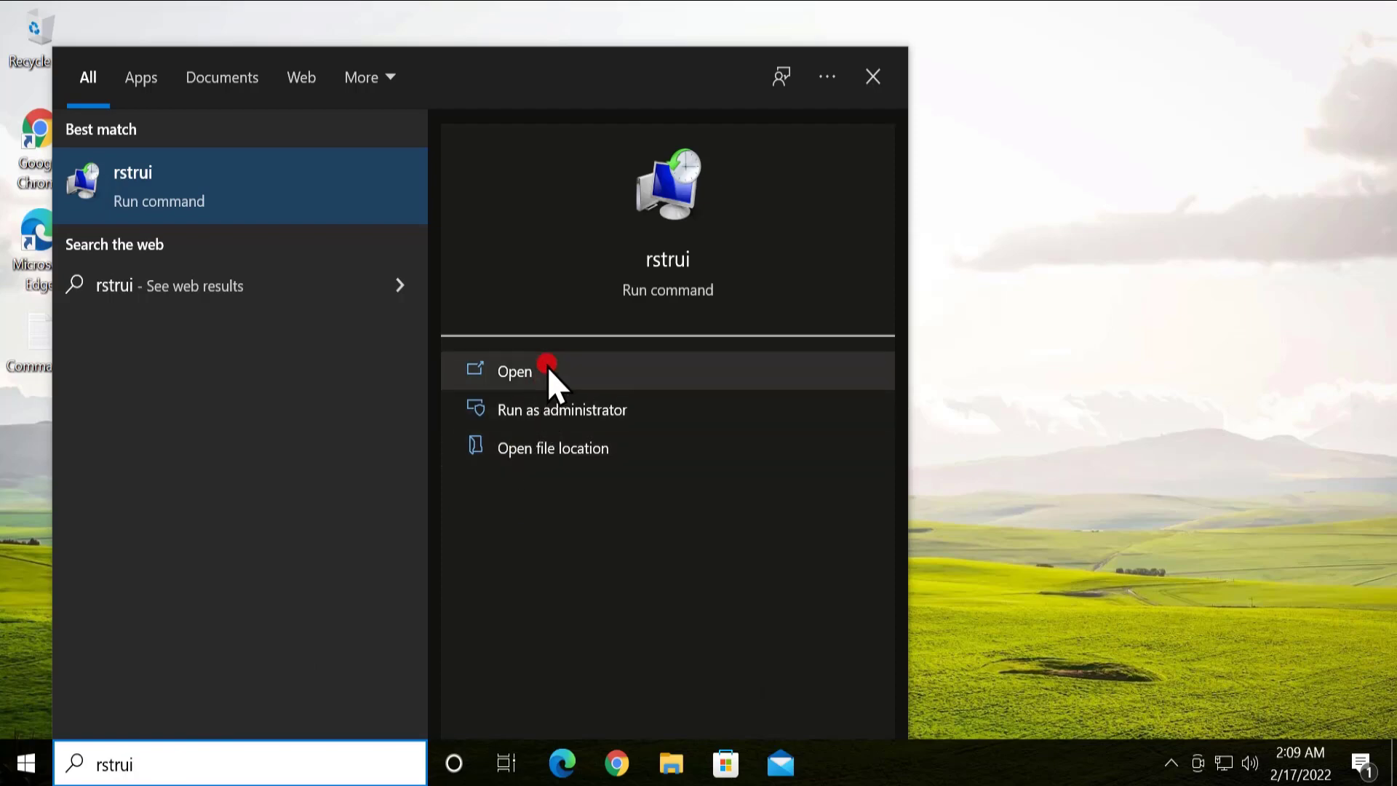
left_click(547, 365)
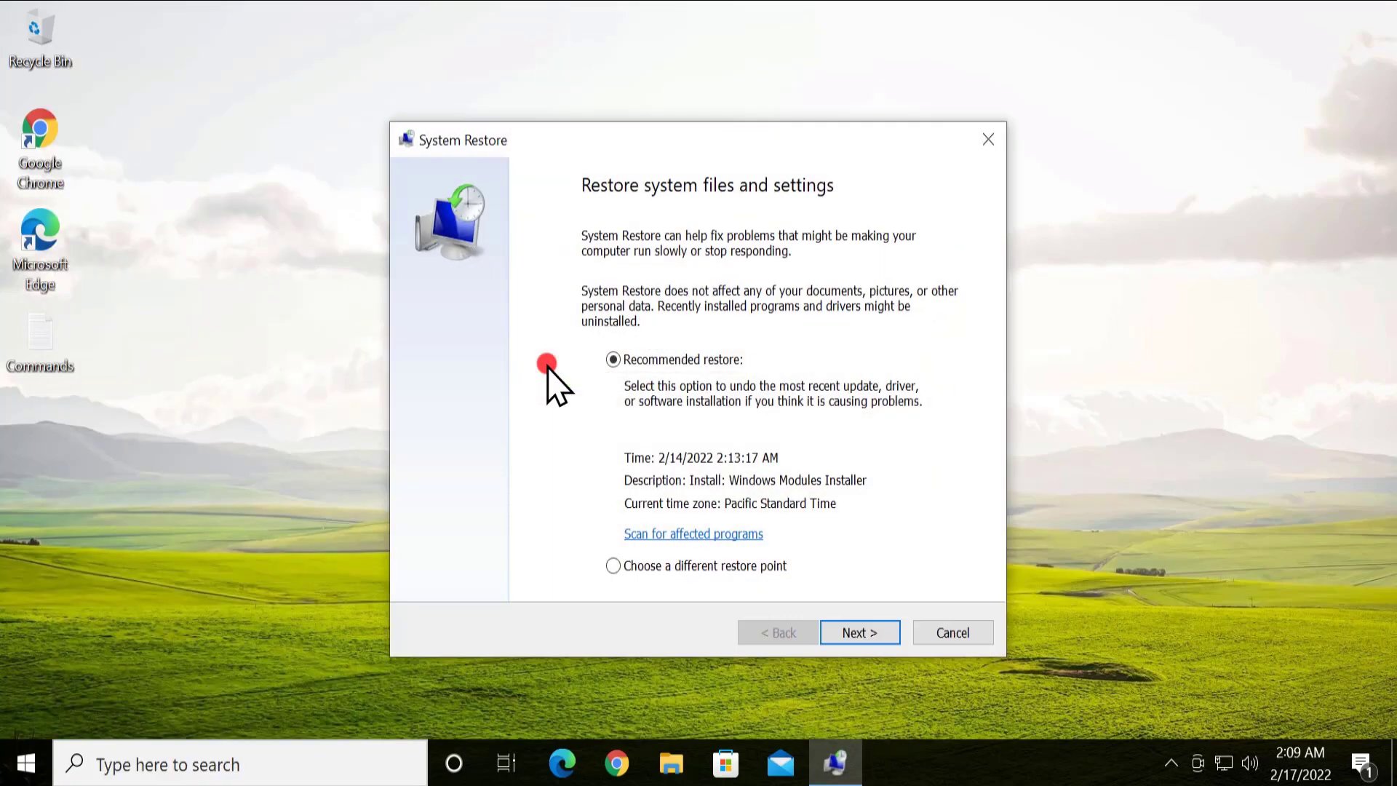
Pick a different restore point, show more points, and select 2/14/2022 Windows Modules Installer
left_click(615, 565)
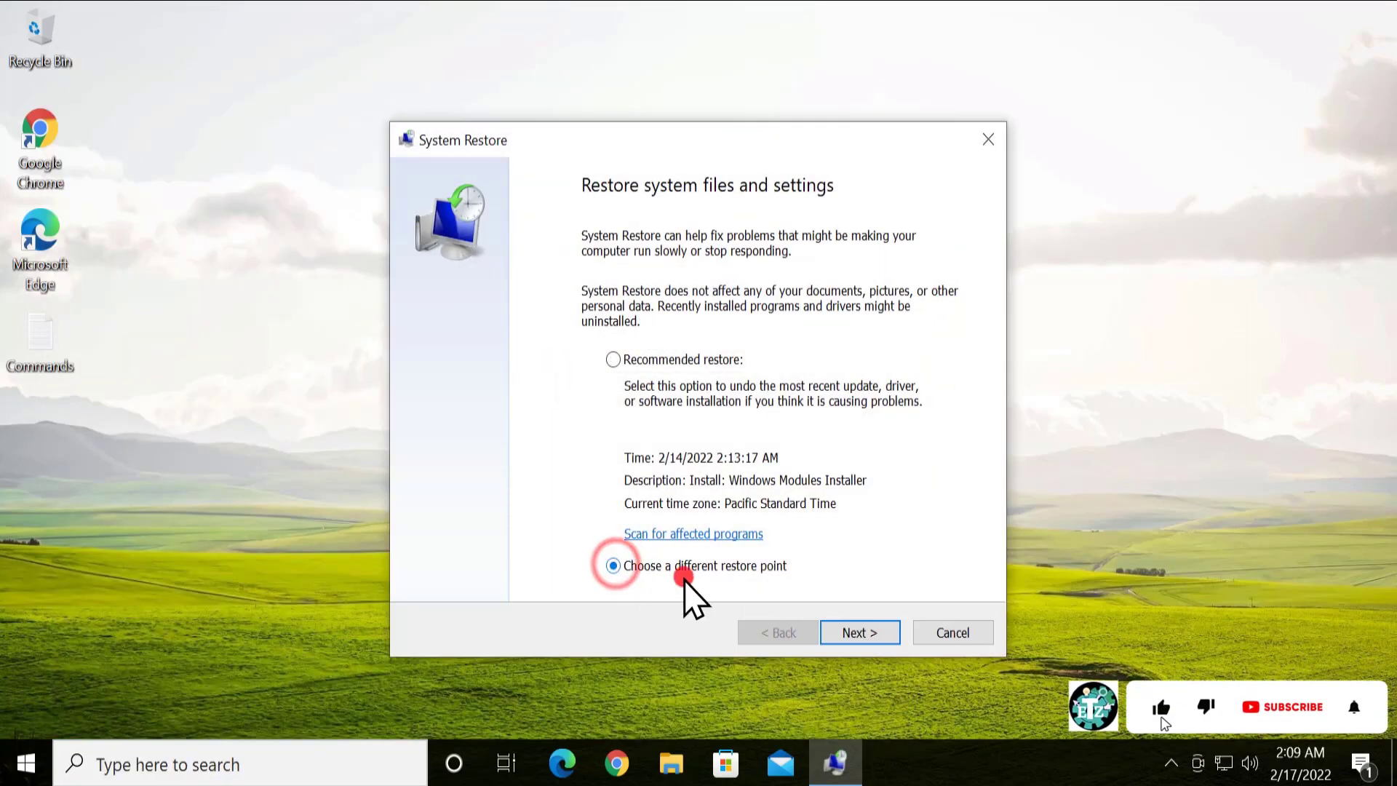
left_click(857, 633)
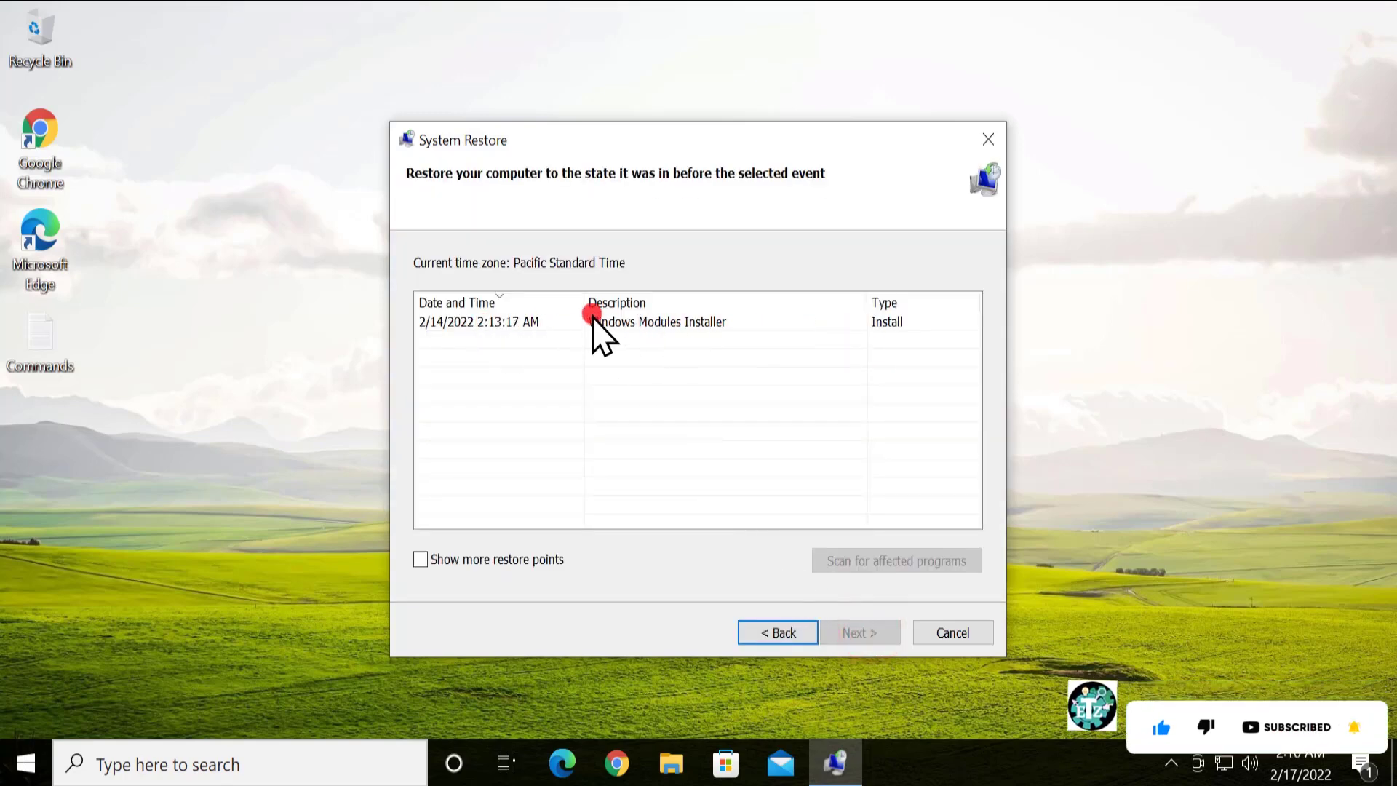
left_click(420, 560)
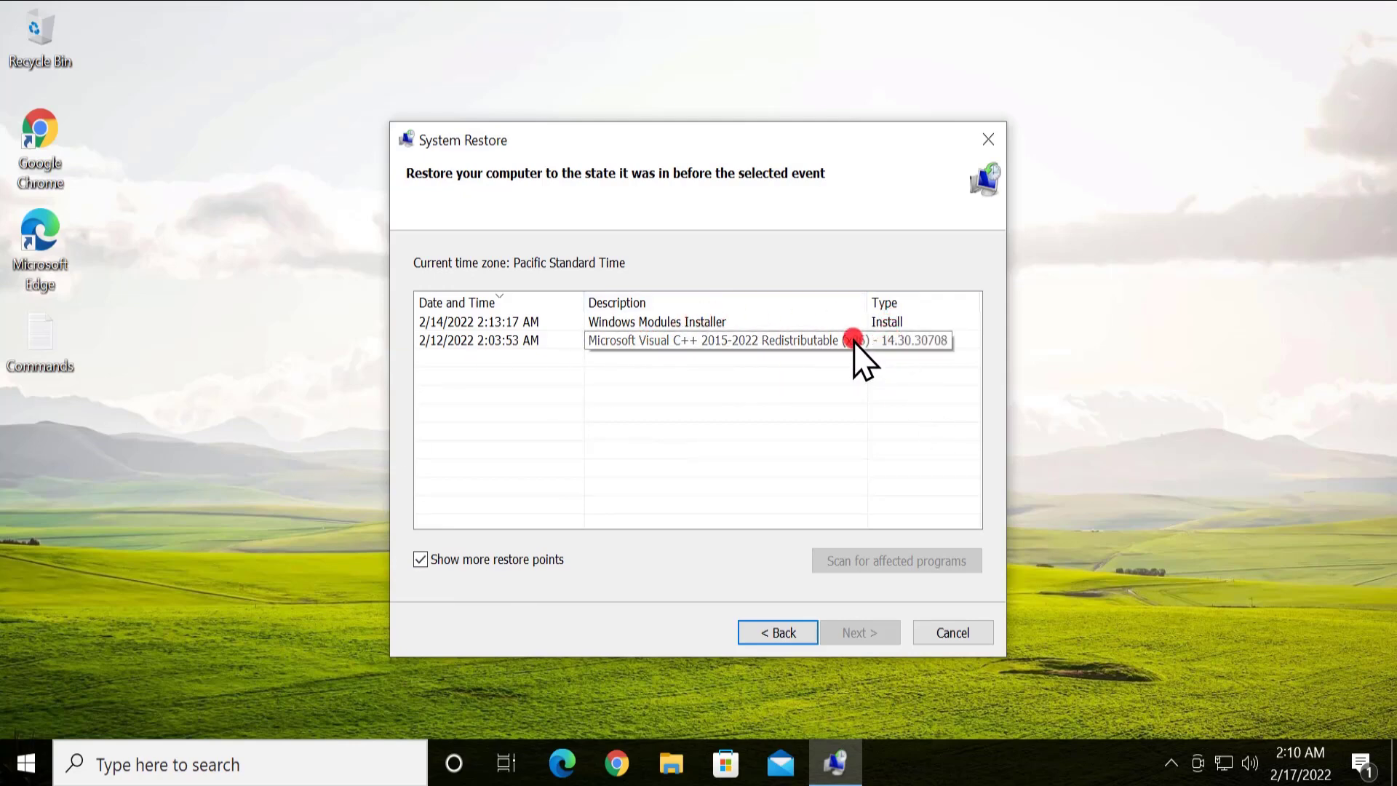
left_click(803, 319)
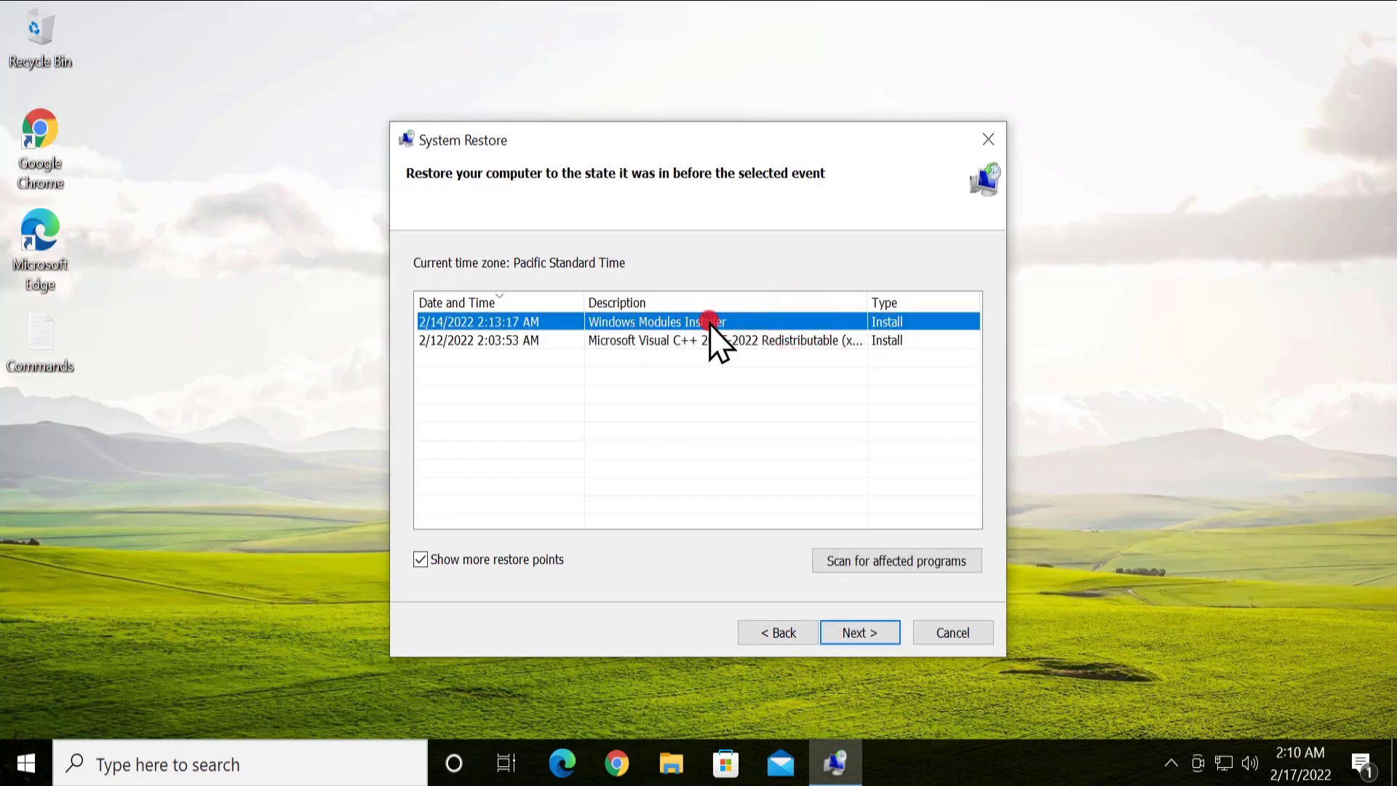
left_click(635, 341)
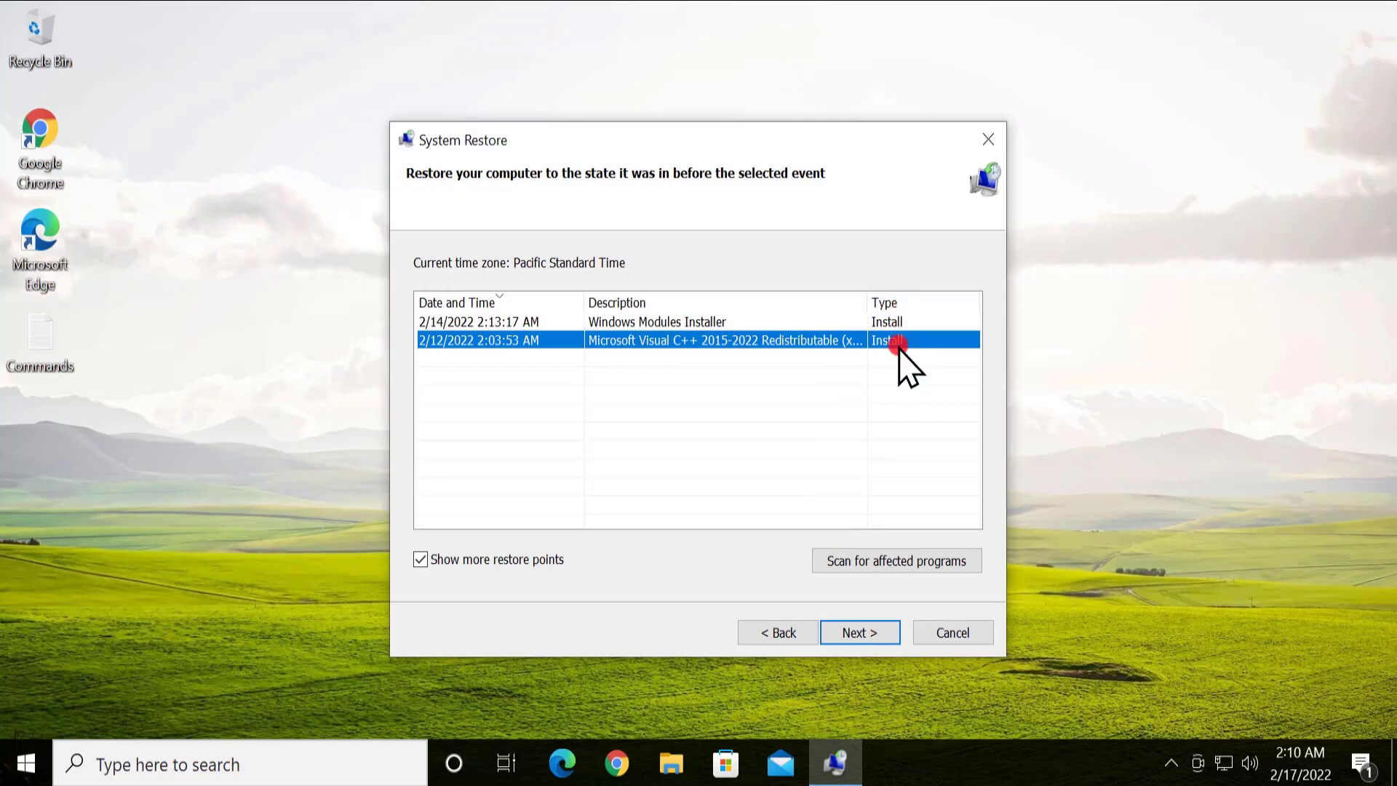
left_click(720, 322)
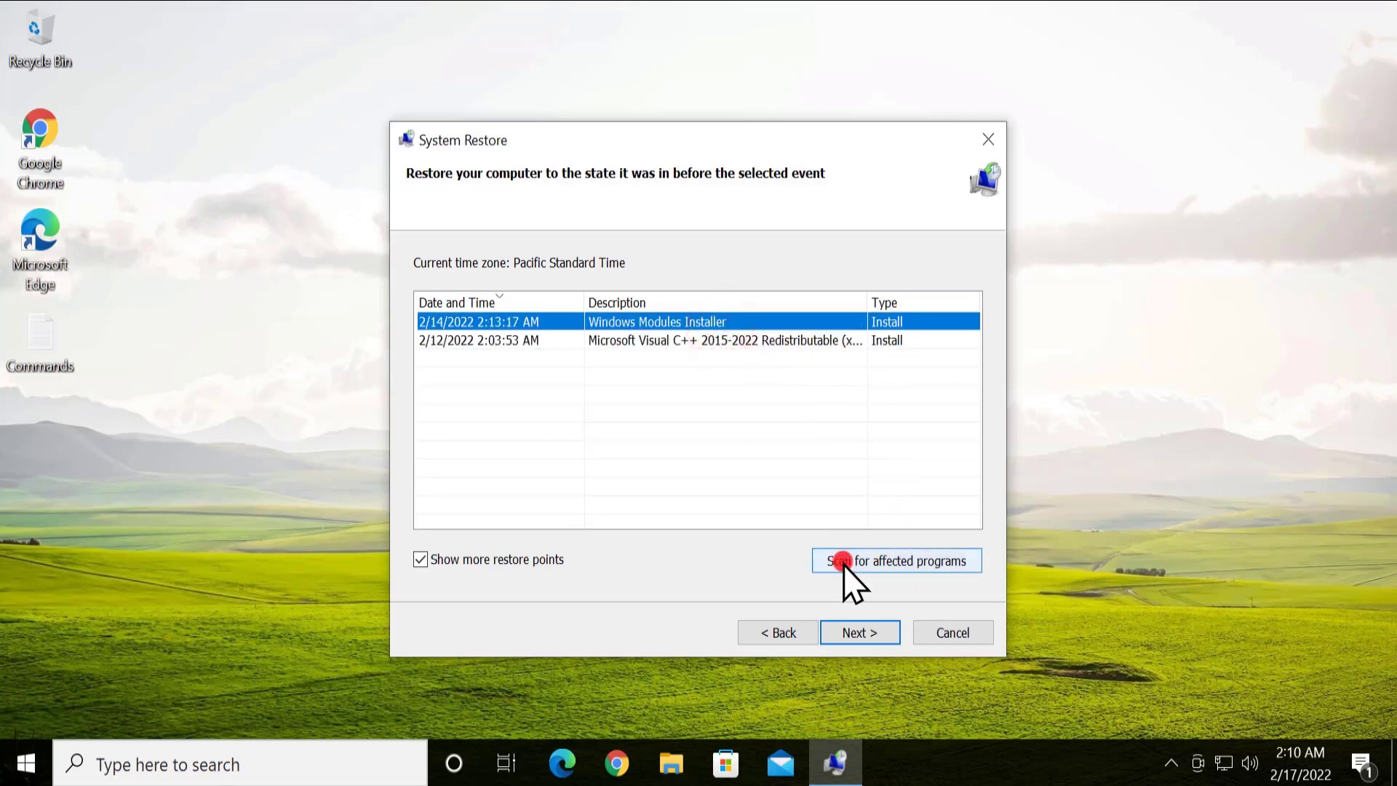
Scan affected programs for the Windows Modules Installer point, then exit without restoring
left_click(906, 561)
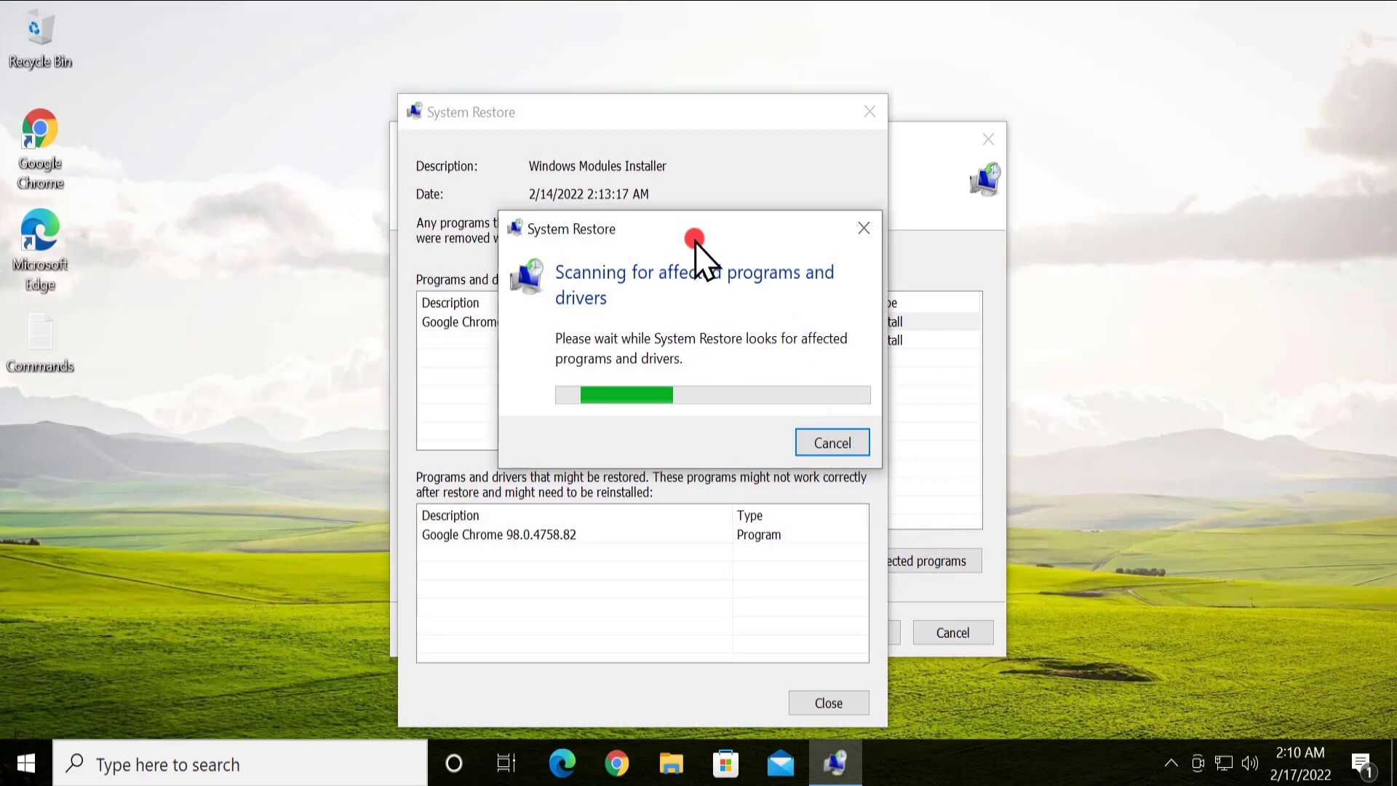
left_click(644, 232)
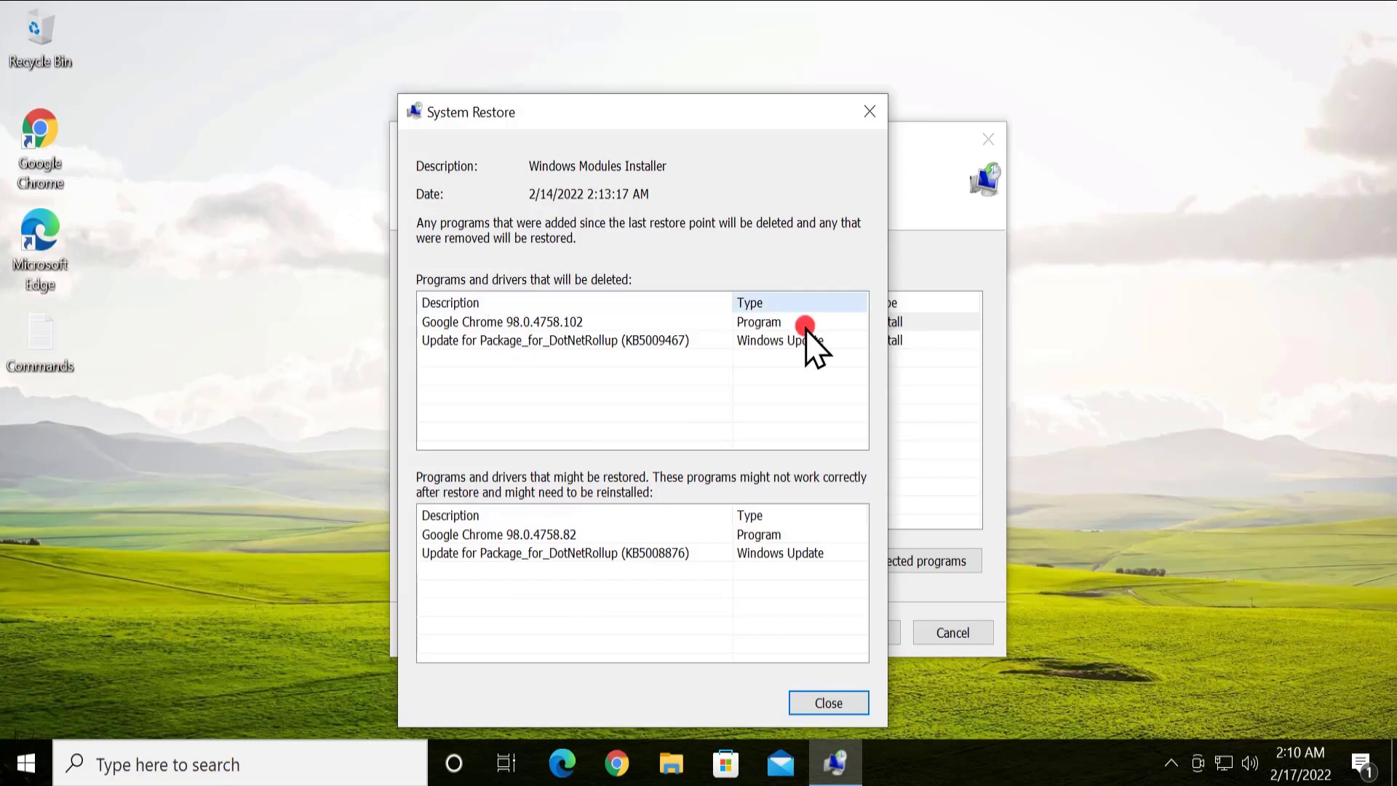
left_click(845, 711)
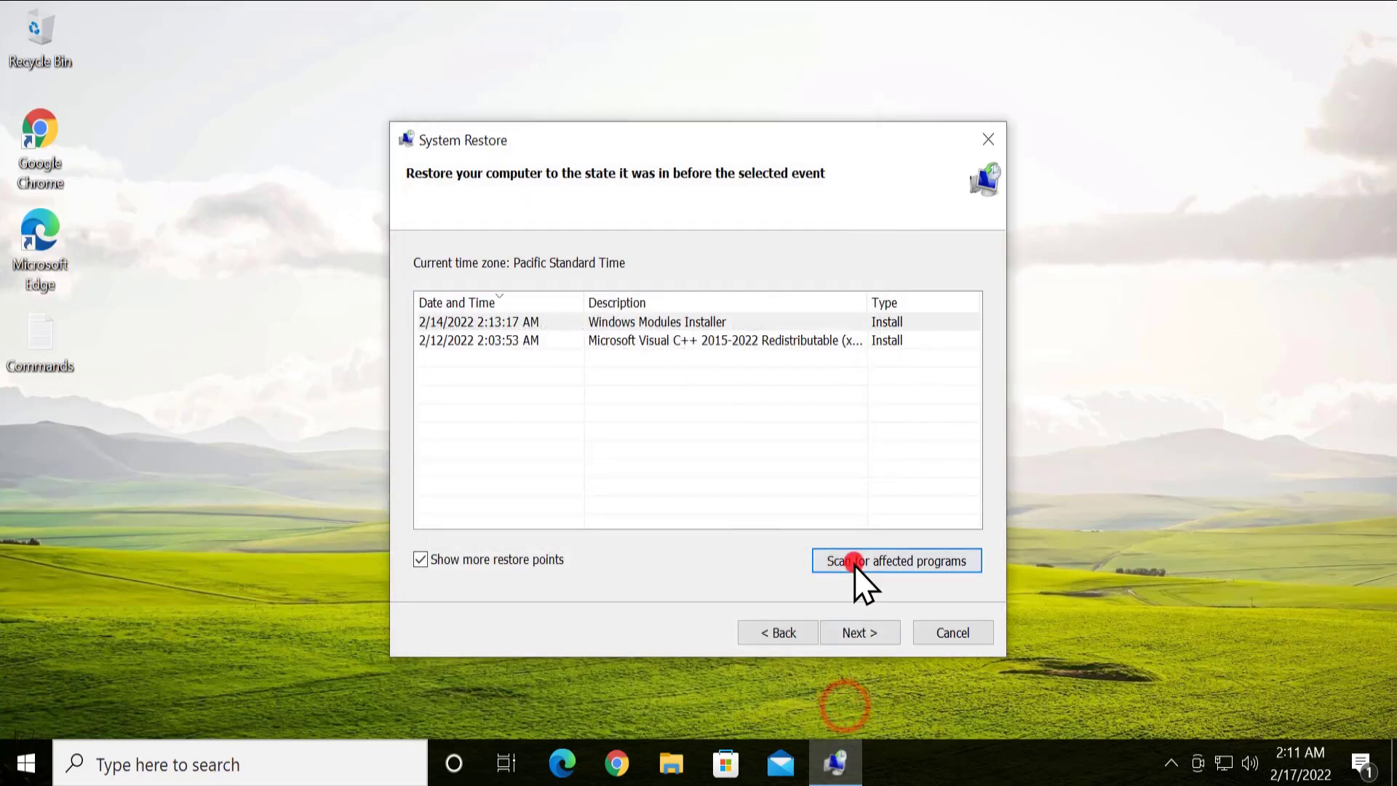
left_click(717, 323)
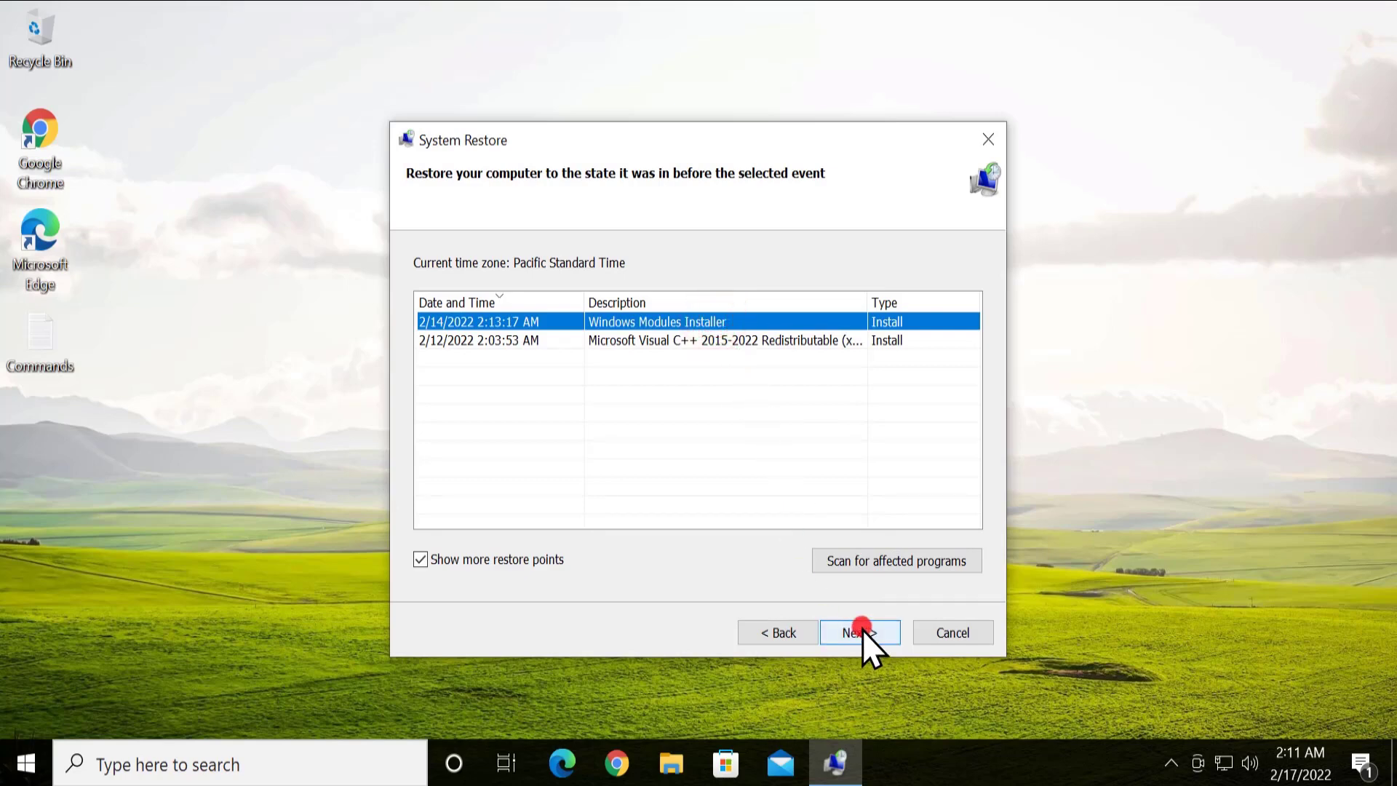
left_click(988, 137)
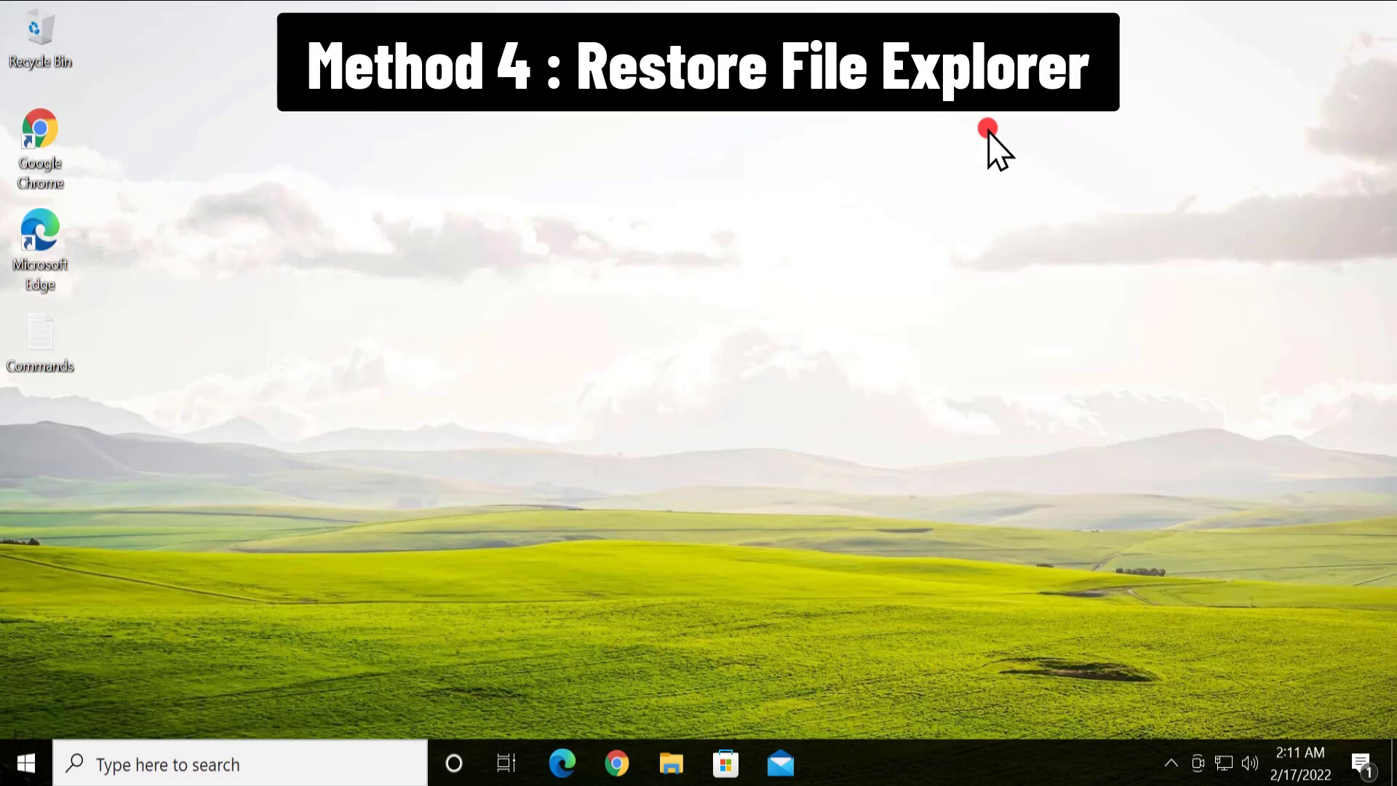
Restore the default folder view settings in File Explorer's Folder Options, then close Explorer
left_click(676, 765)
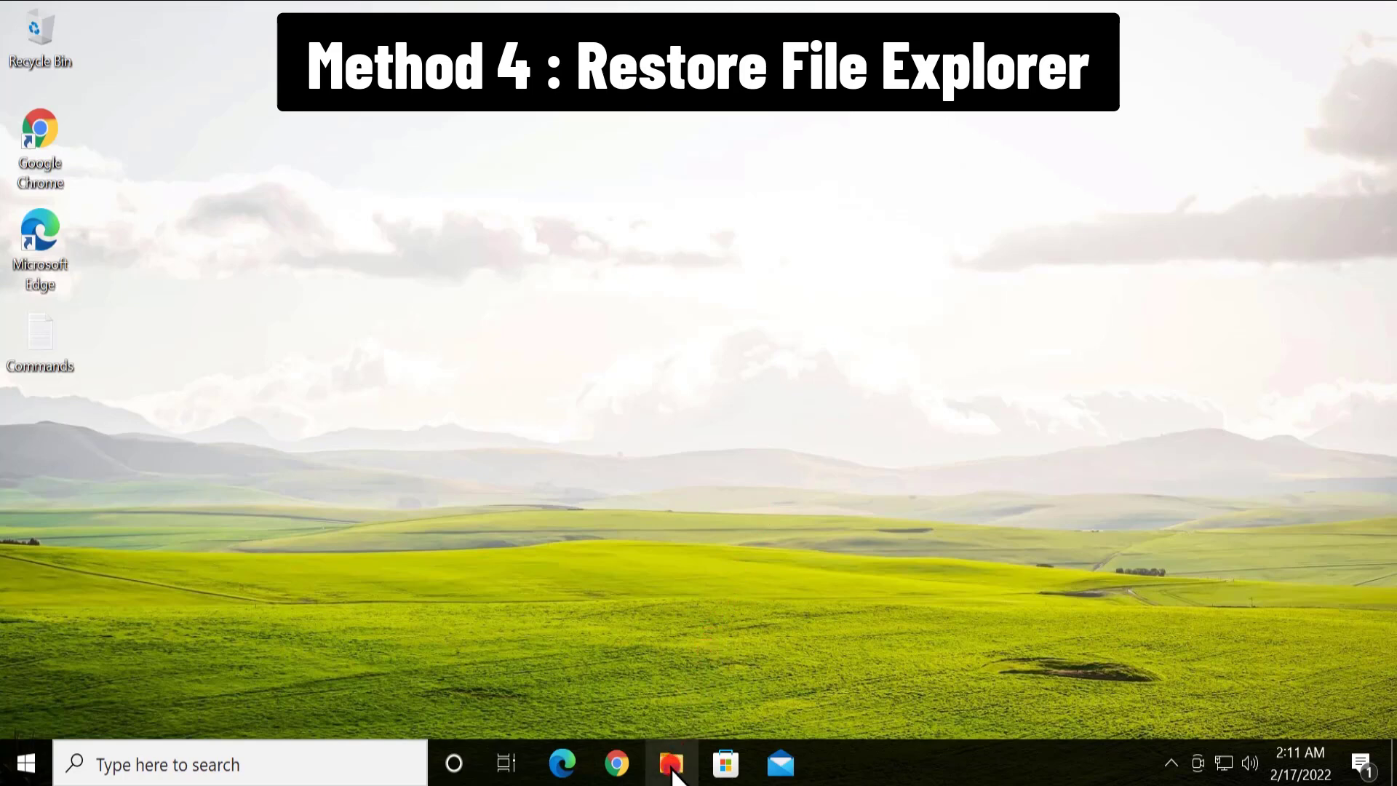
left_click(672, 764)
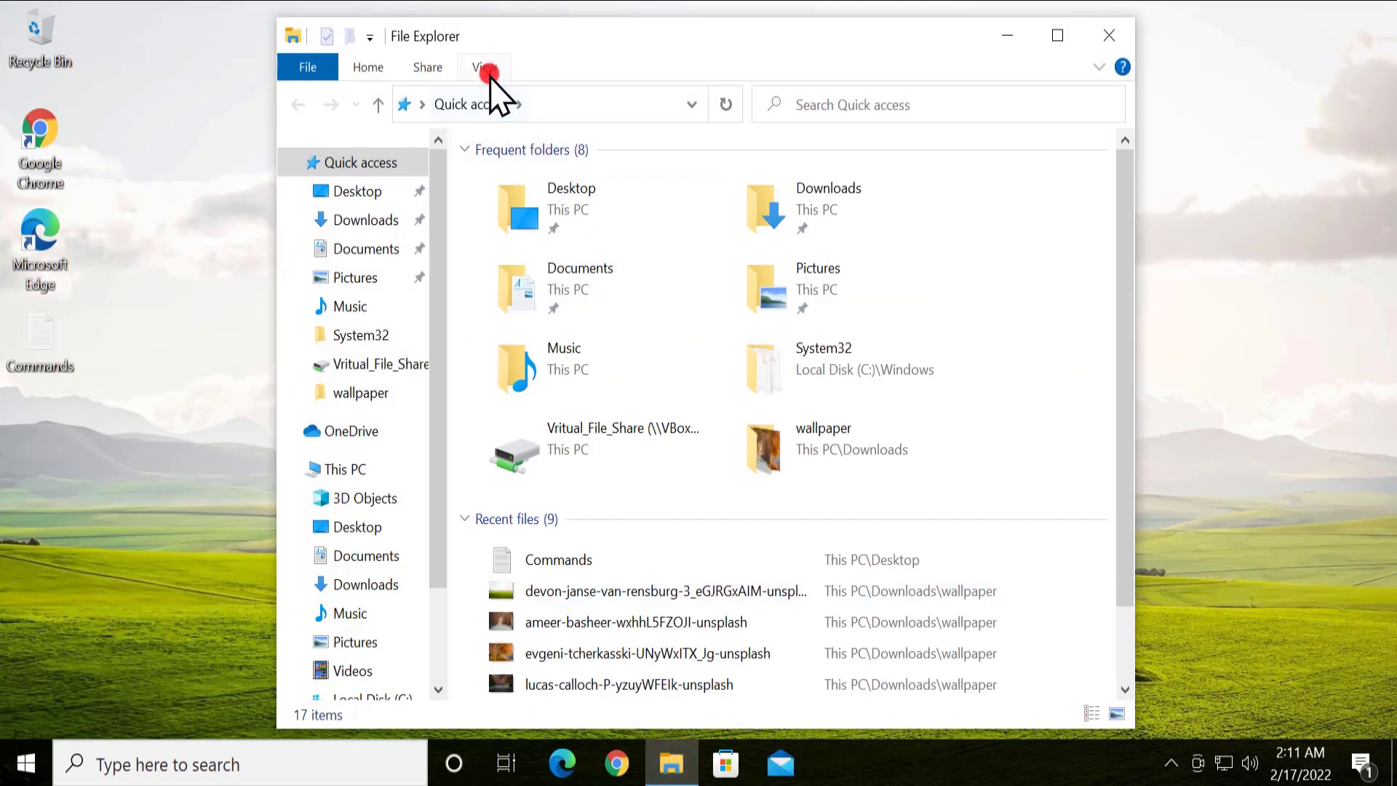
left_click(486, 68)
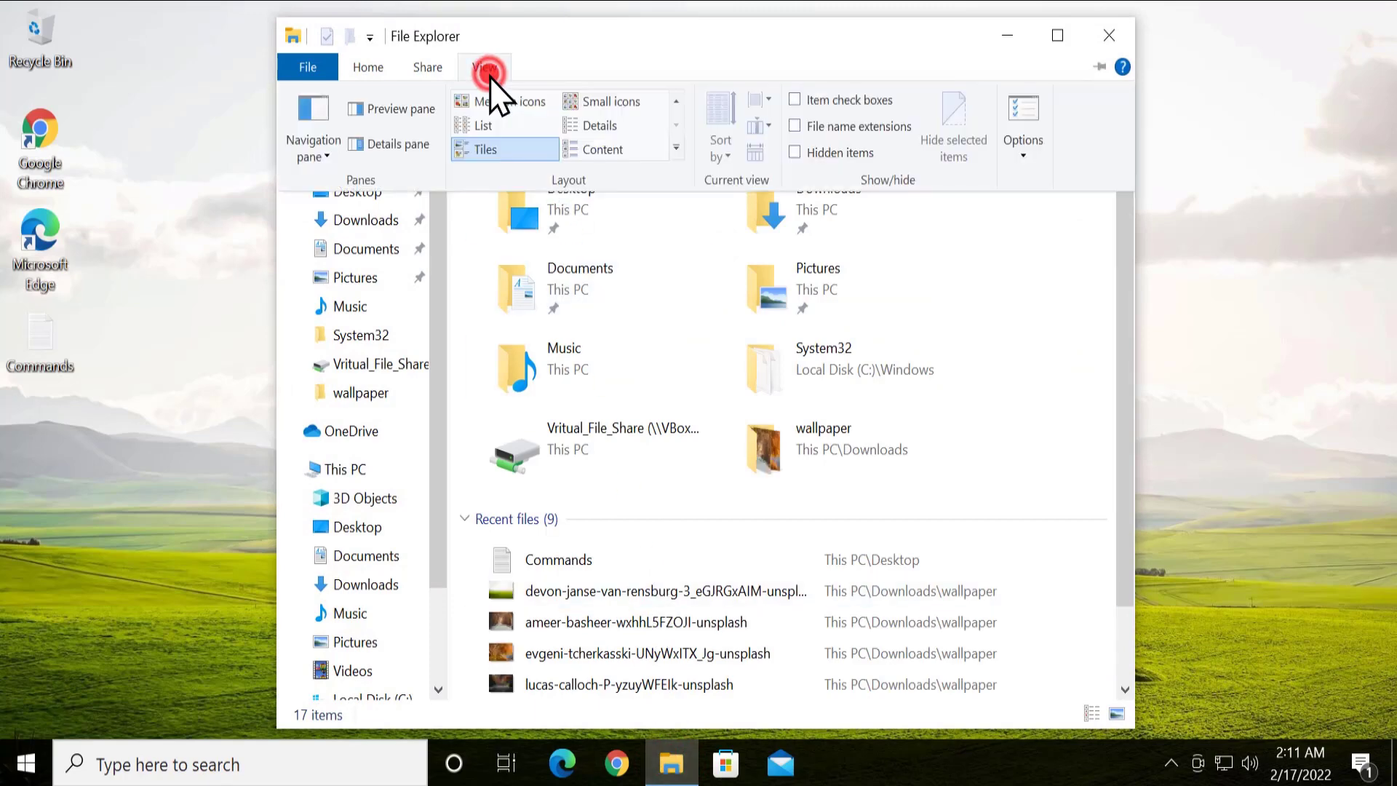
left_click(1026, 158)
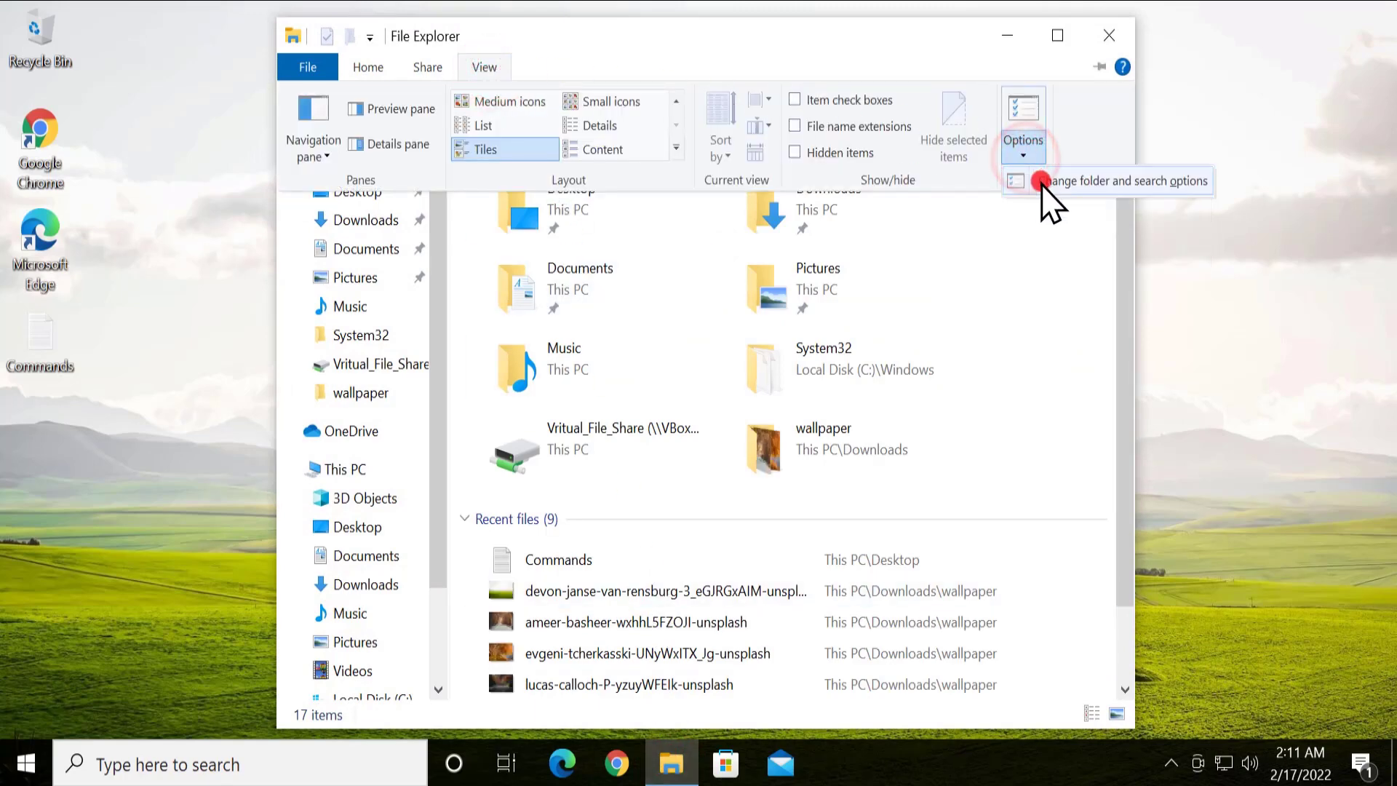
left_click(1198, 186)
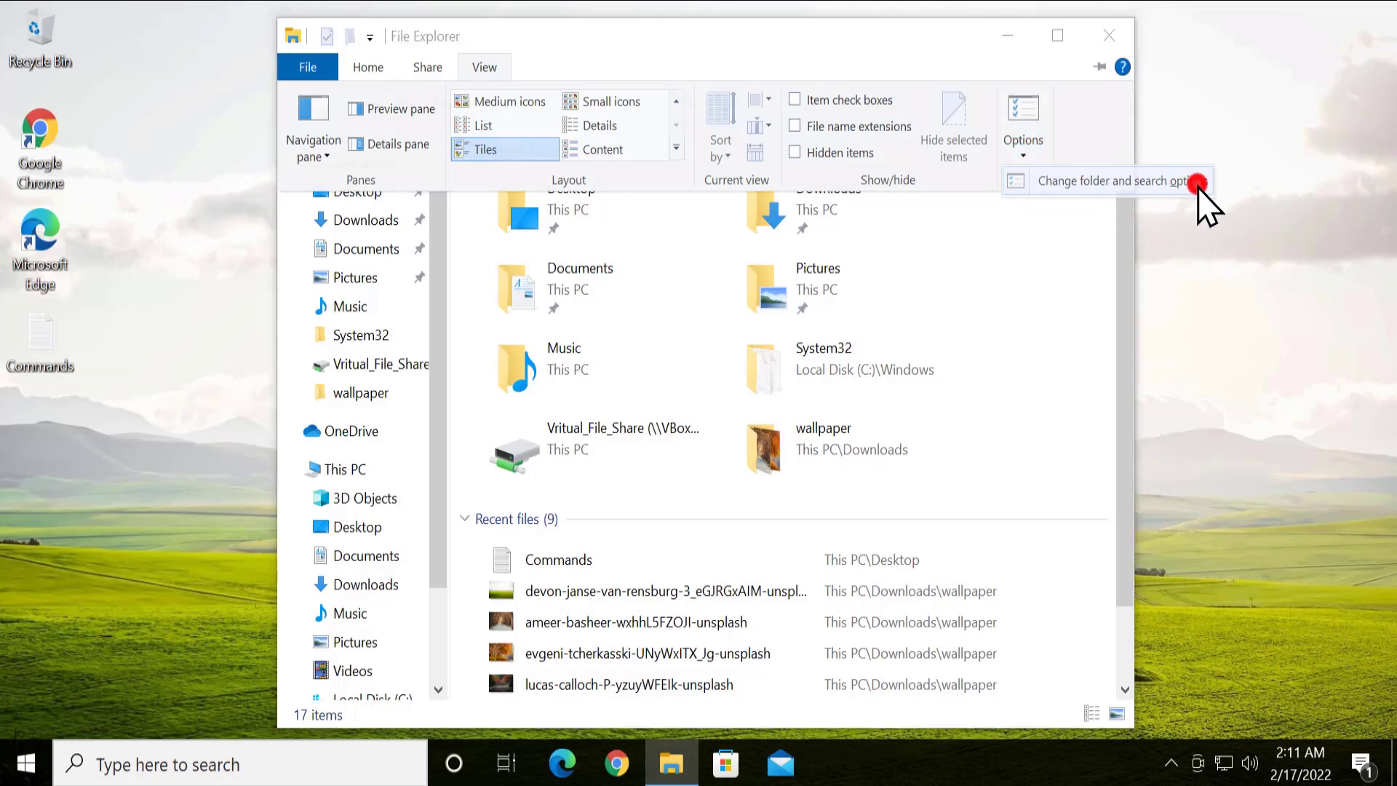
left_click(389, 206)
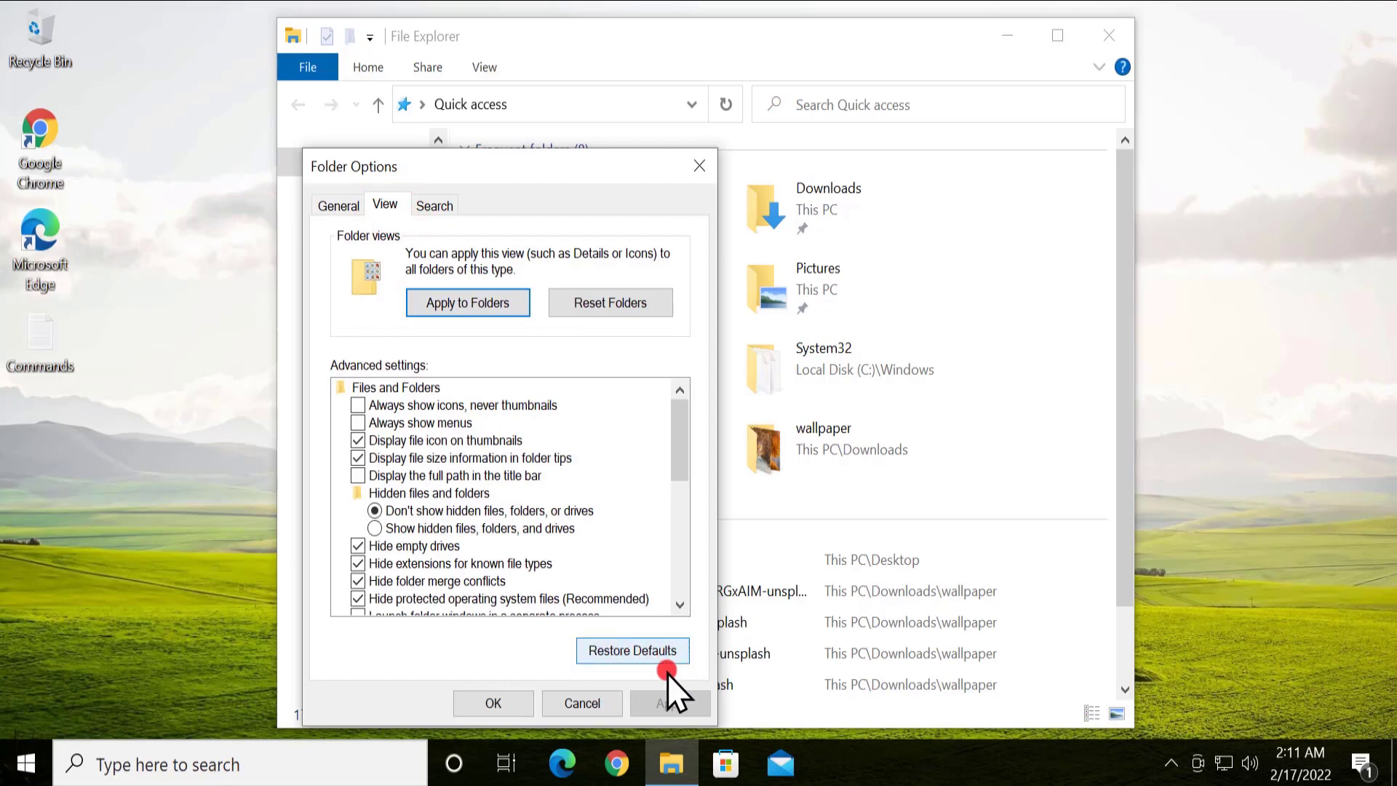
left_click(675, 700)
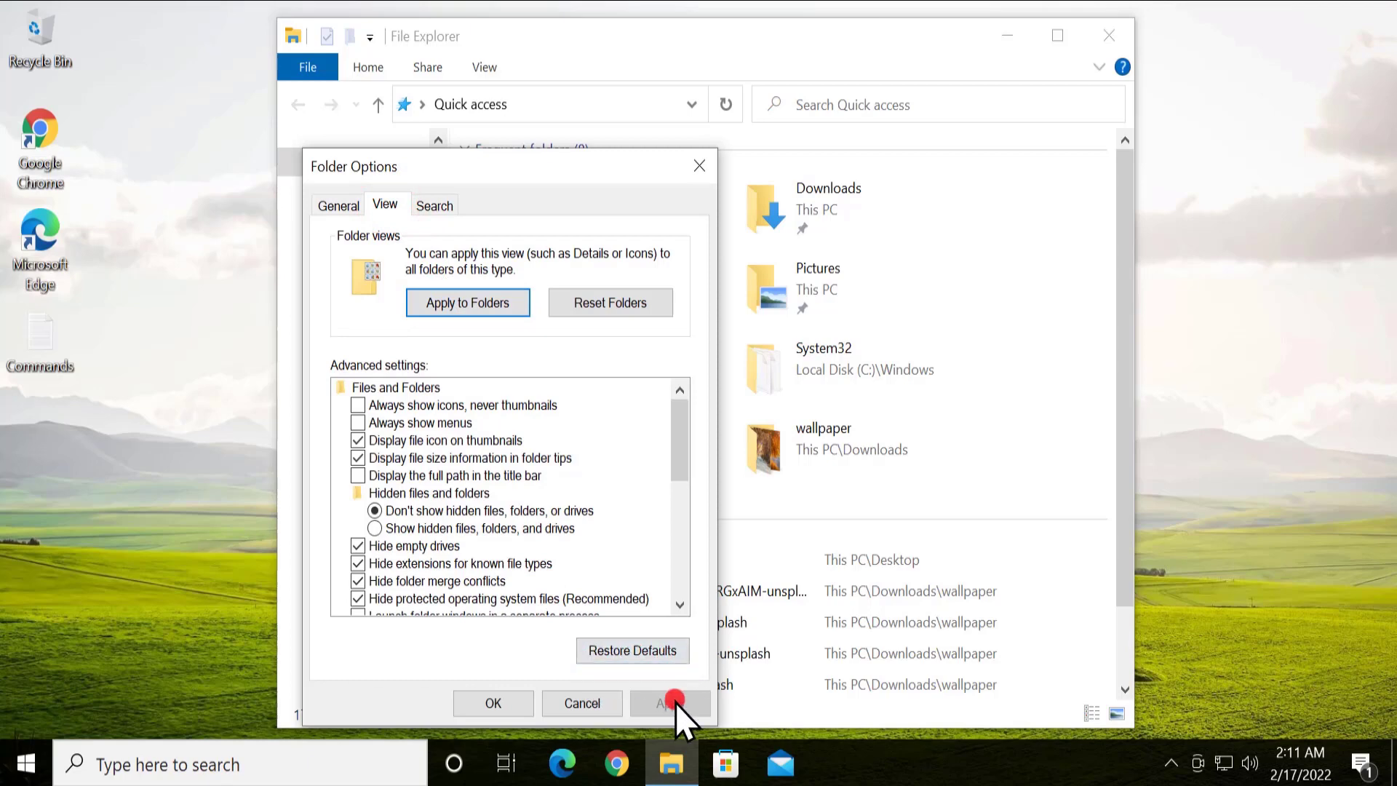
left_click(611, 700)
left_click(1118, 50)
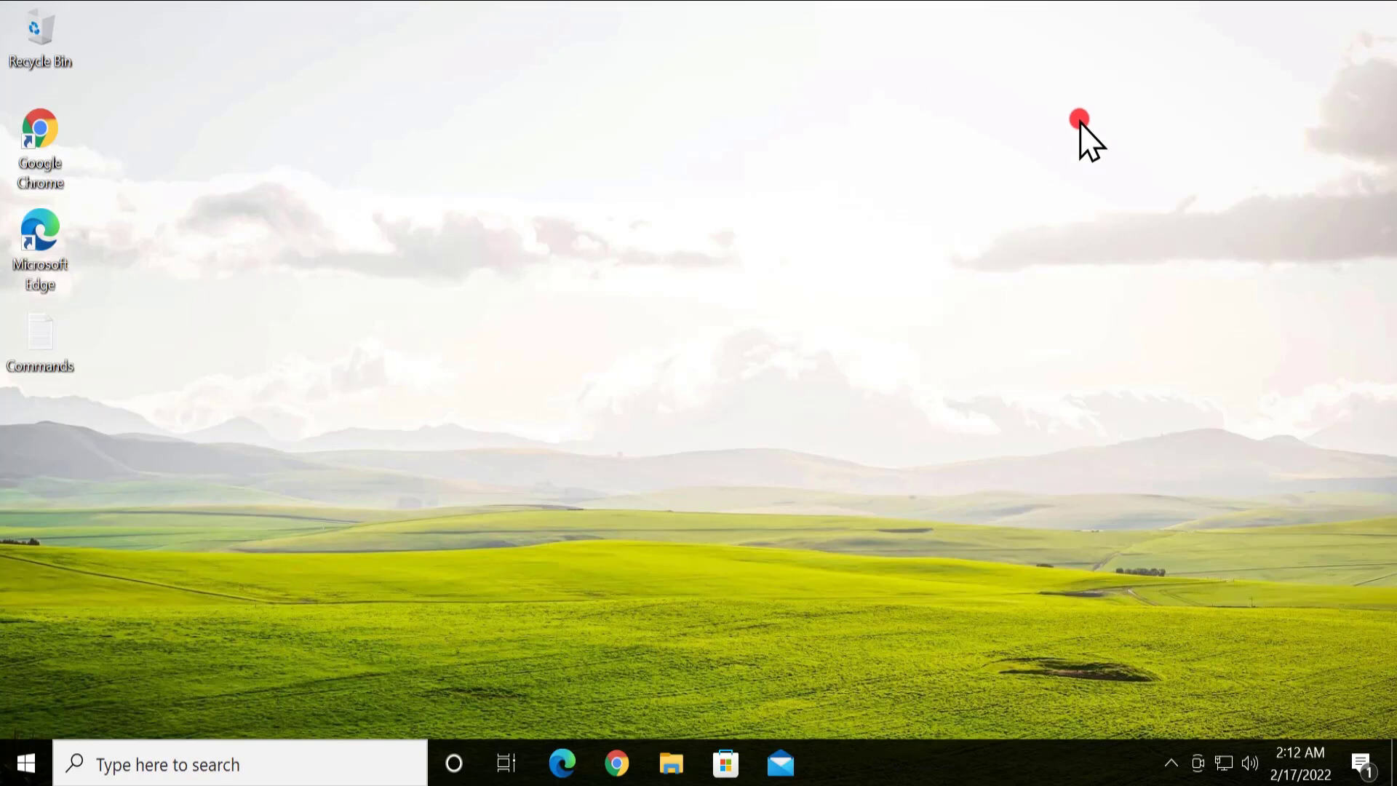
Open Settings > Apps & features and scroll the app list down to Snip & Sketch
left_click(29, 763)
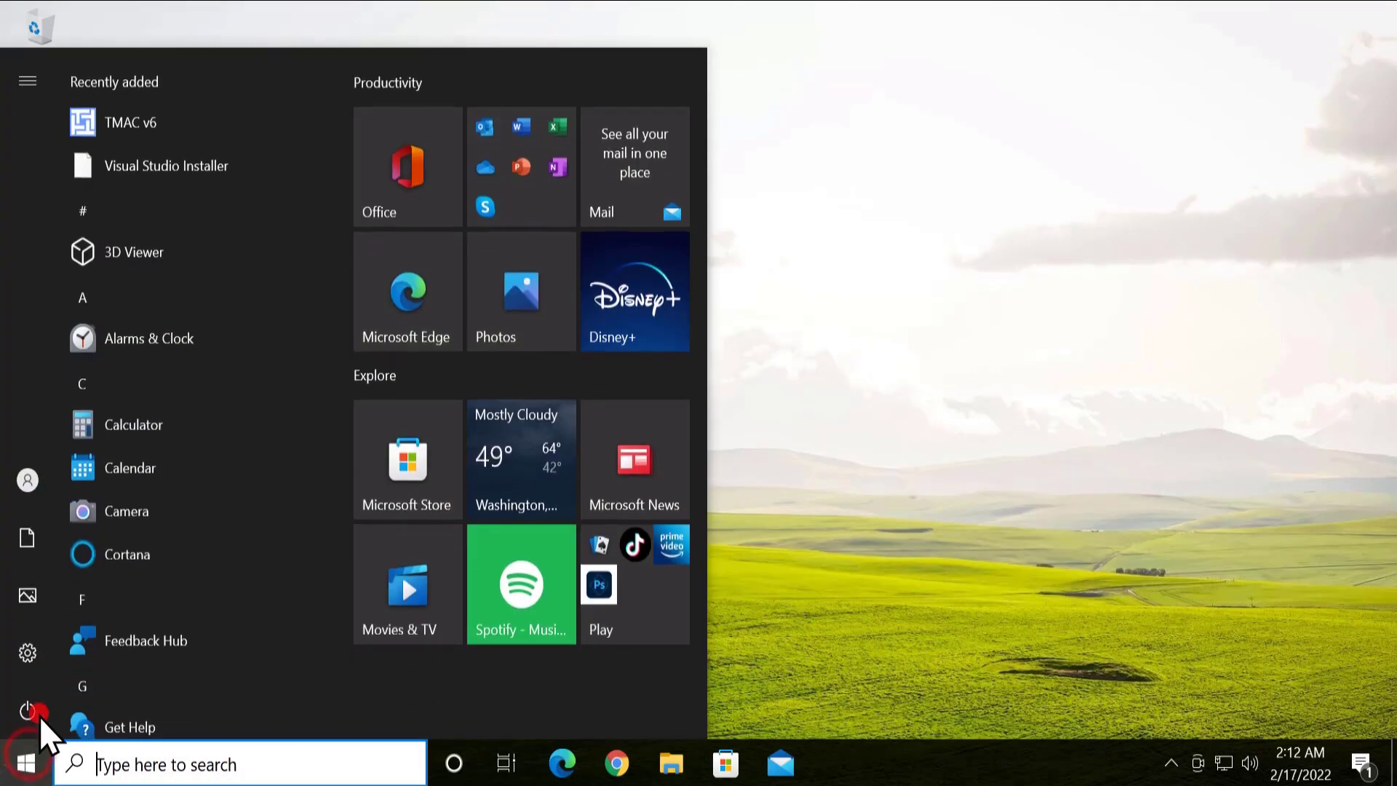
mouse_move(34, 665)
left_click(89, 657)
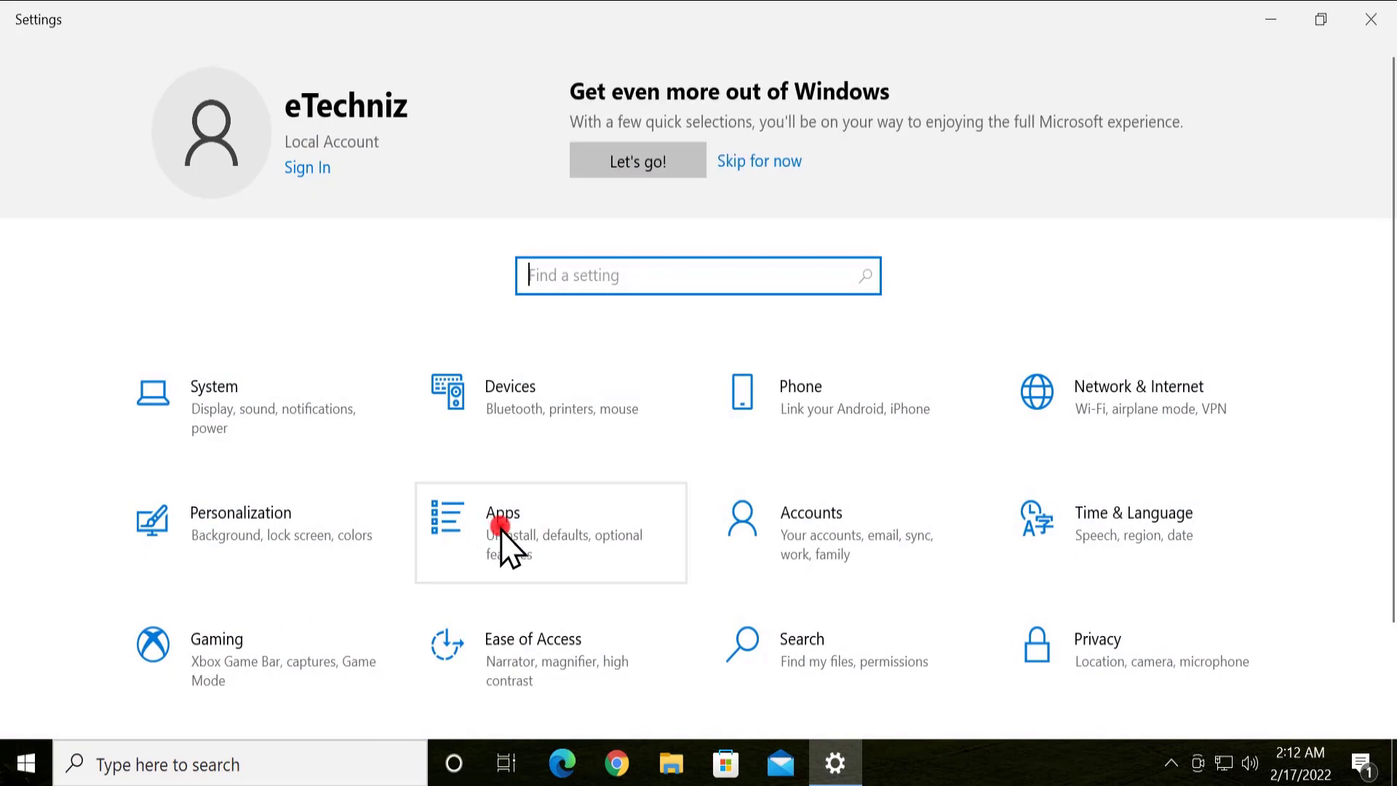
left_click(499, 546)
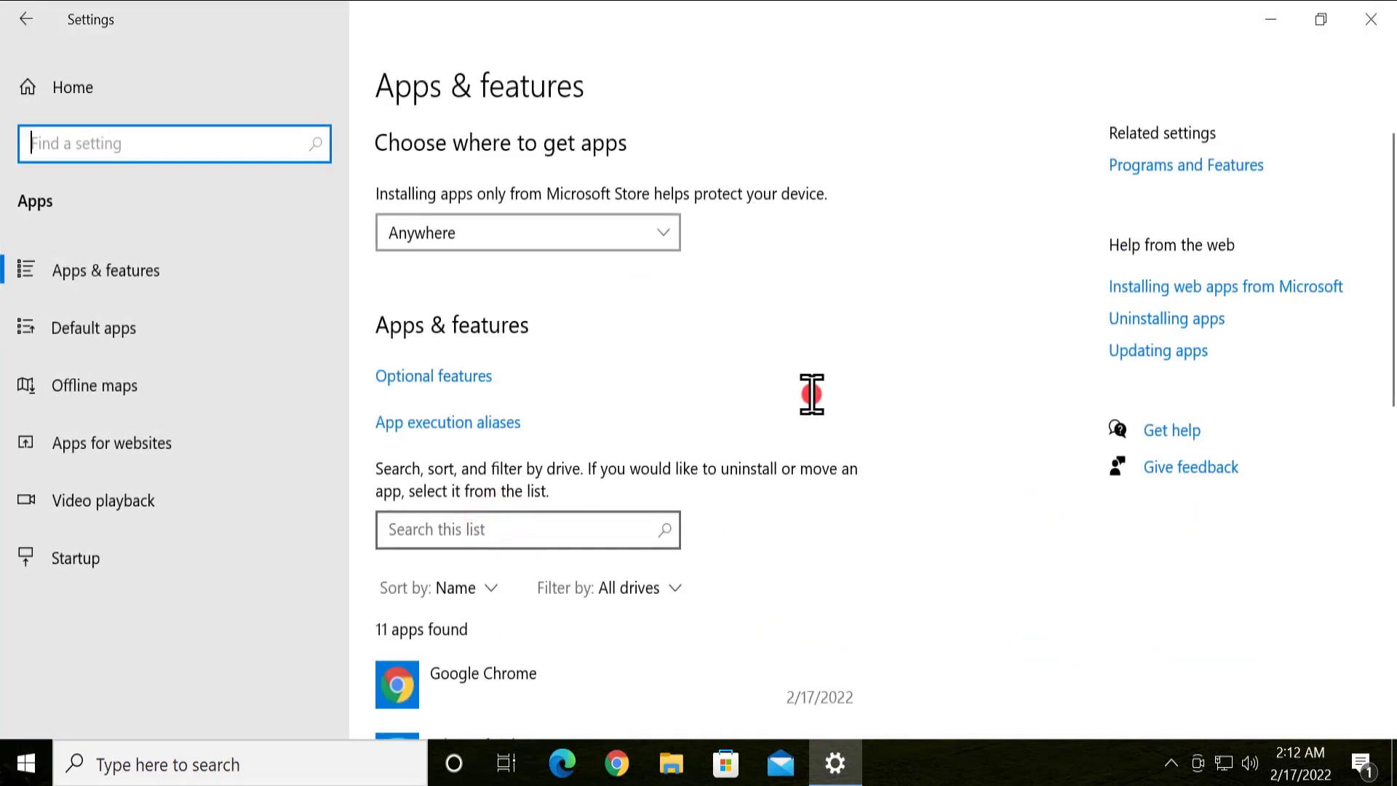
scroll(811, 393, "down", 5)
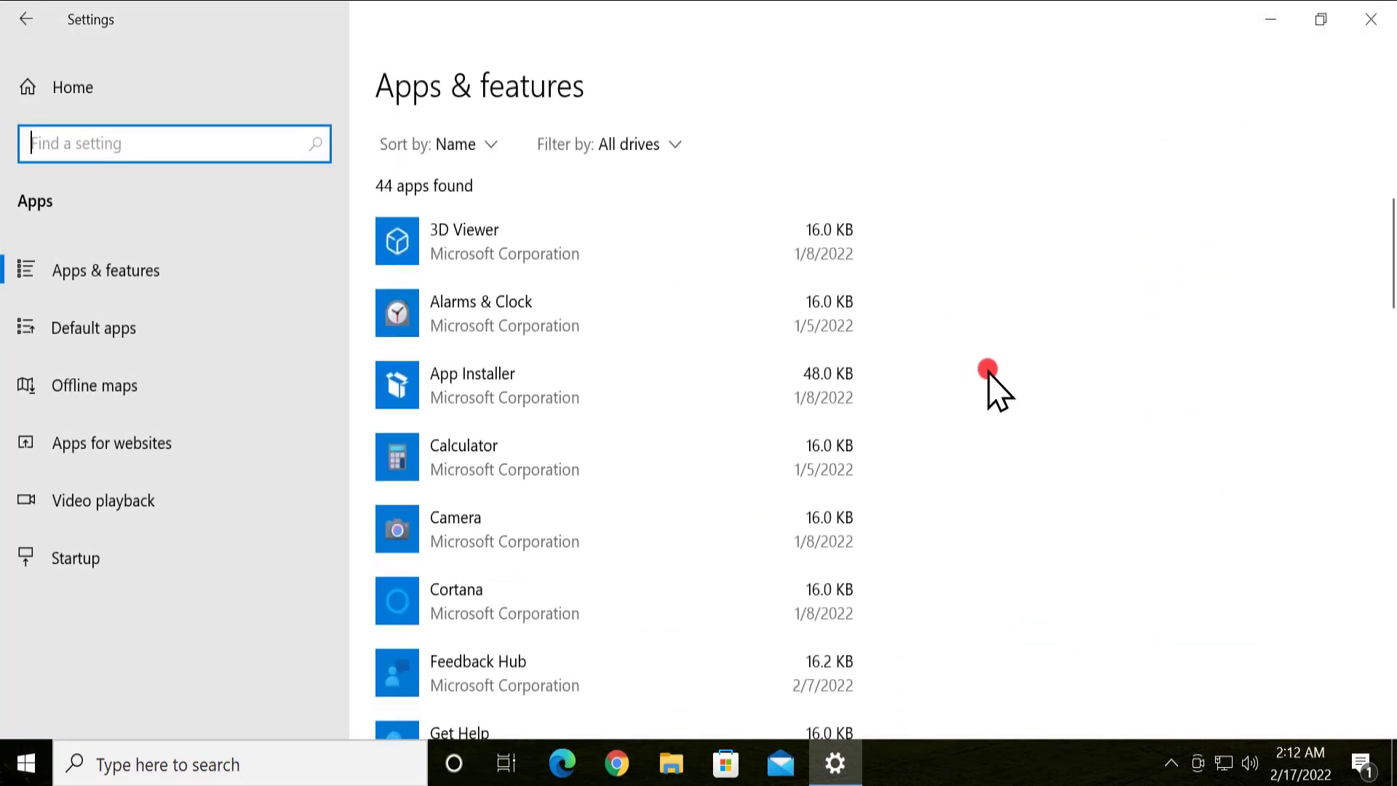
scroll(990, 372, "down", 8)
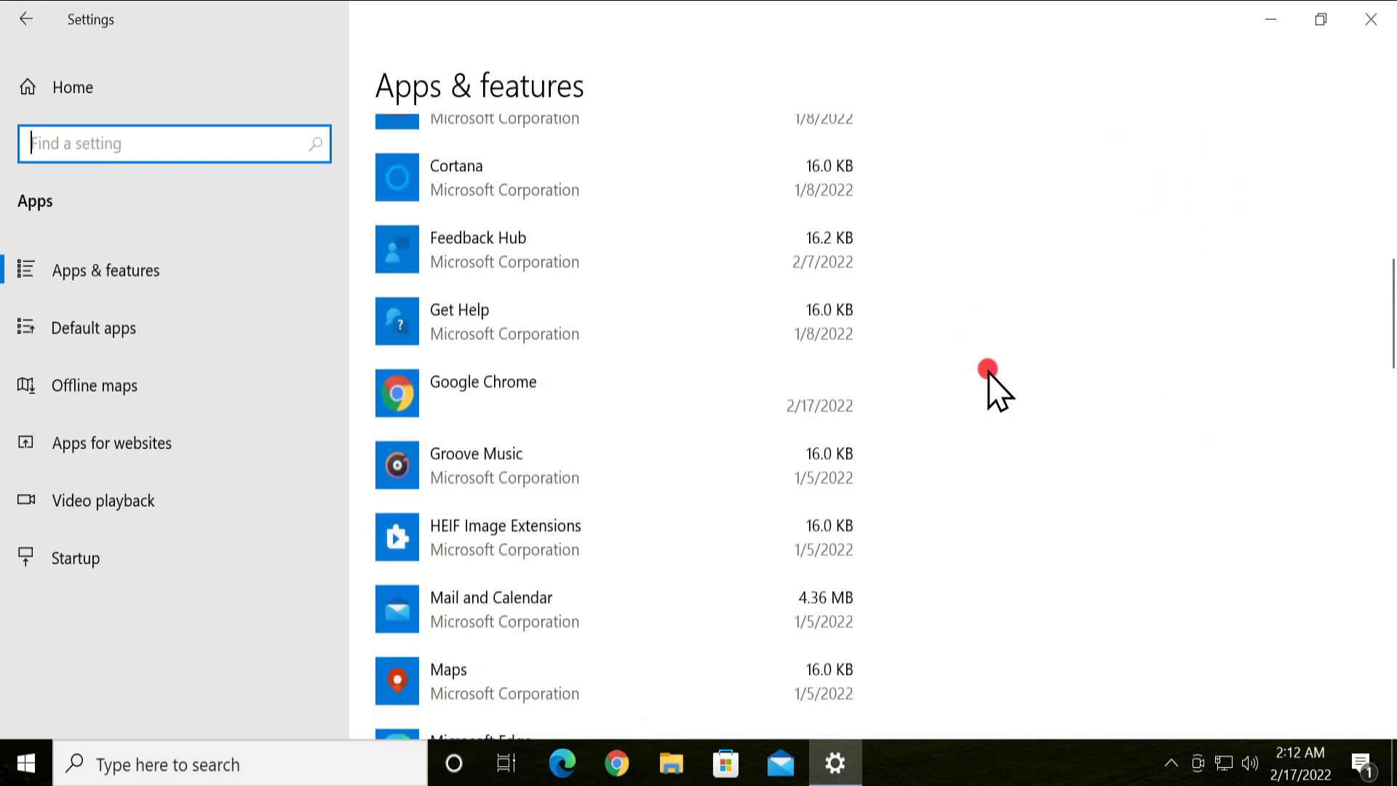
scroll(990, 372, "down", 8)
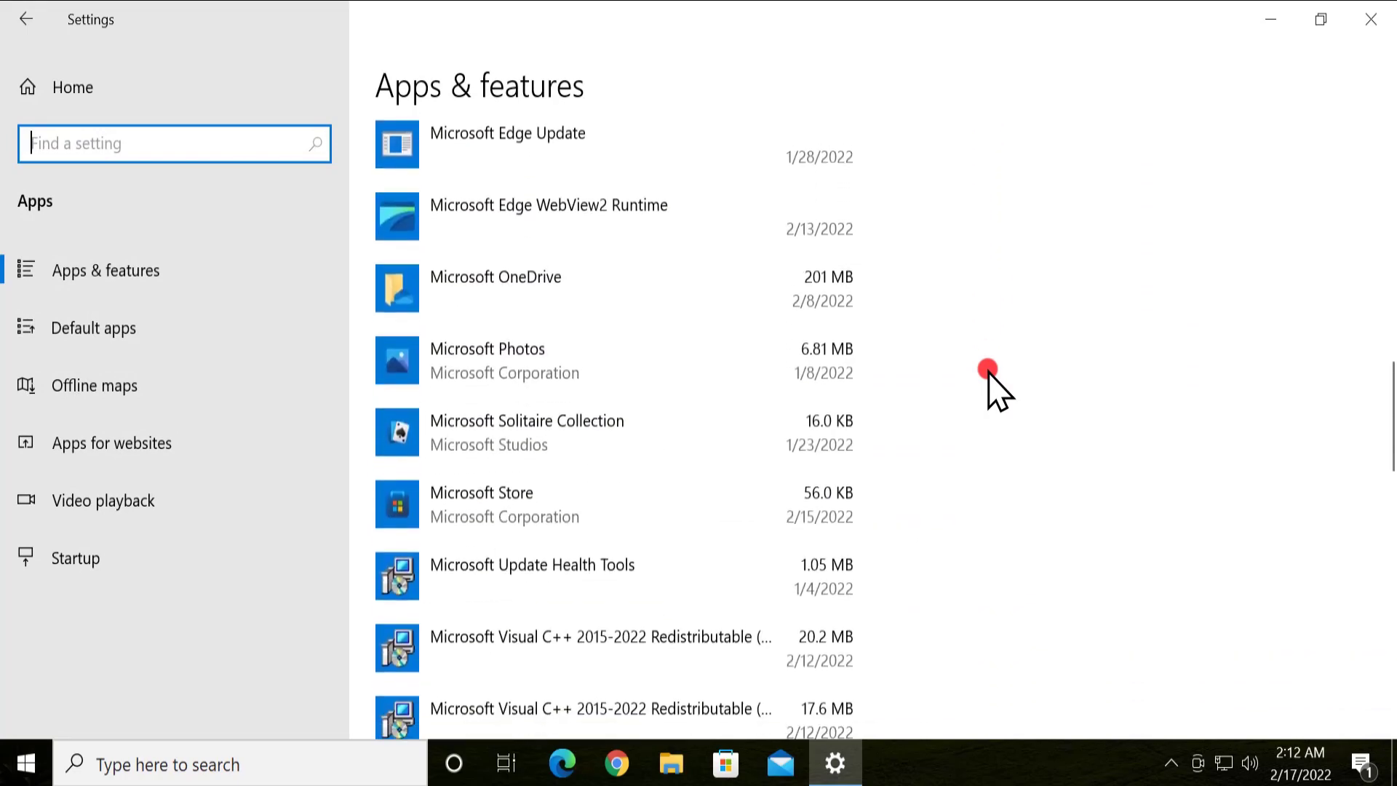
scroll(990, 372, "down", 8)
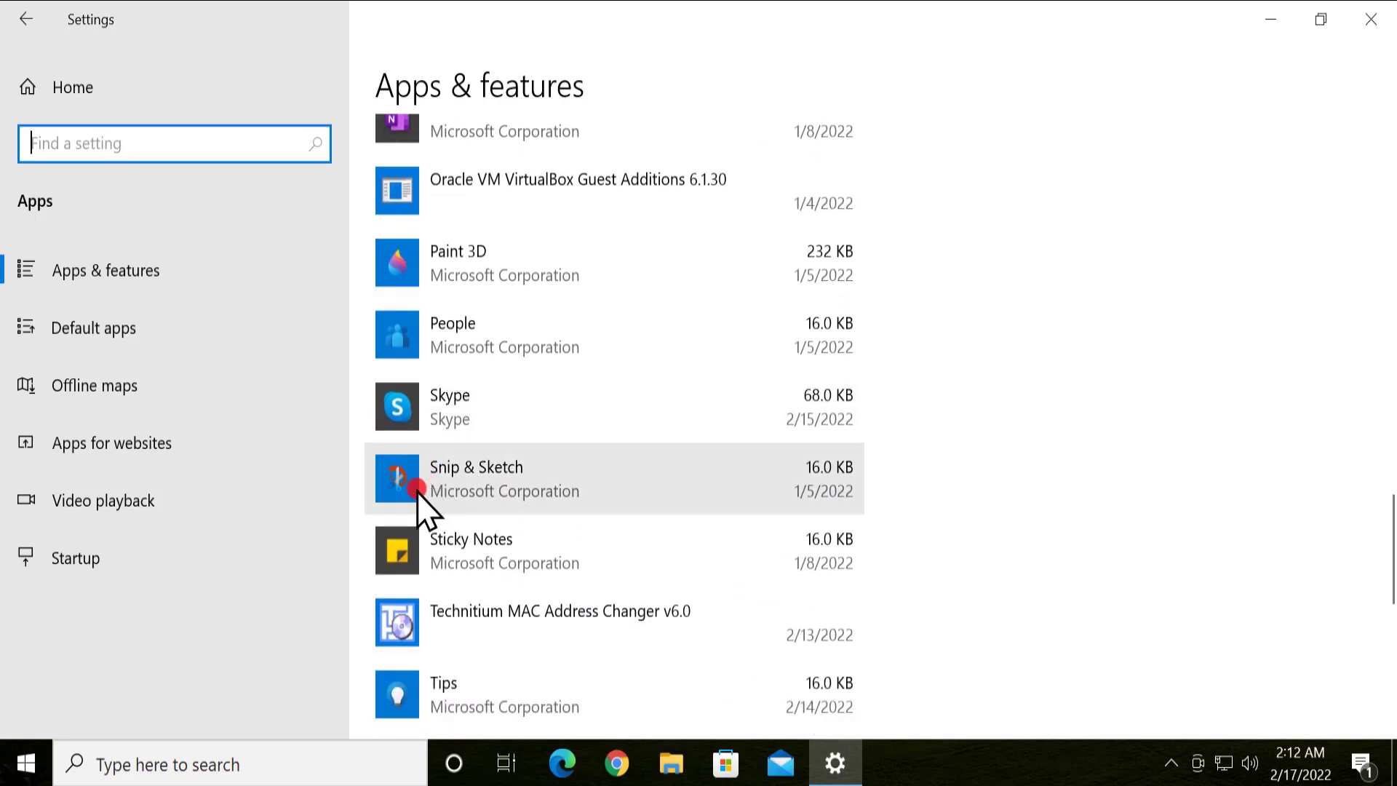
Open the advanced options page for Snip & Sketch
left_click(498, 482)
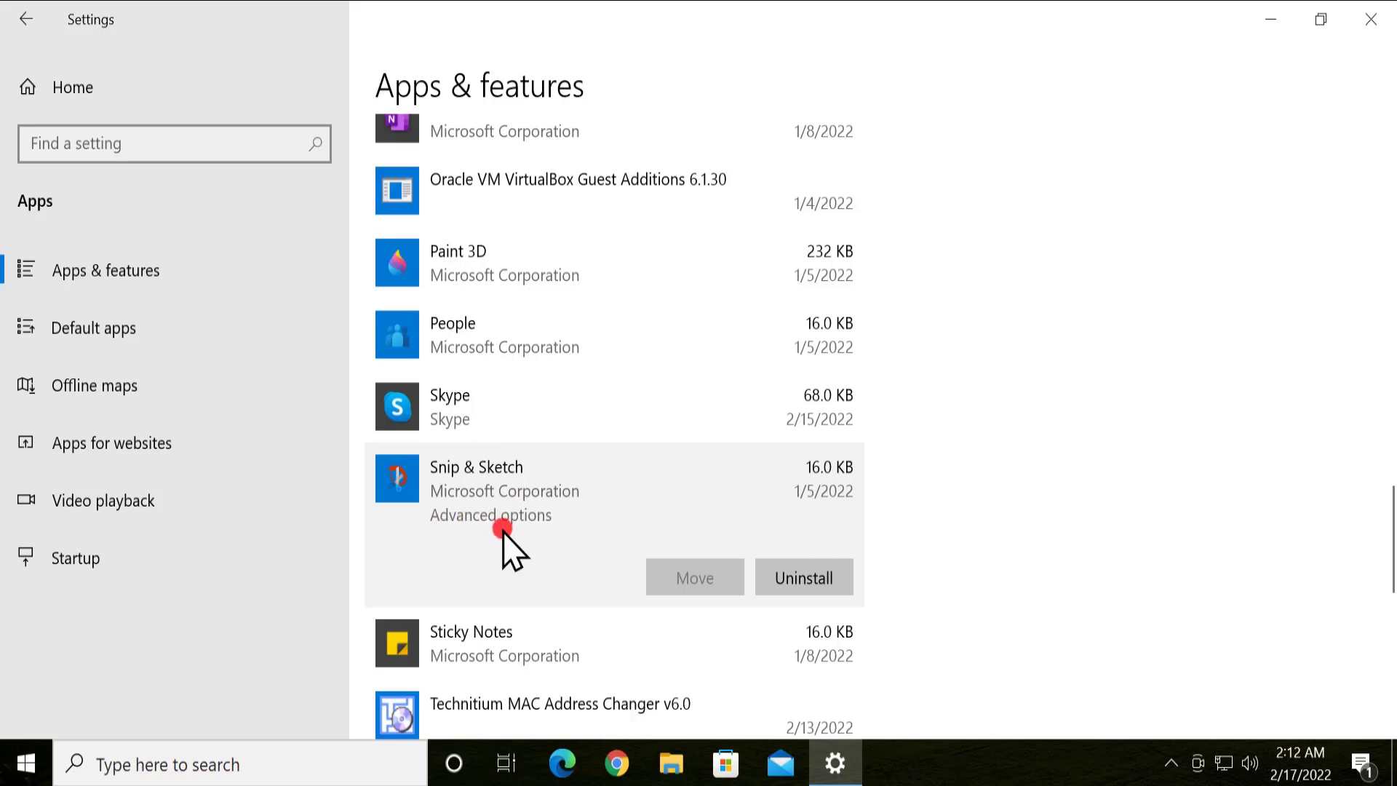
left_click(541, 517)
scroll(537, 364, "down", 7)
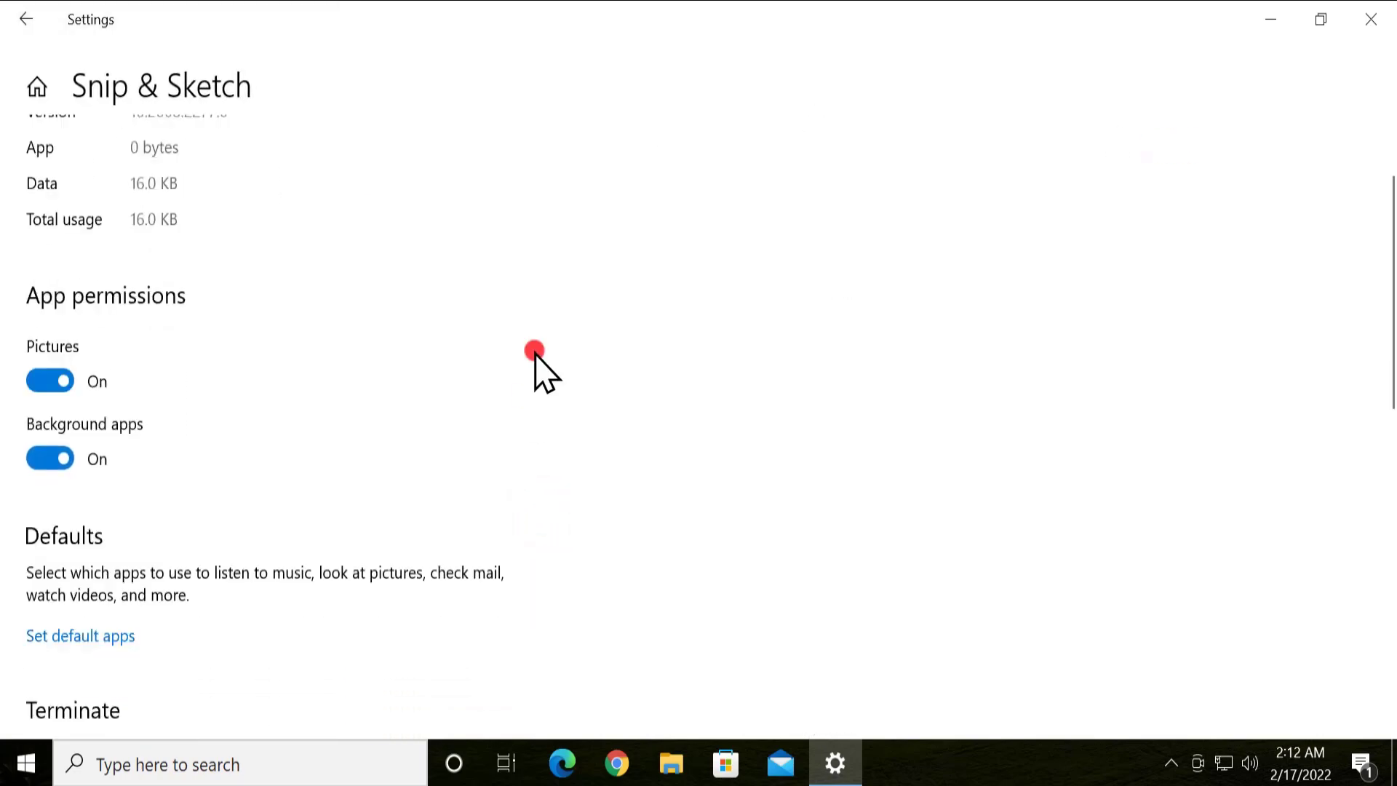
scroll(534, 350, "down", 2)
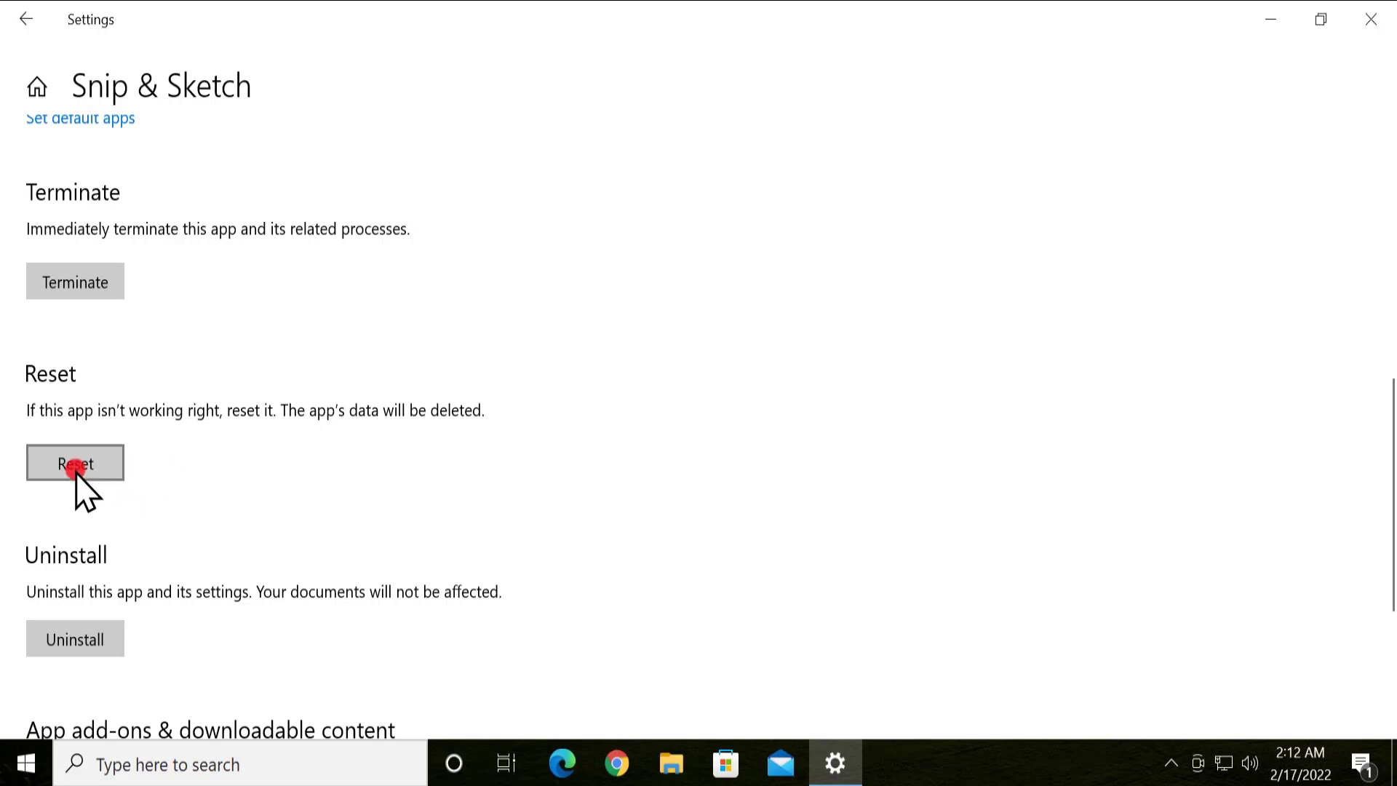
Start a Snip & Sketch reset, then cancel it so its data stays untouched
left_click(103, 465)
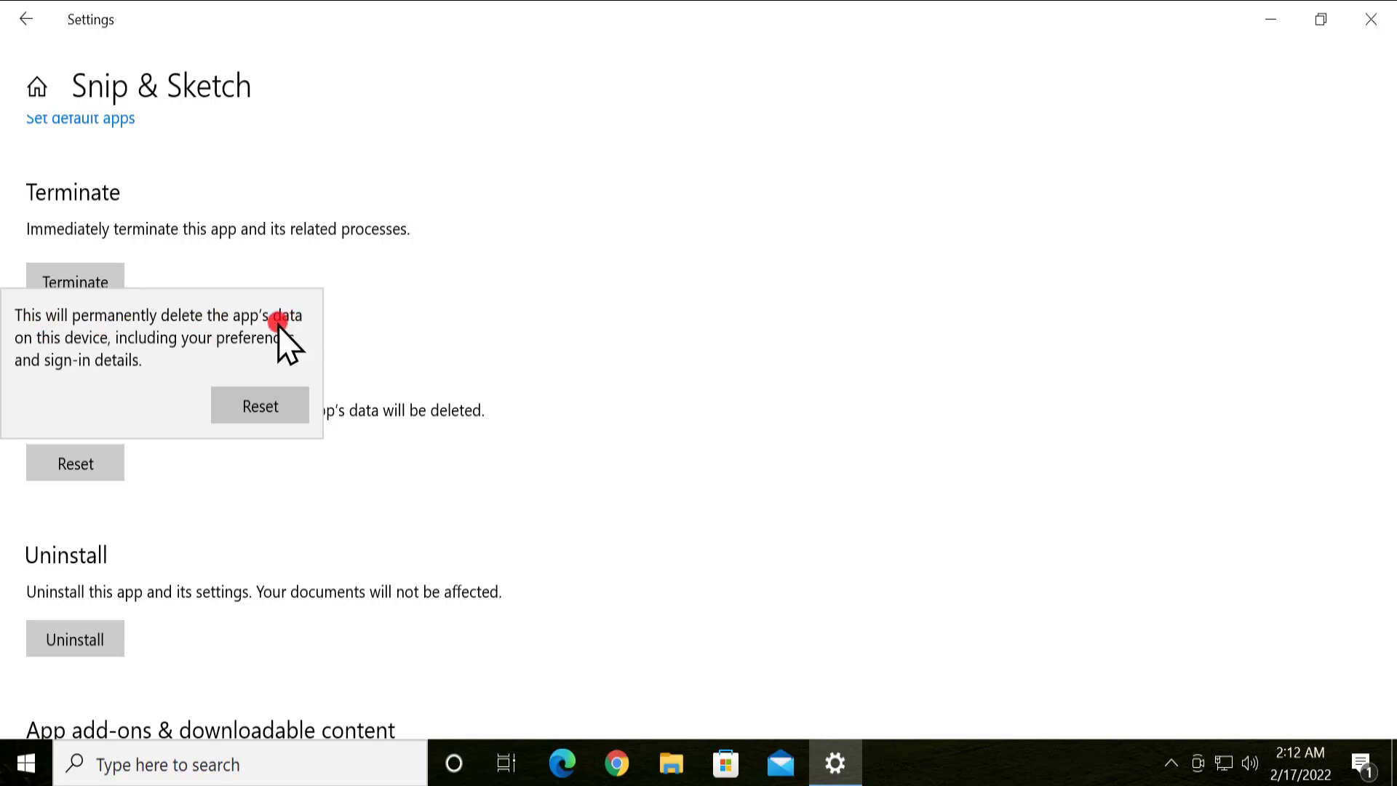
left_click(521, 426)
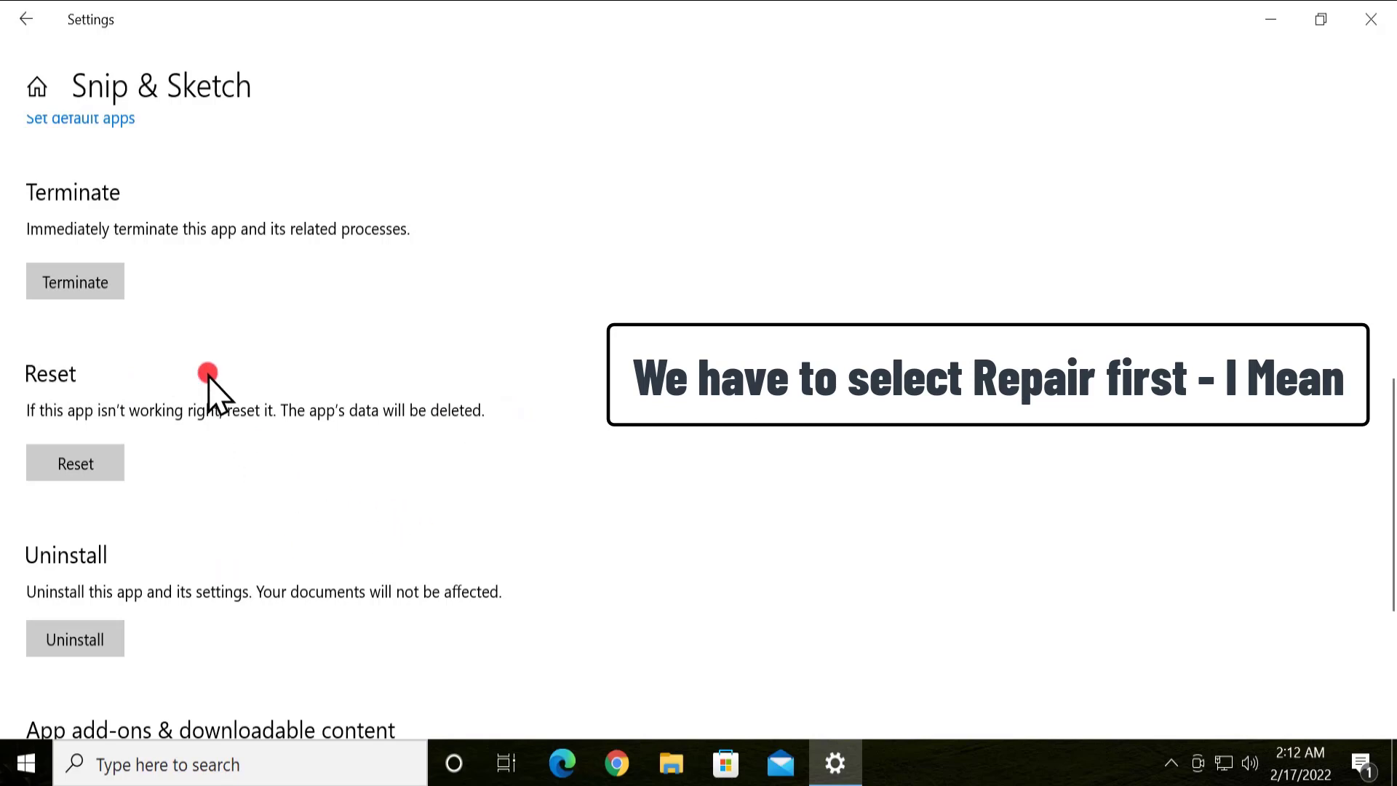
scroll(175, 218, "up", 2)
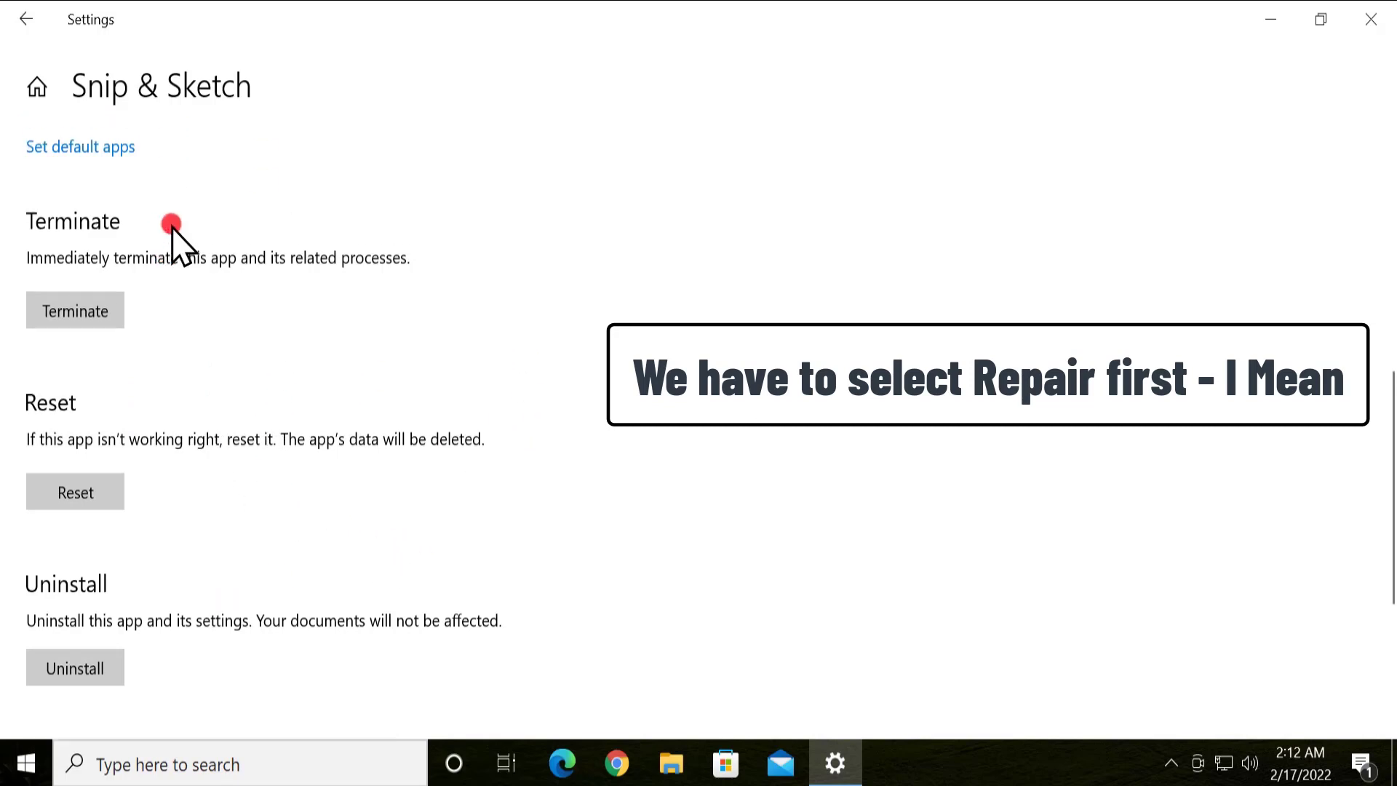
scroll(305, 371, "down", 2)
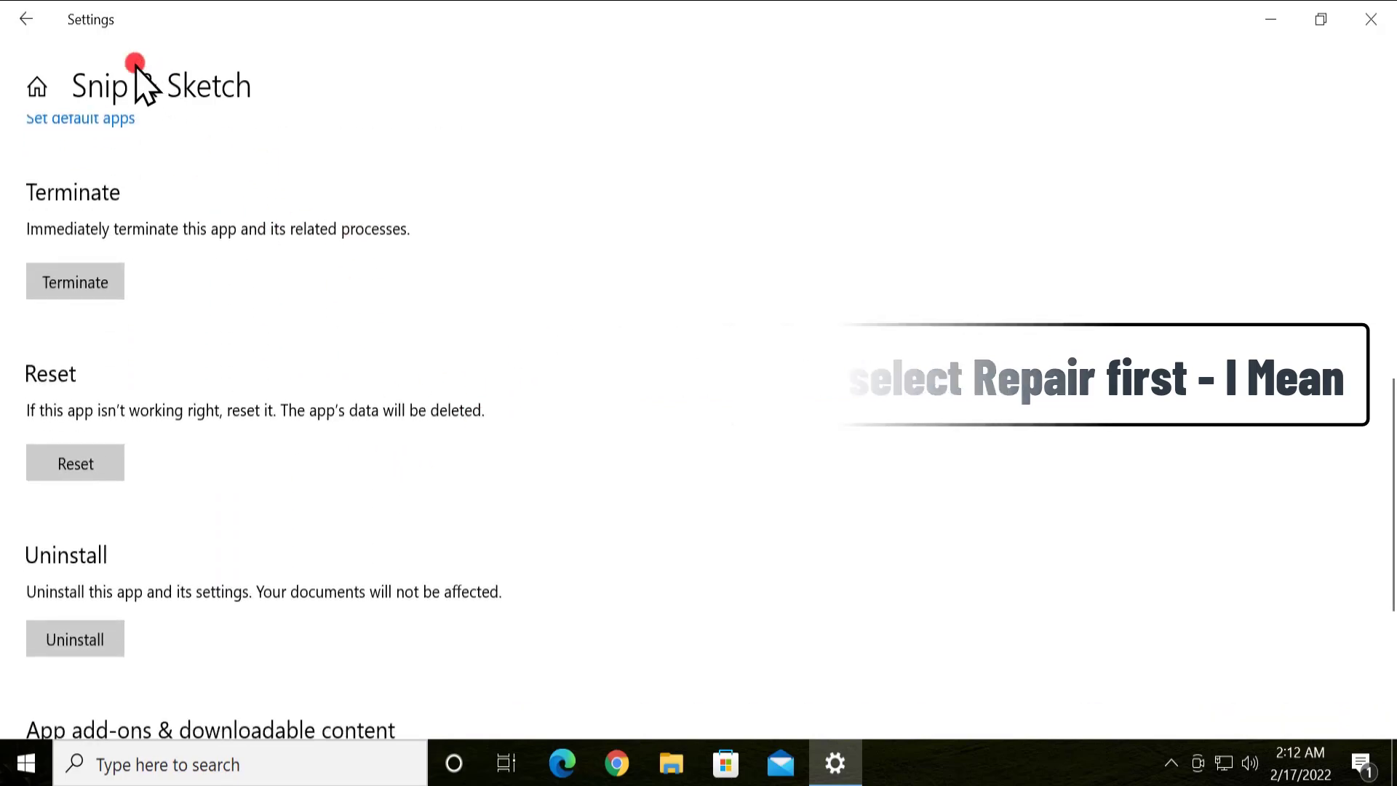
Go back from Snip & Sketch to the Apps & features list
left_click(32, 27)
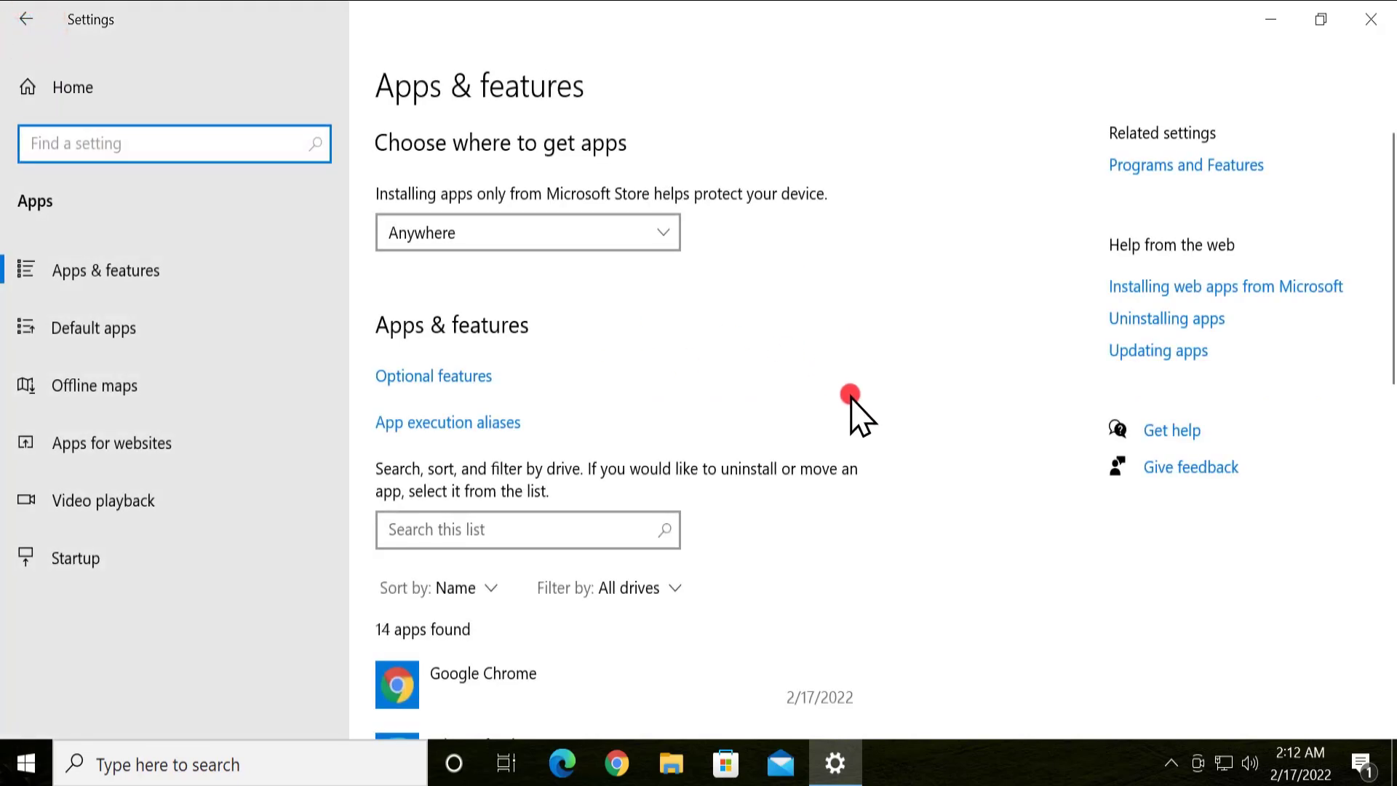
scroll(859, 419, "down", 6)
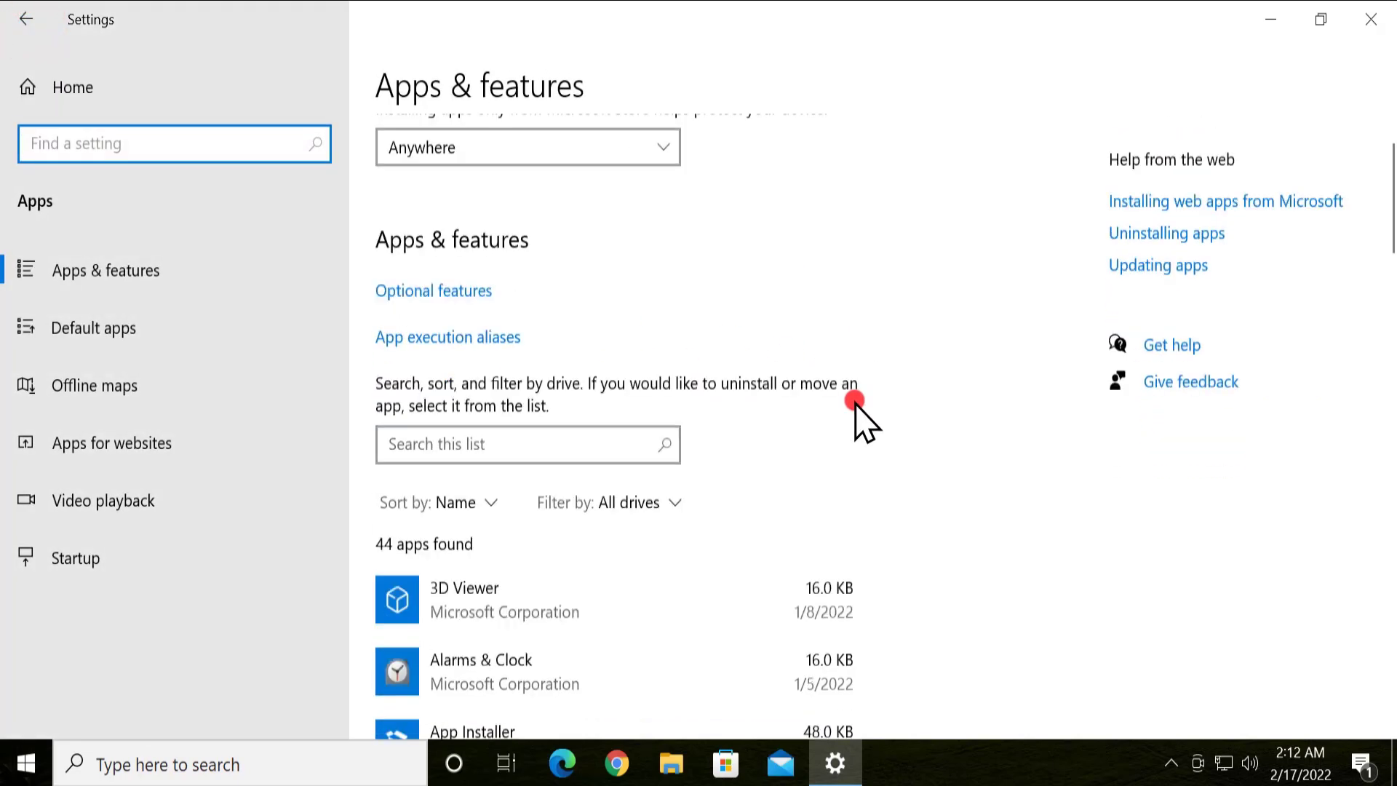
scroll(976, 397, "down", 2)
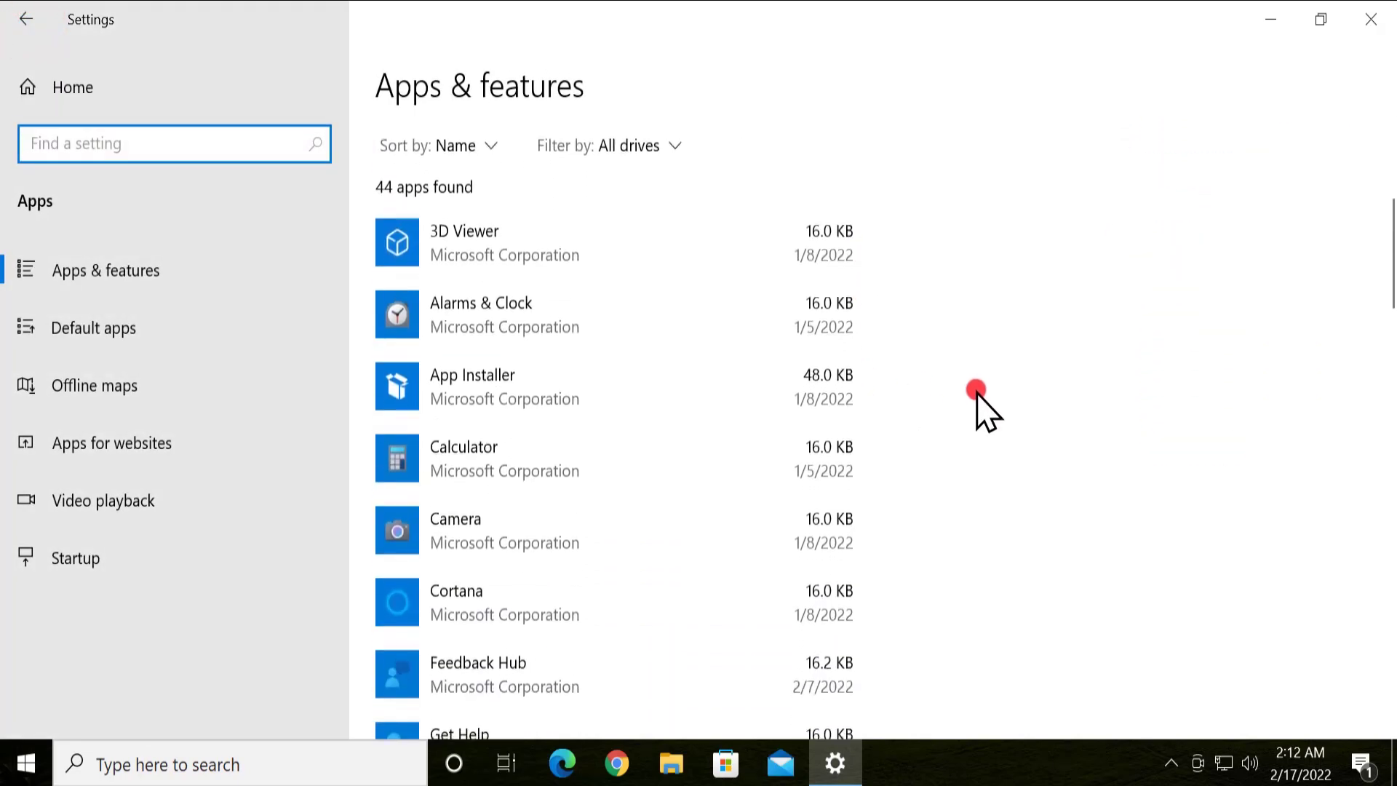
View Calculator's advanced options, then return to the Apps & features list
left_click(440, 445)
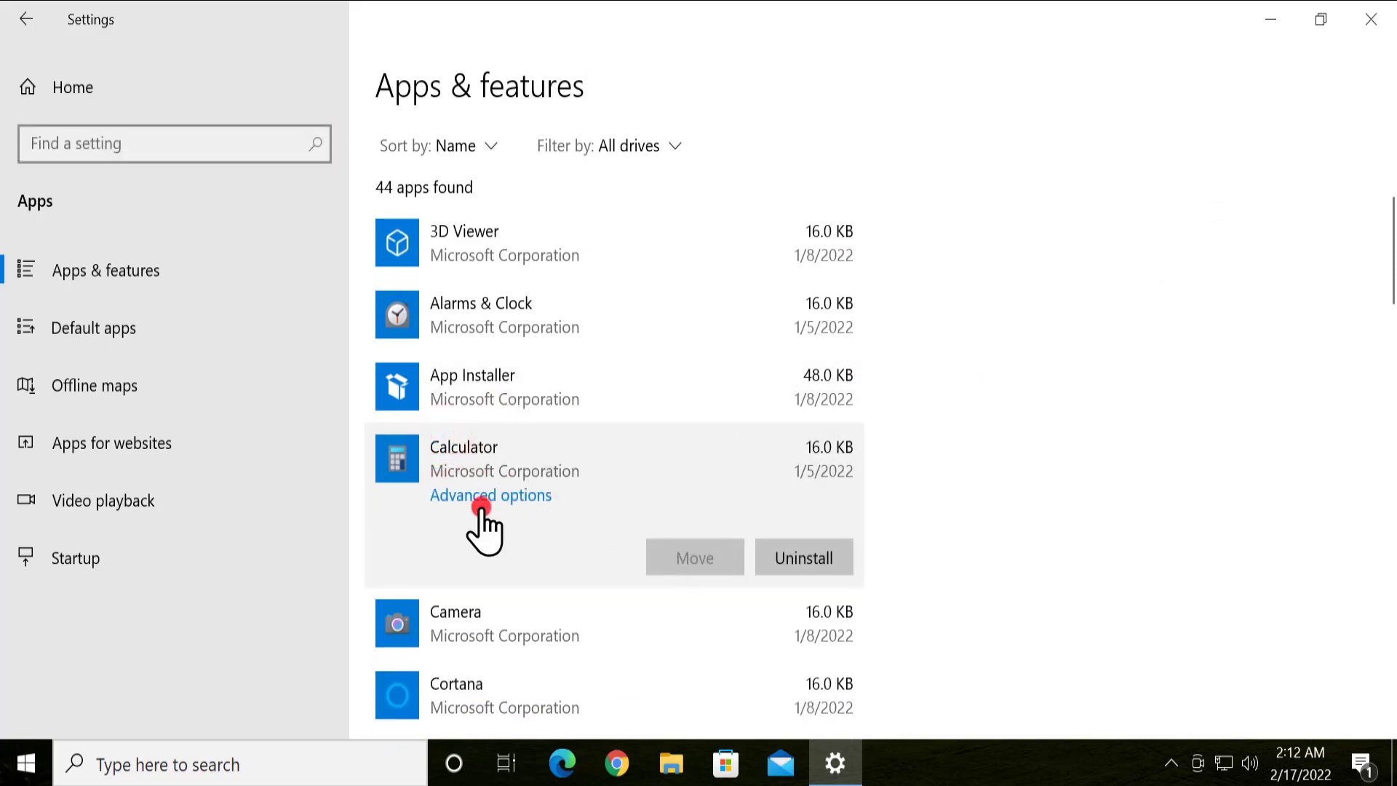
left_click(478, 486)
scroll(473, 487, "down", 8)
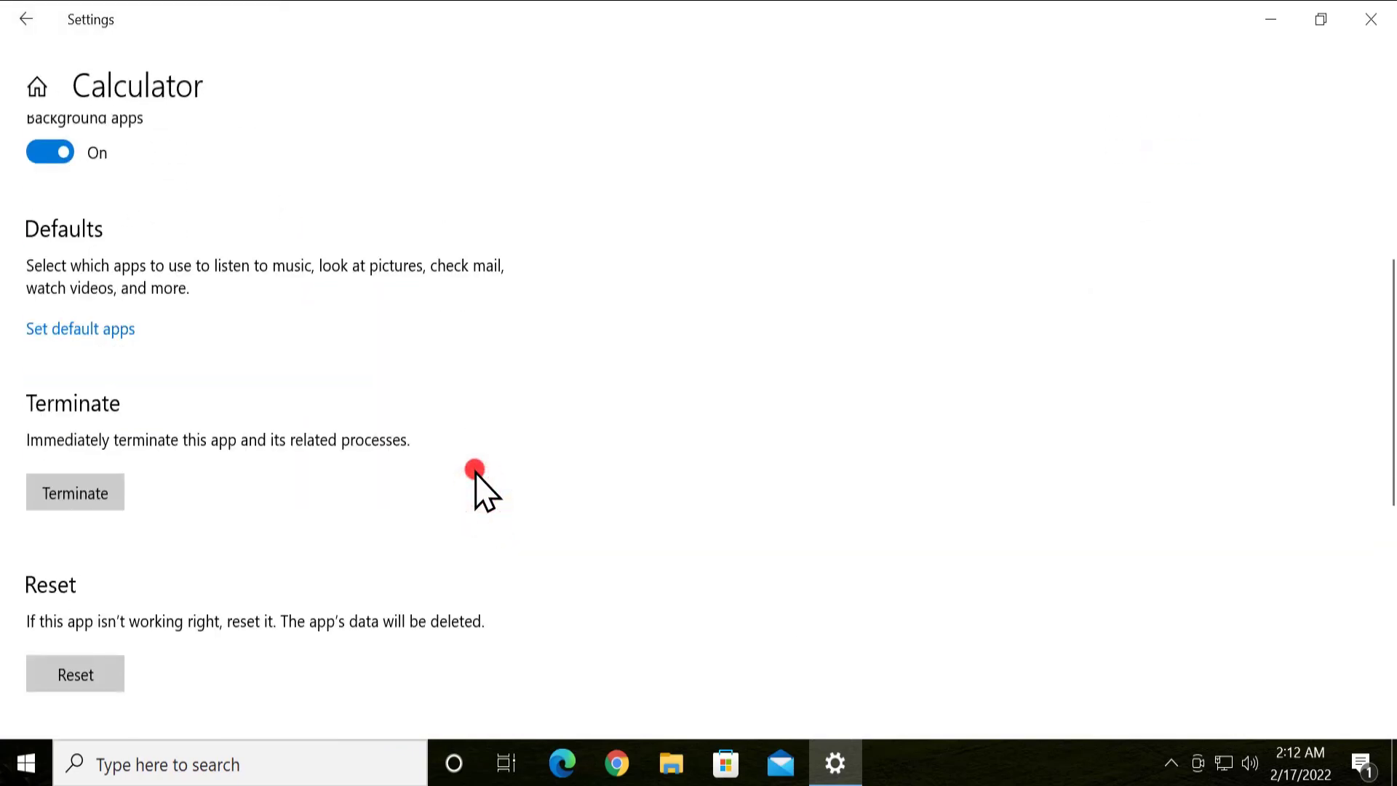
scroll(495, 470, "down", 3)
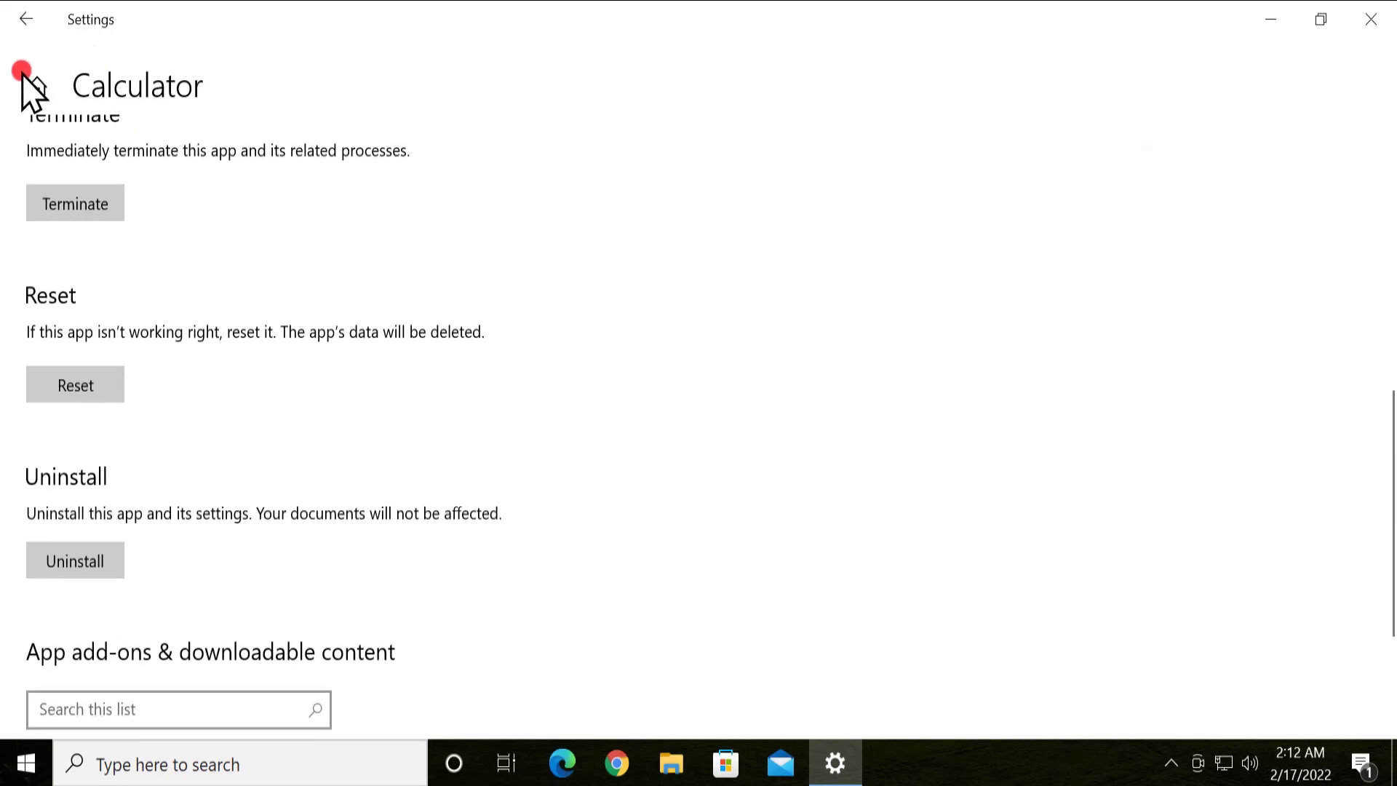
left_click(26, 19)
Bring up the Repair Microsoft Edge prompt via Modify, allowing UAC, and close it unrepaired
scroll(740, 405, "down", 10)
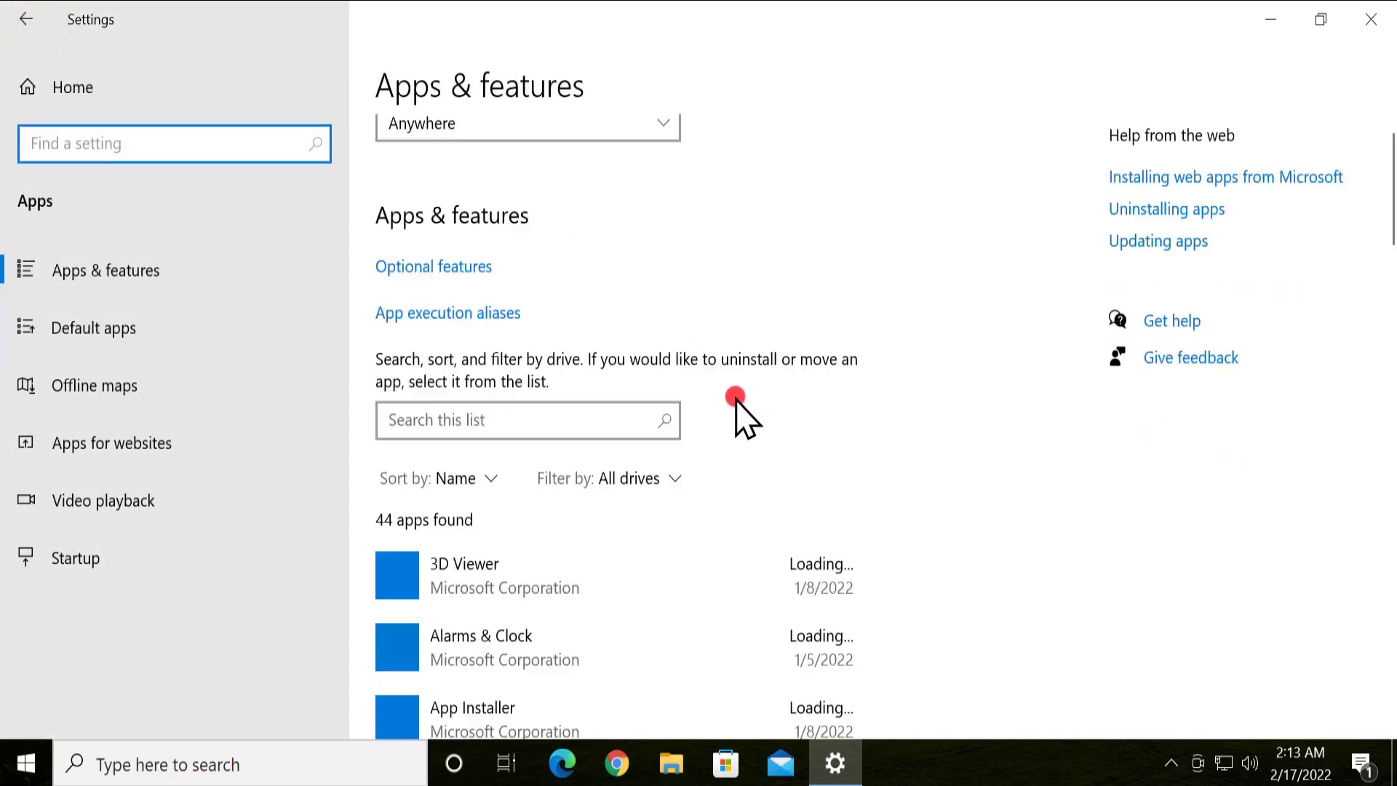
scroll(724, 435, "down", 5)
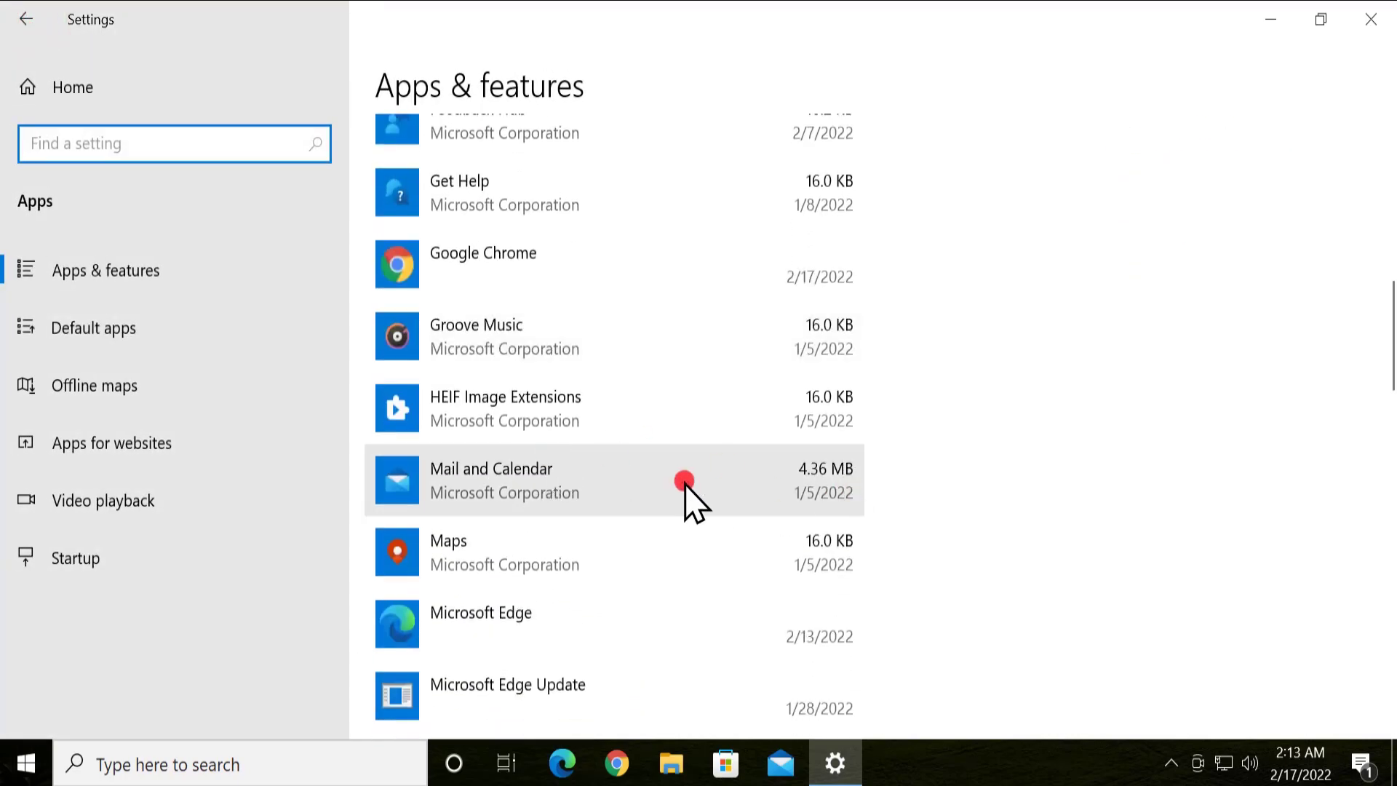
scroll(495, 502, "down", 2)
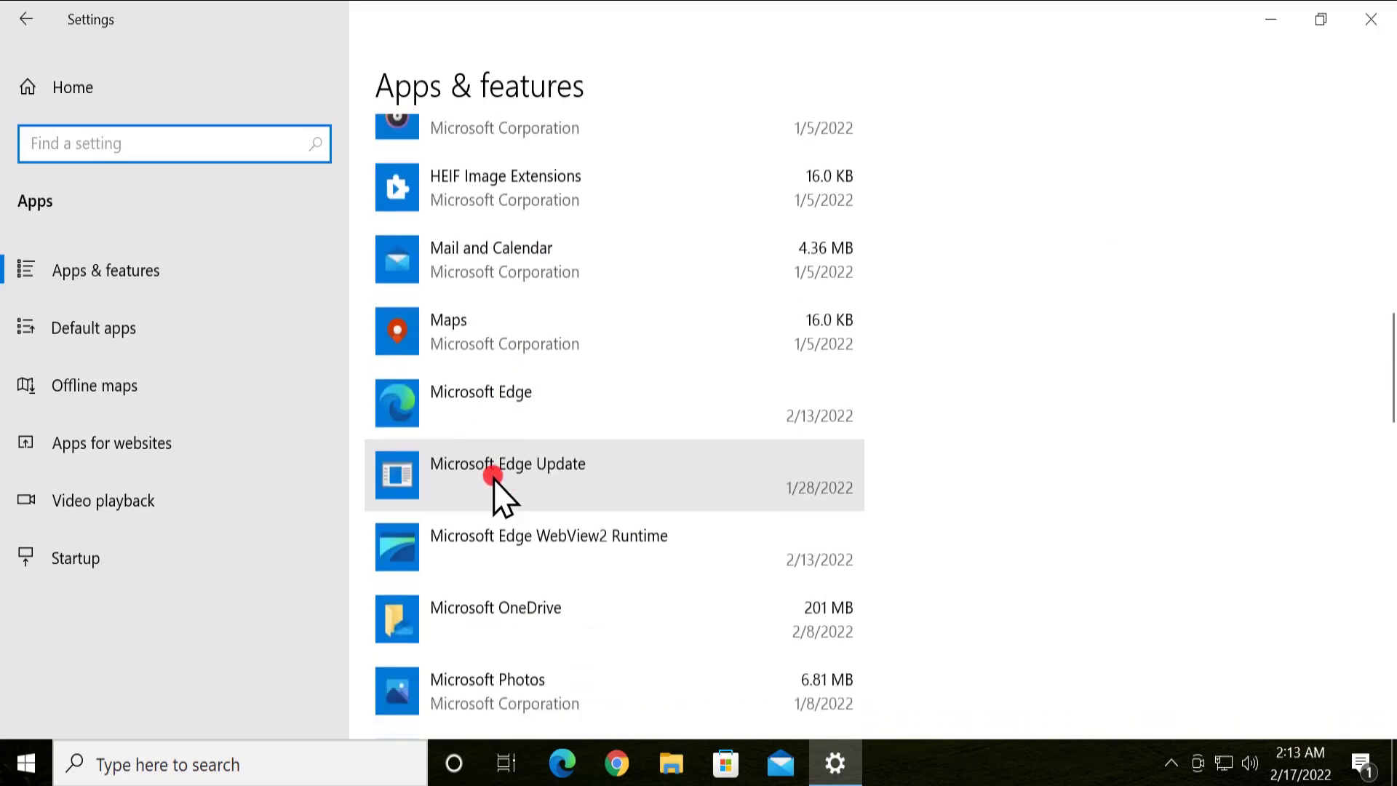
left_click(505, 405)
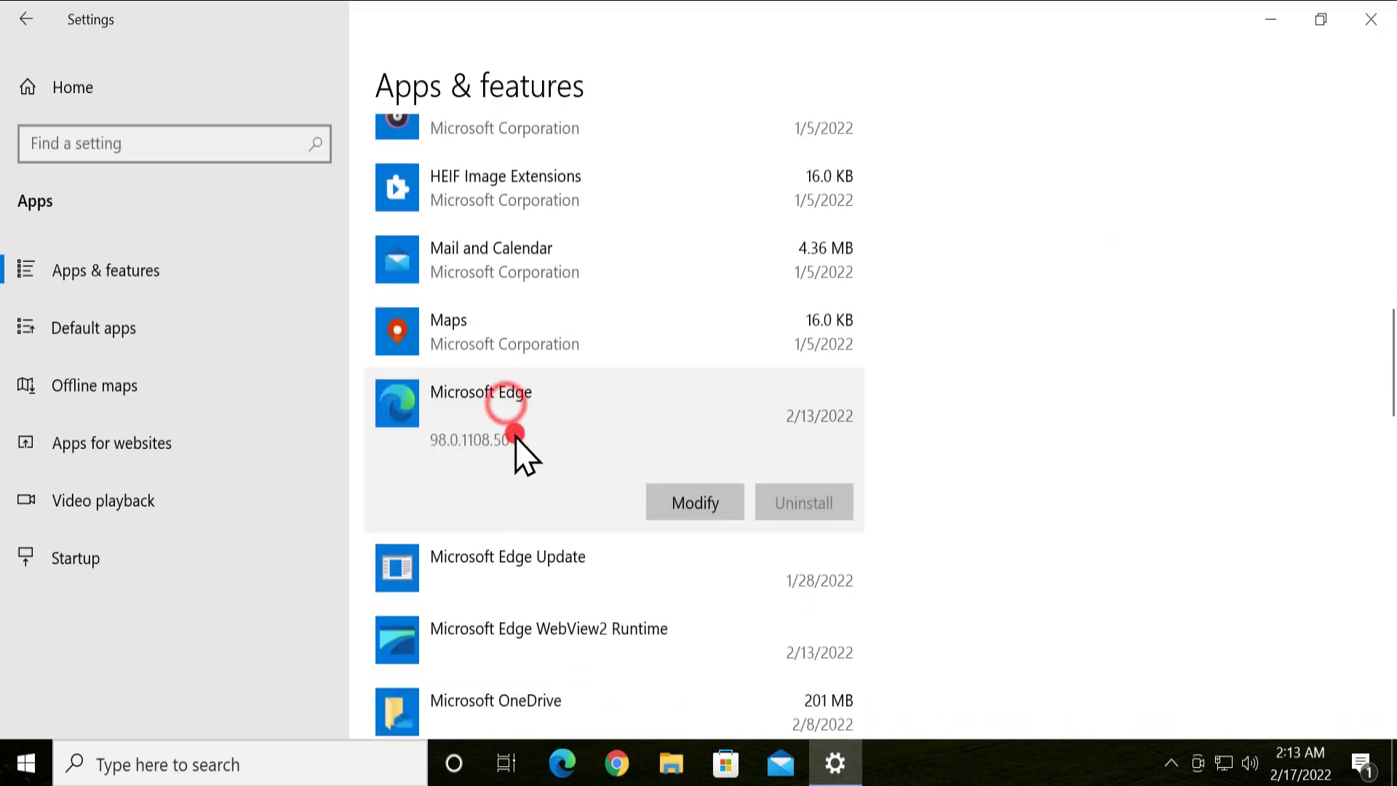
left_click(716, 502)
left_click(665, 544)
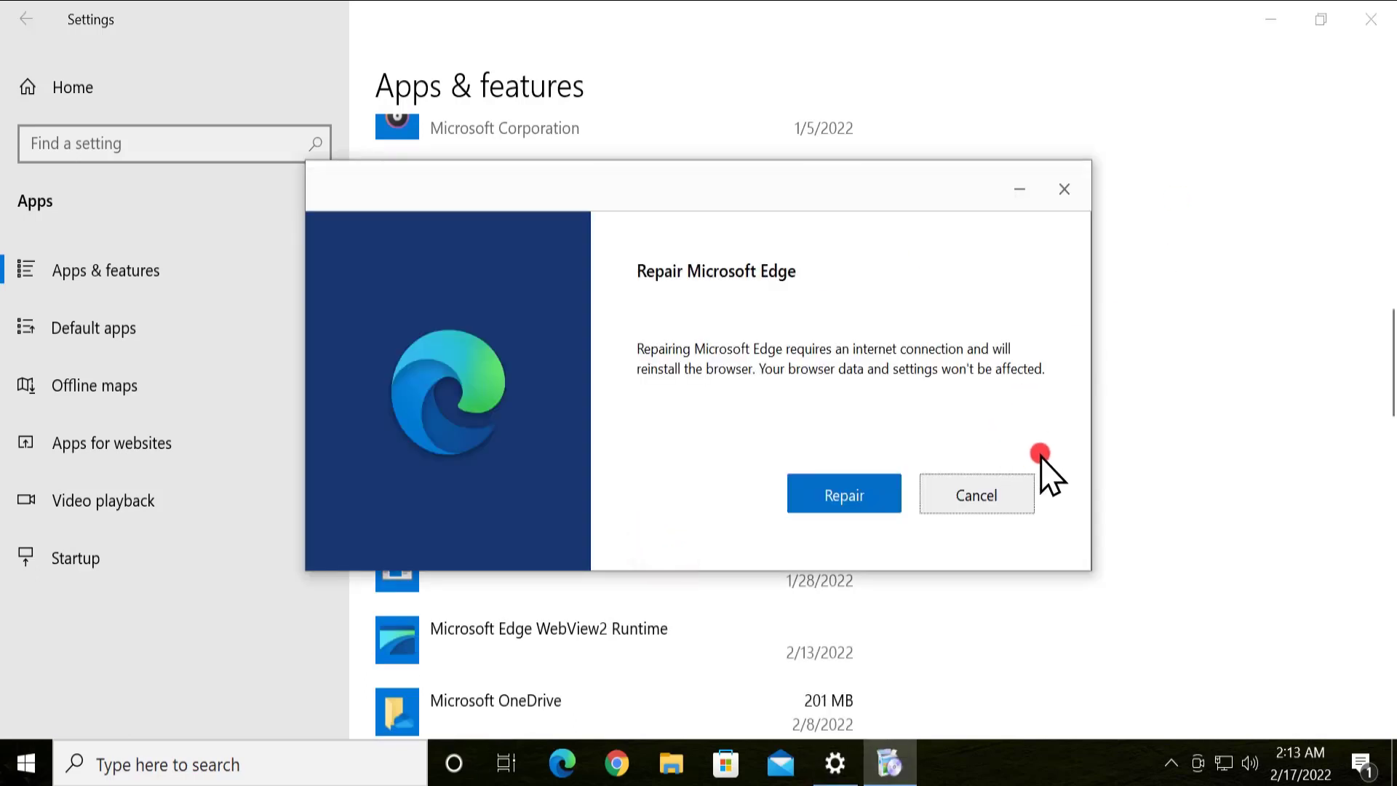
left_click(1064, 190)
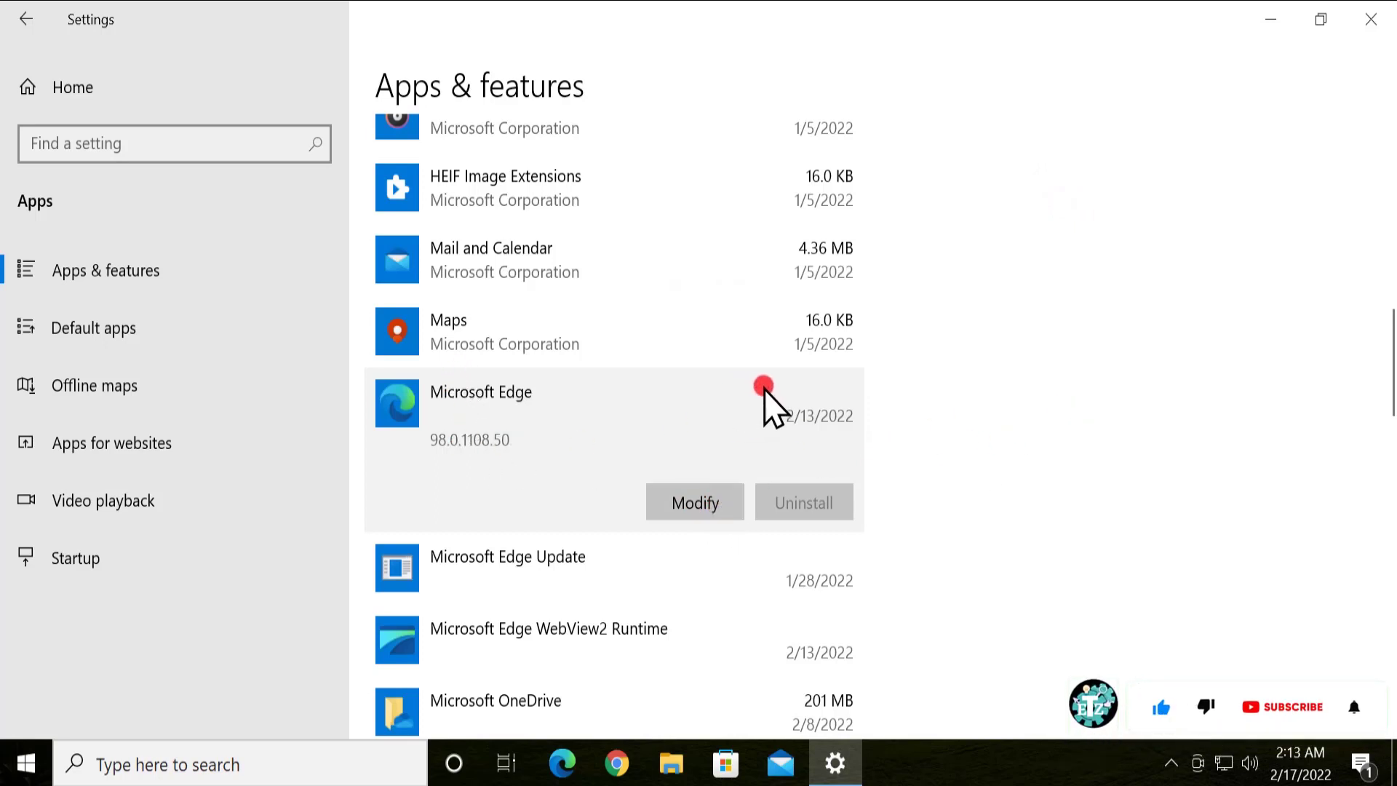
scroll(508, 377, "down", 5)
Repair Microsoft Photos from its advanced options page, keeping its app data
left_click(518, 336)
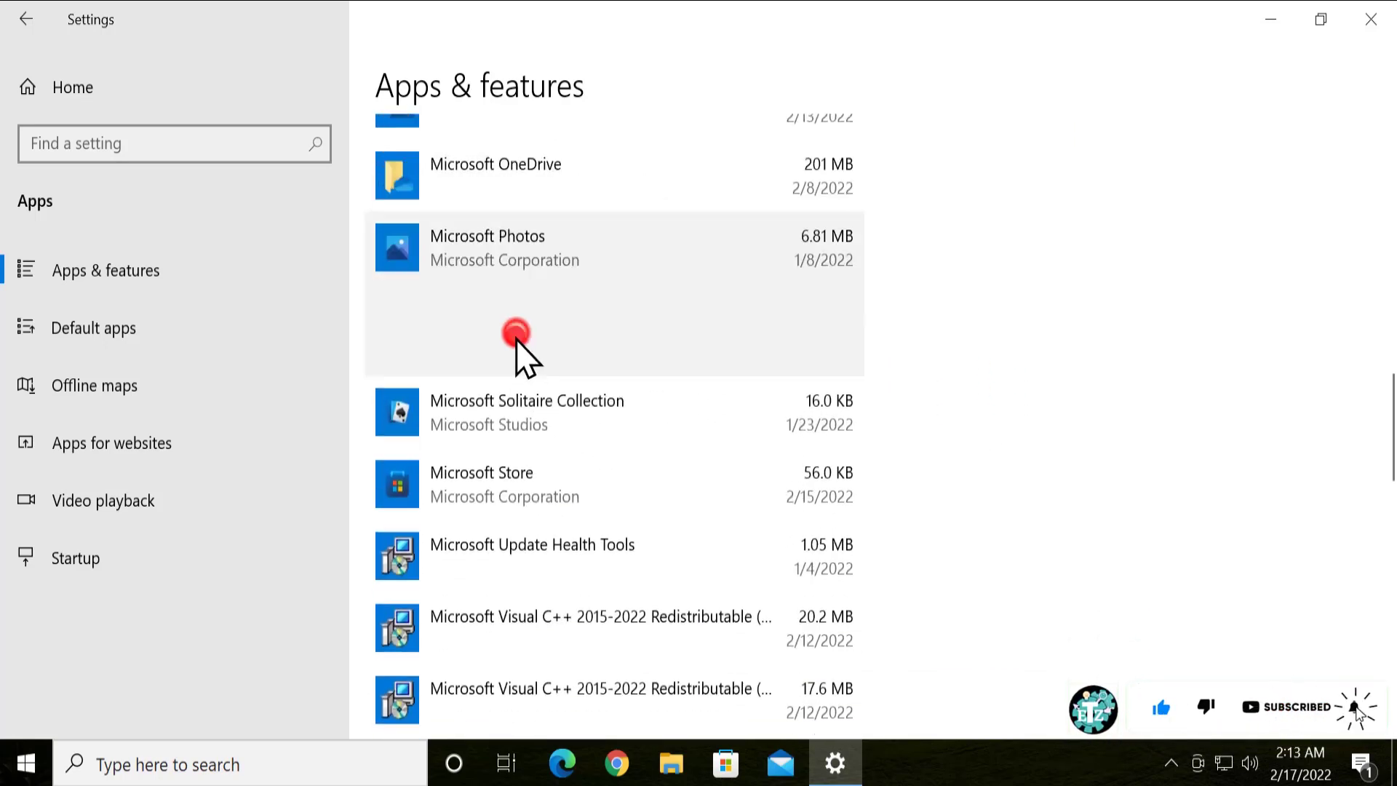
left_click(464, 281)
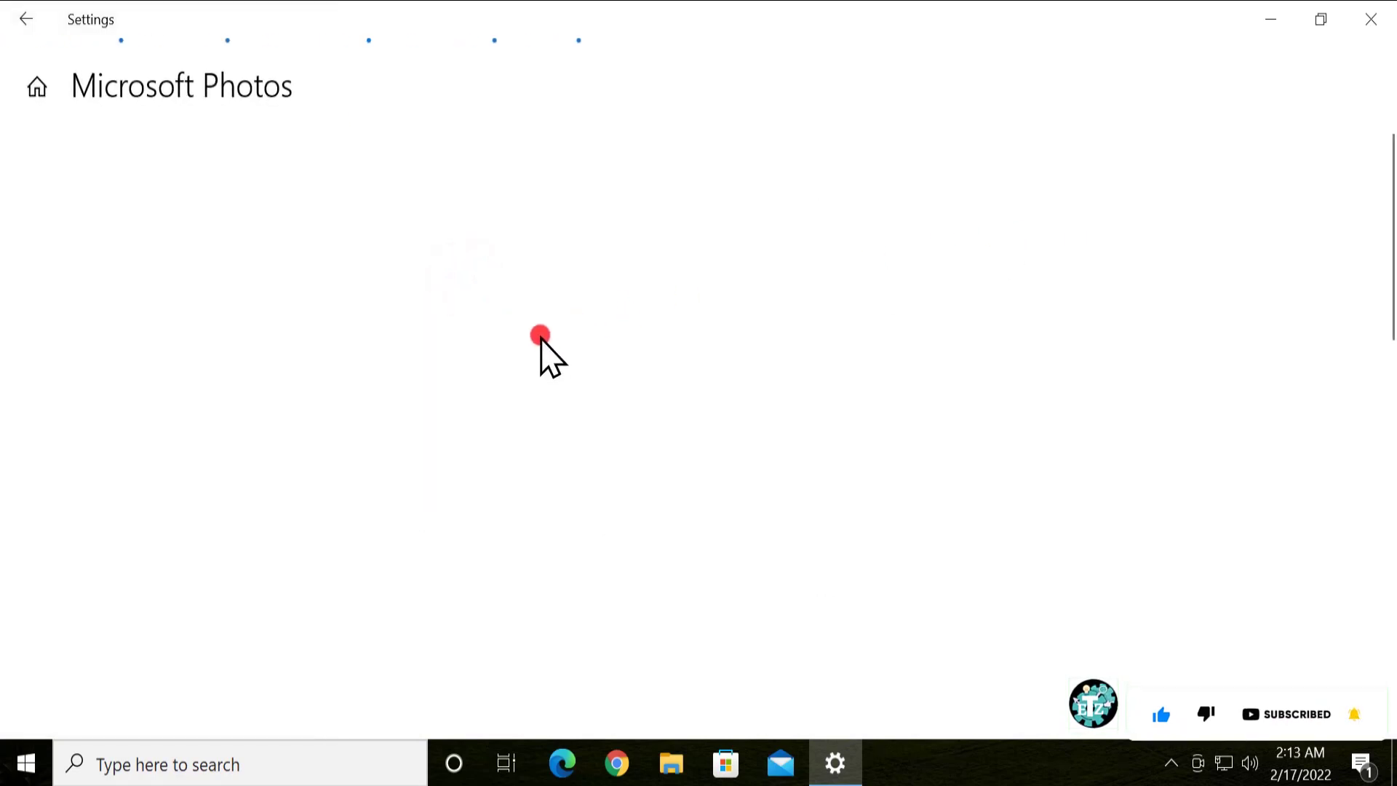
scroll(539, 339, "down", 10)
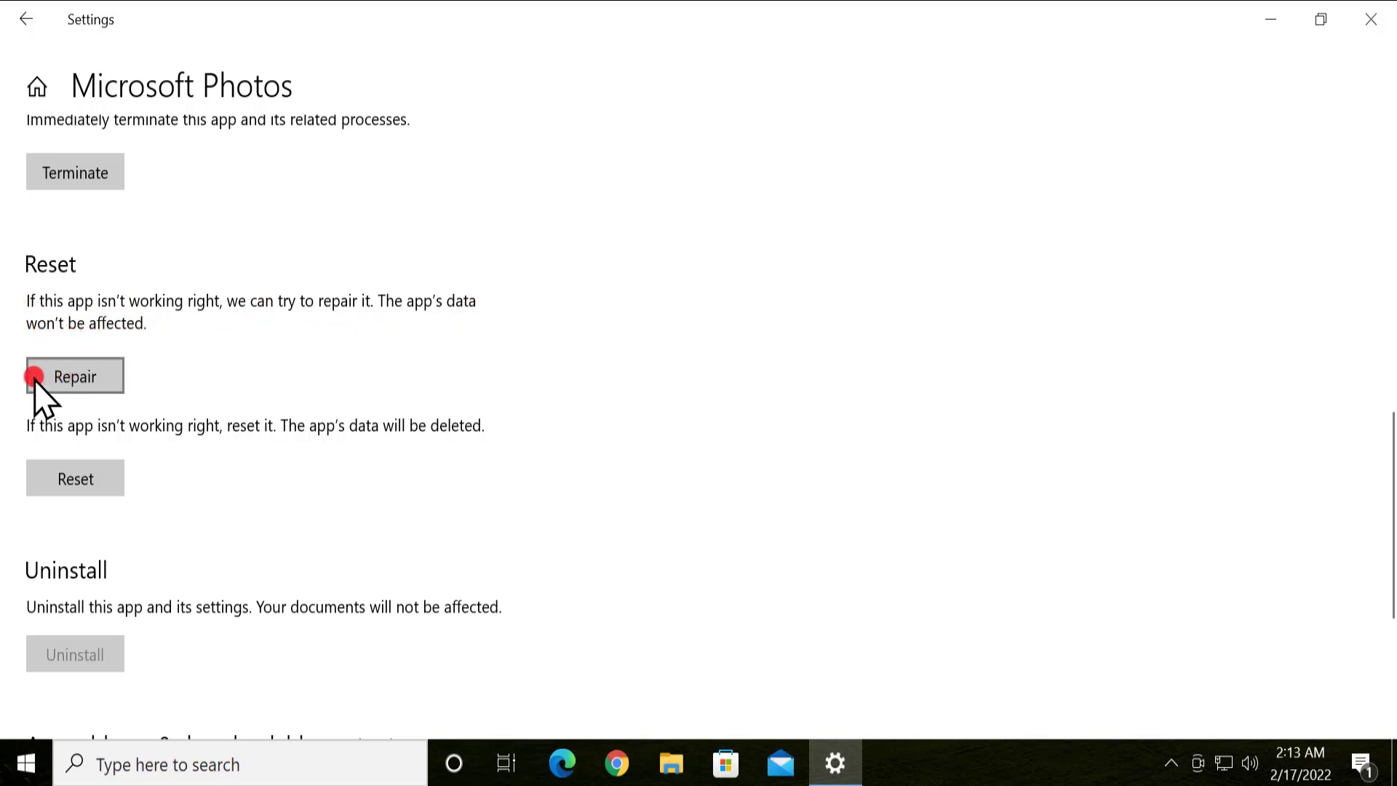
left_click(85, 376)
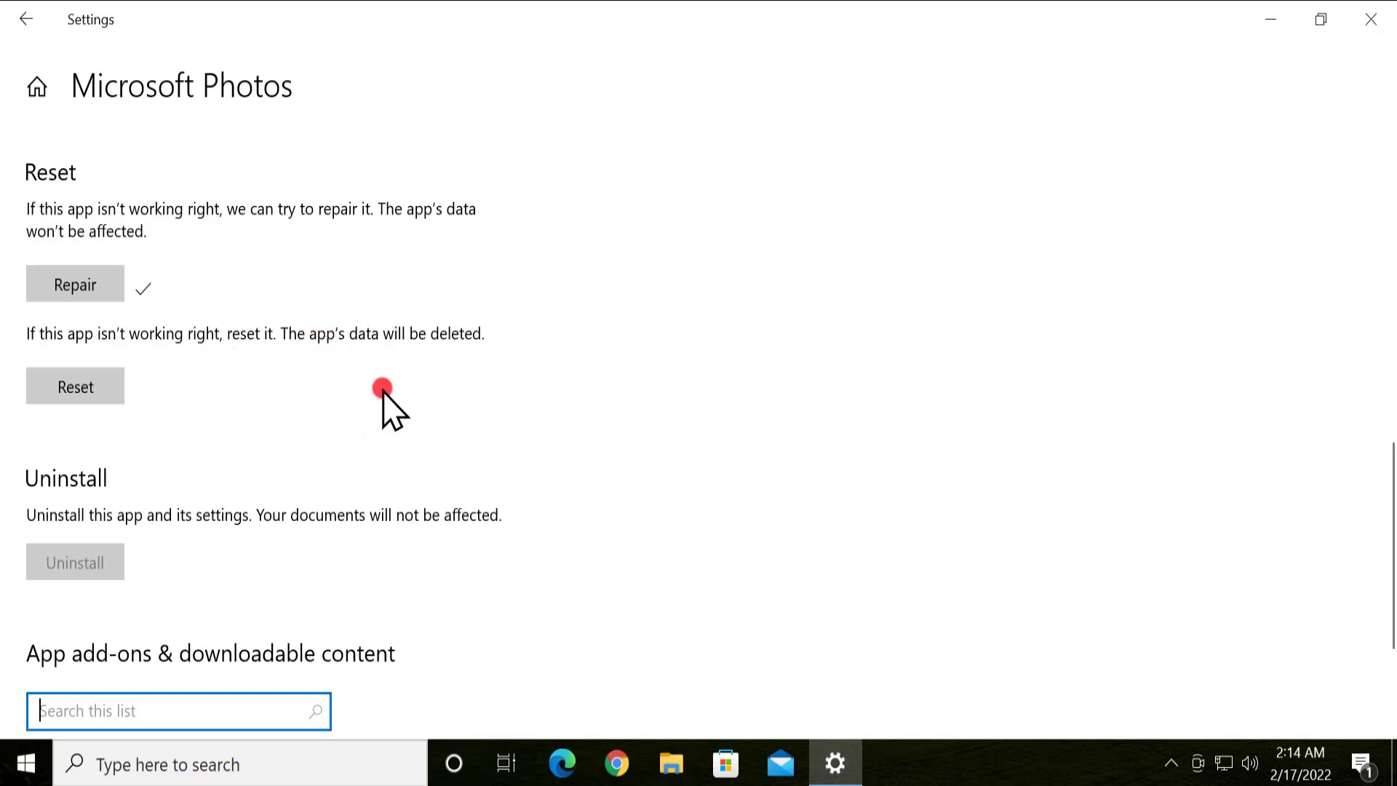
Close Settings, then reopen it from Start and go to Apps
left_click(1373, 20)
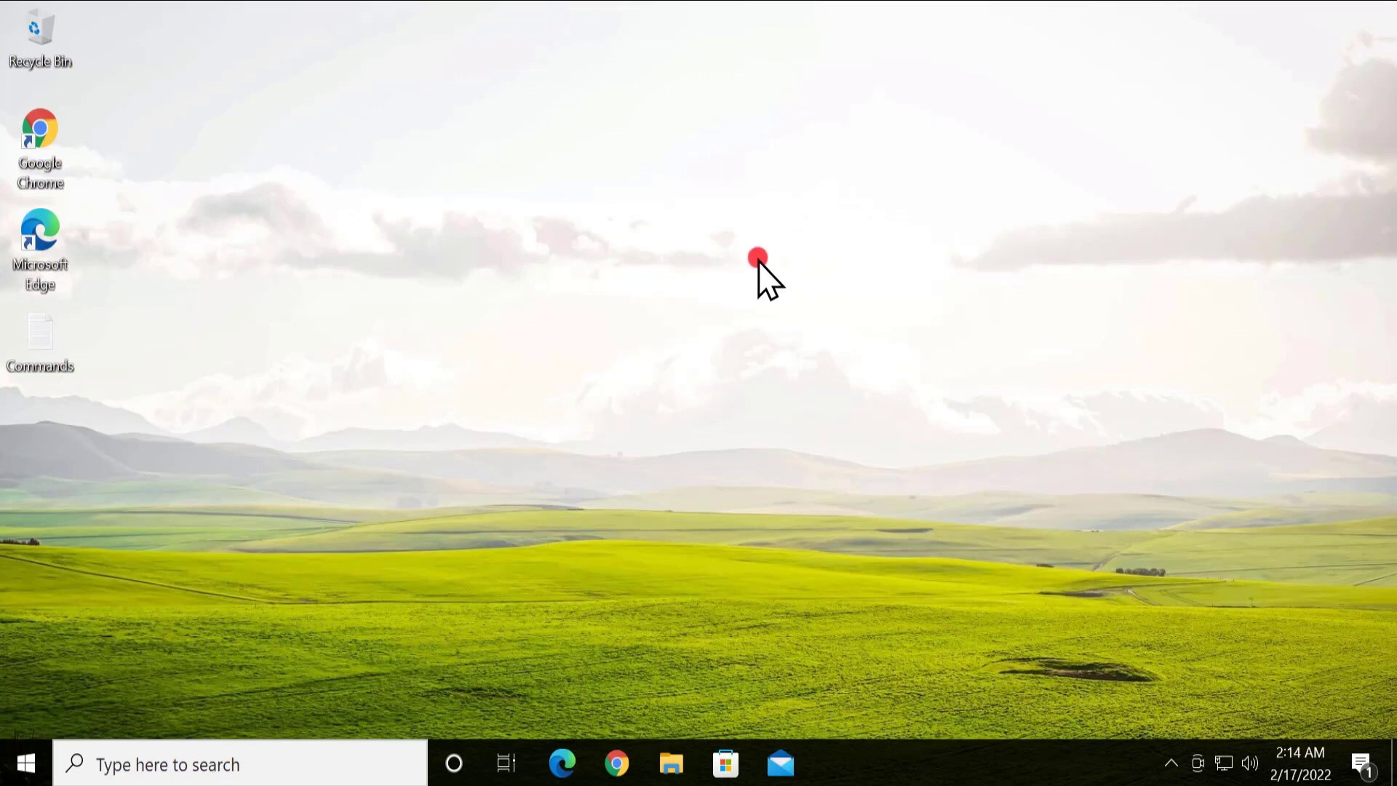
left_click(25, 763)
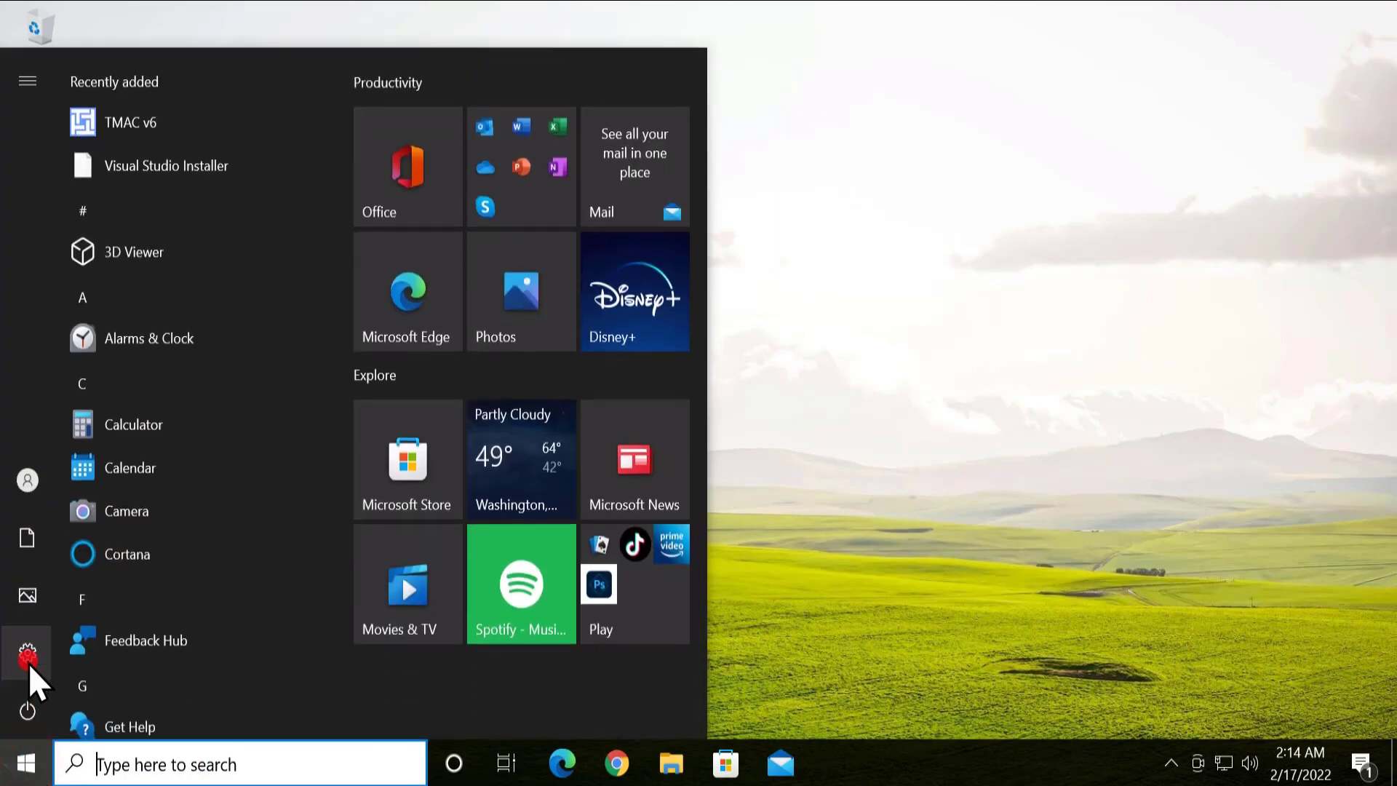
mouse_move(28, 663)
left_click(128, 658)
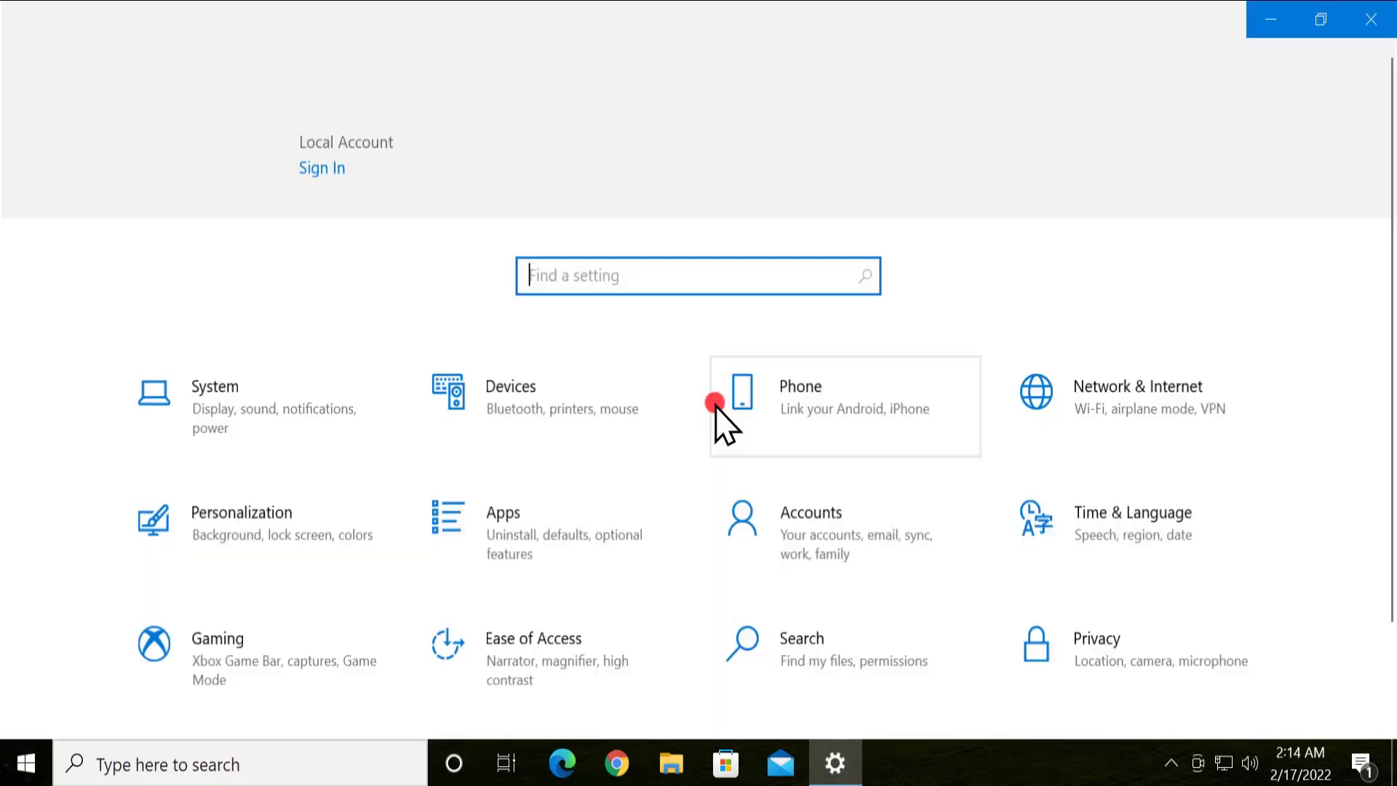
left_click(507, 524)
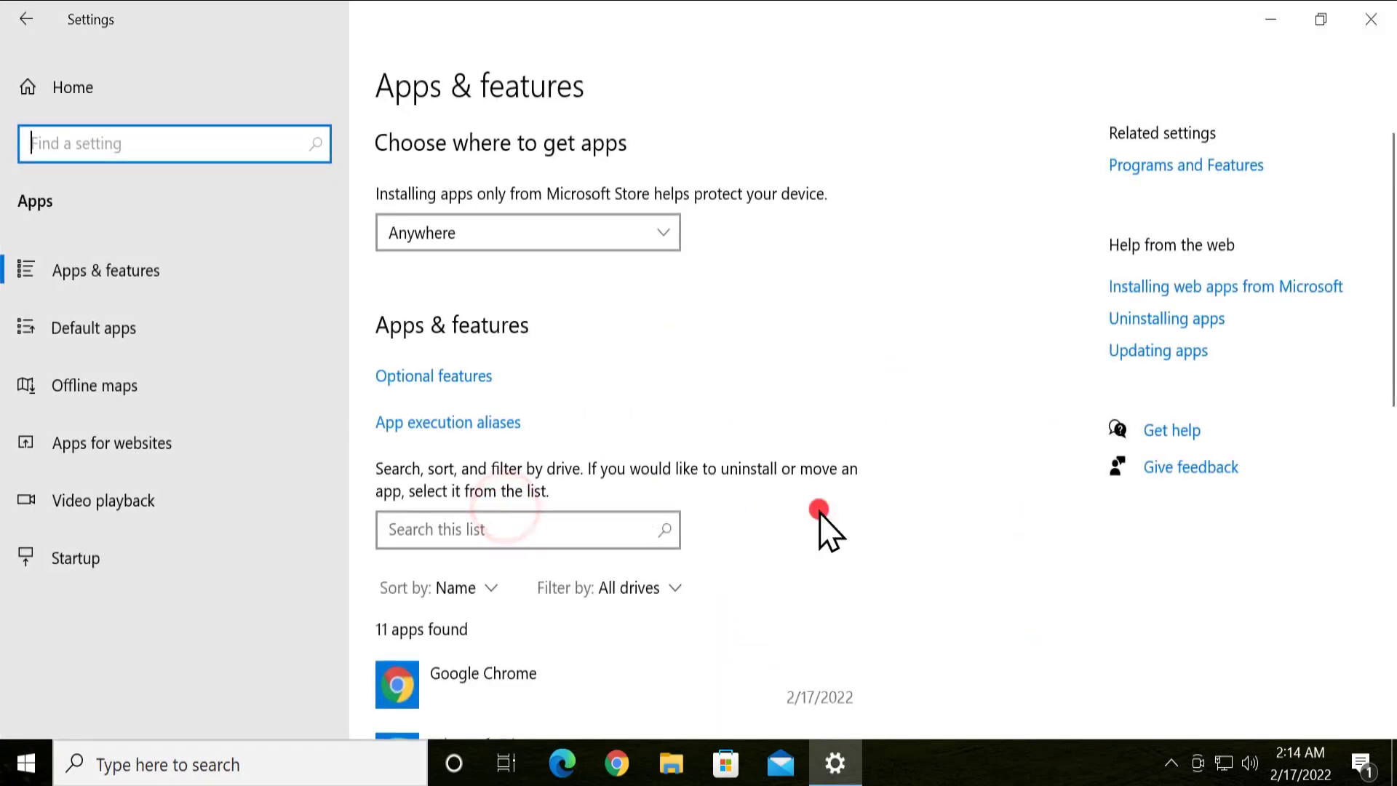
Check Google Chrome's 98.0.4758.102 entry, then close Settings
scroll(727, 495, "down", 1)
scroll(724, 486, "down", 6)
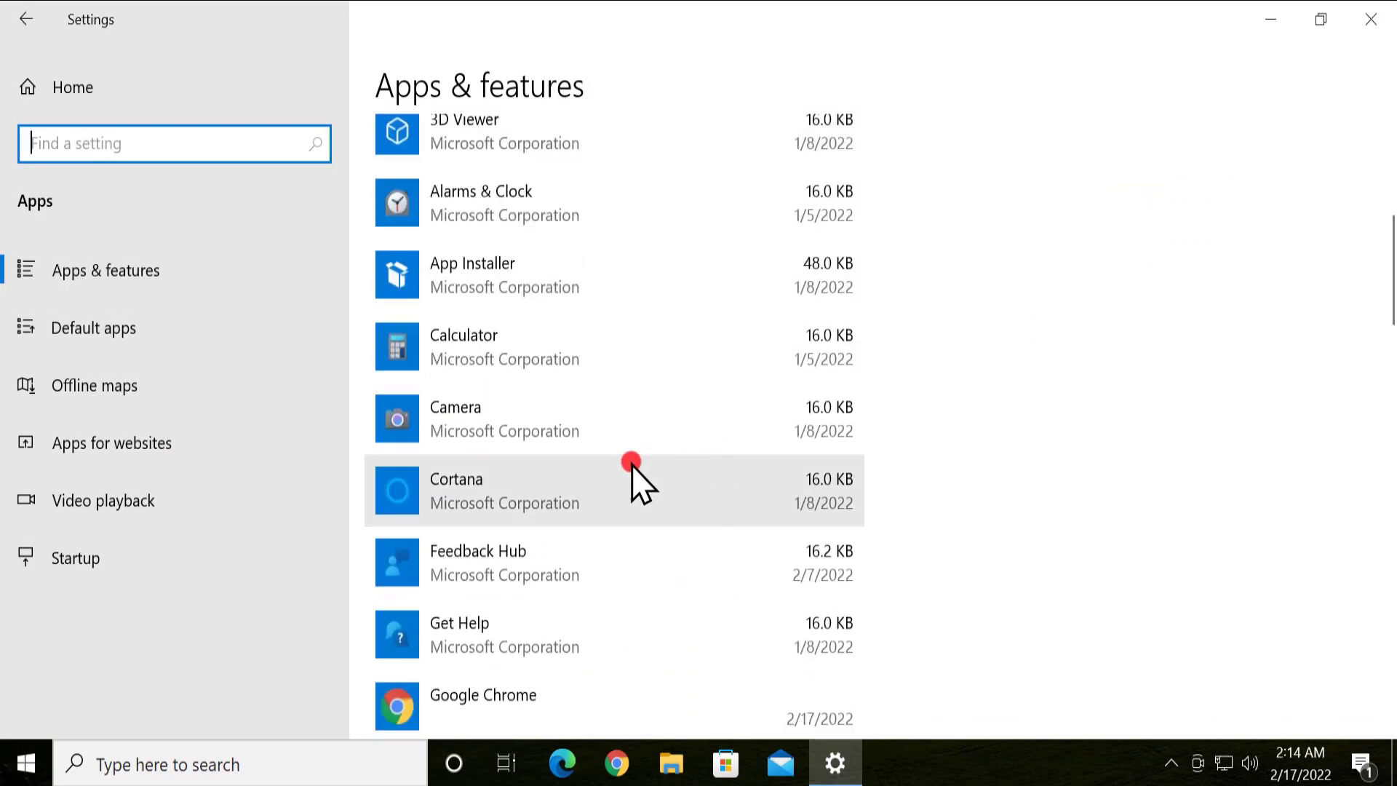
scroll(744, 396, "down", 3)
left_click(567, 466)
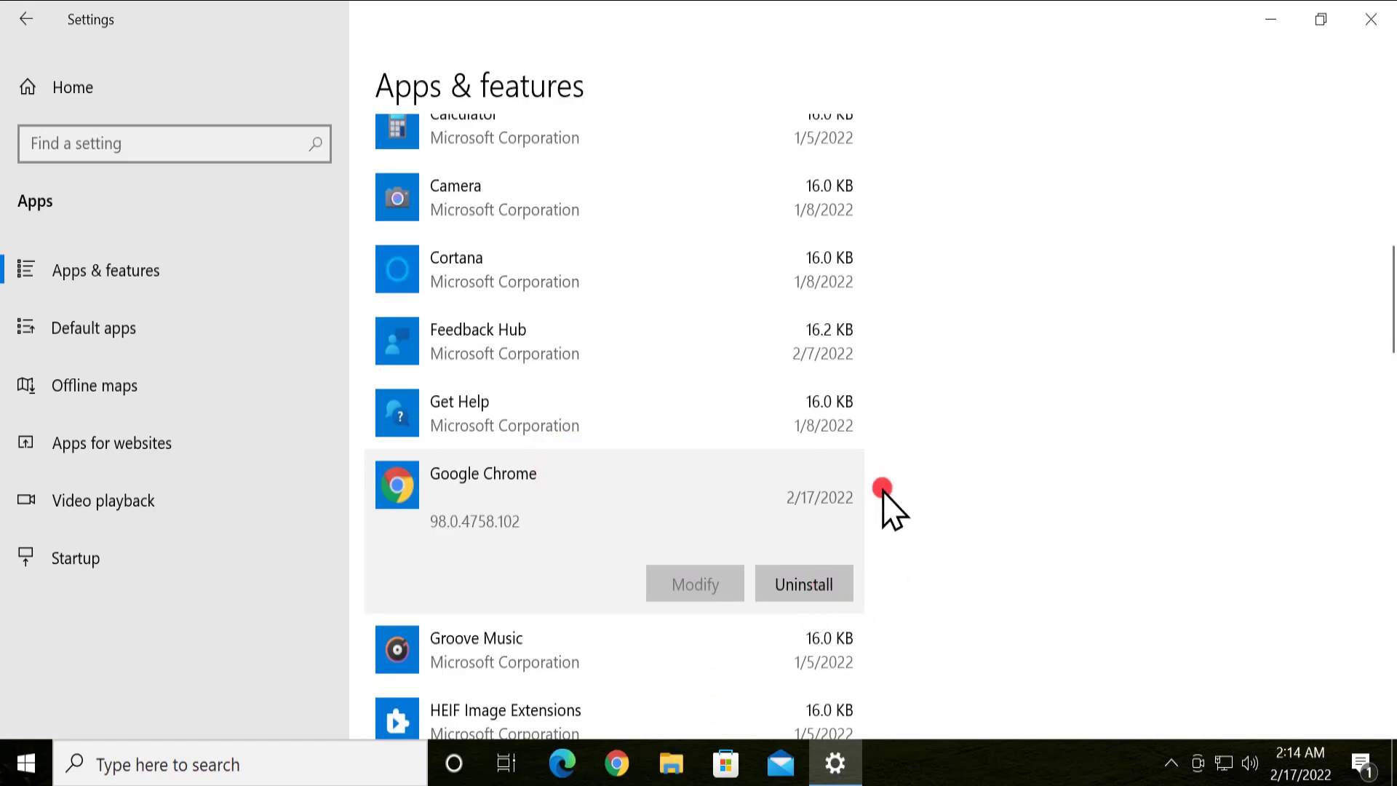
left_click(1362, 23)
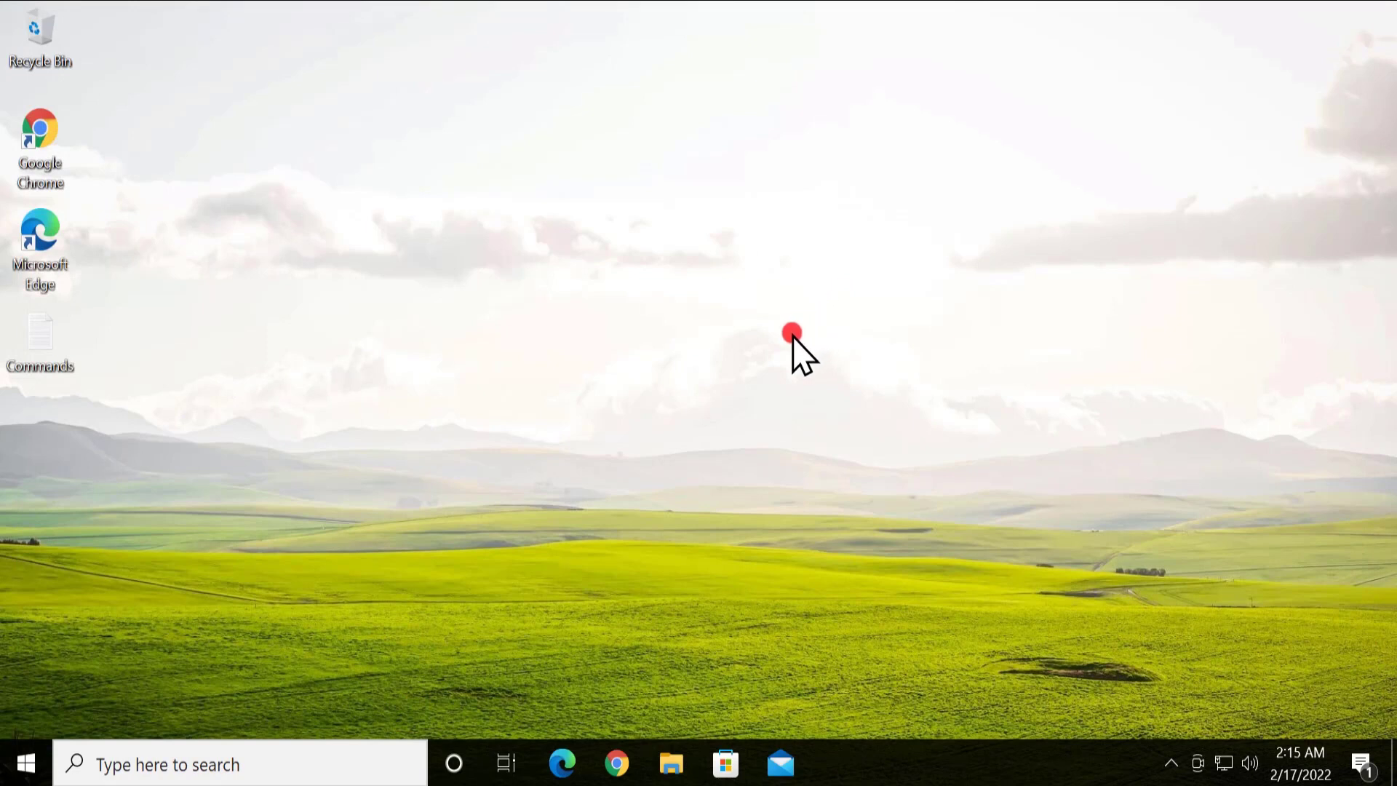
Search for cmd and launch Command Prompt as administrator
left_click(131, 765)
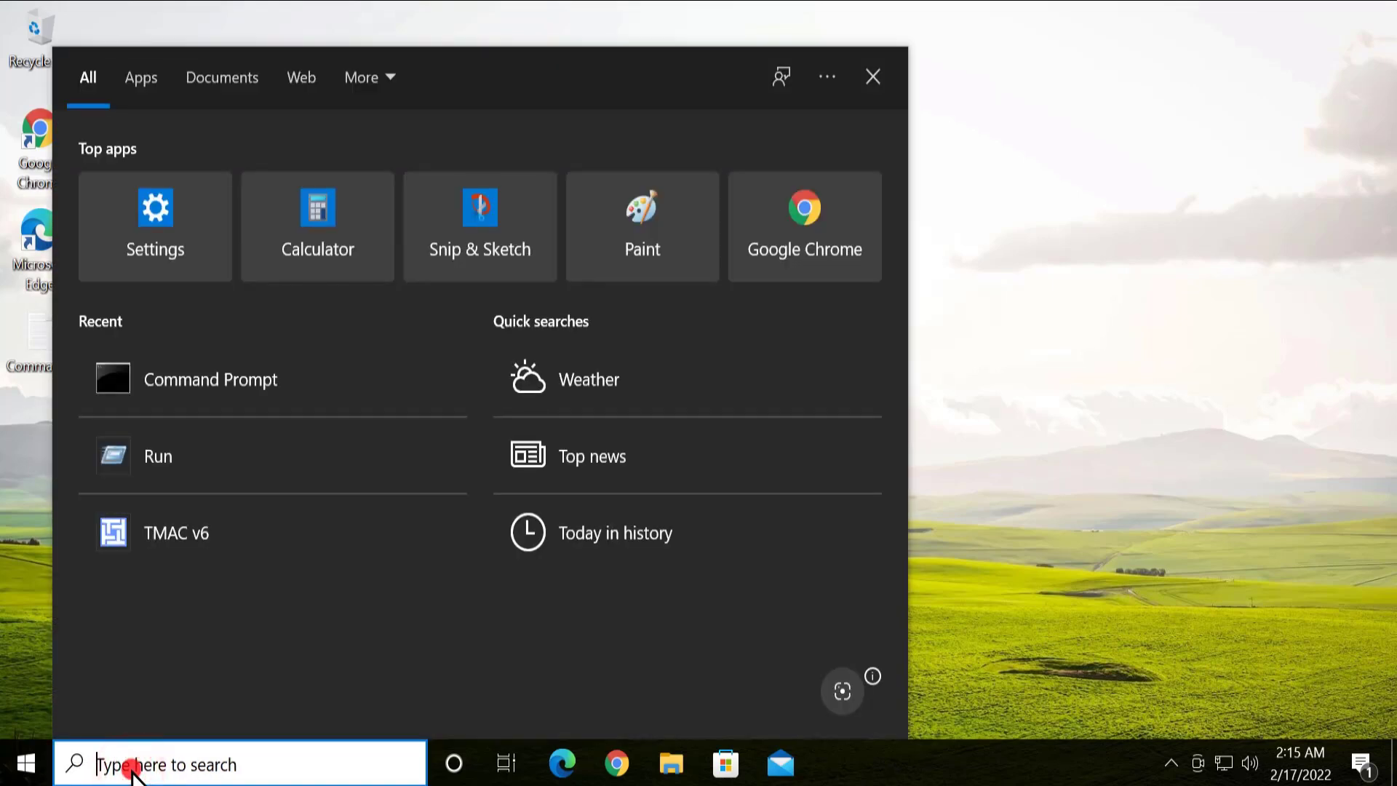
type("cmd")
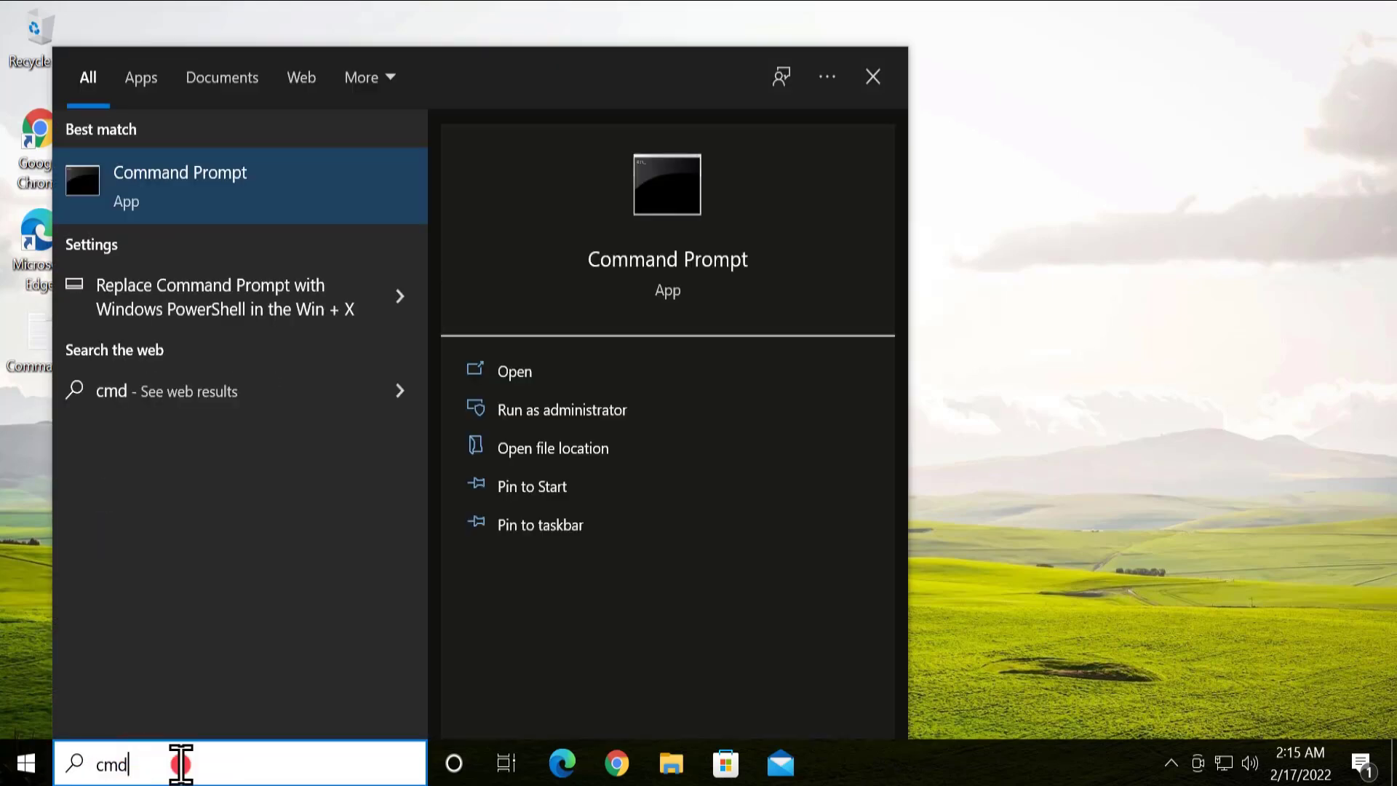
left_click(664, 402)
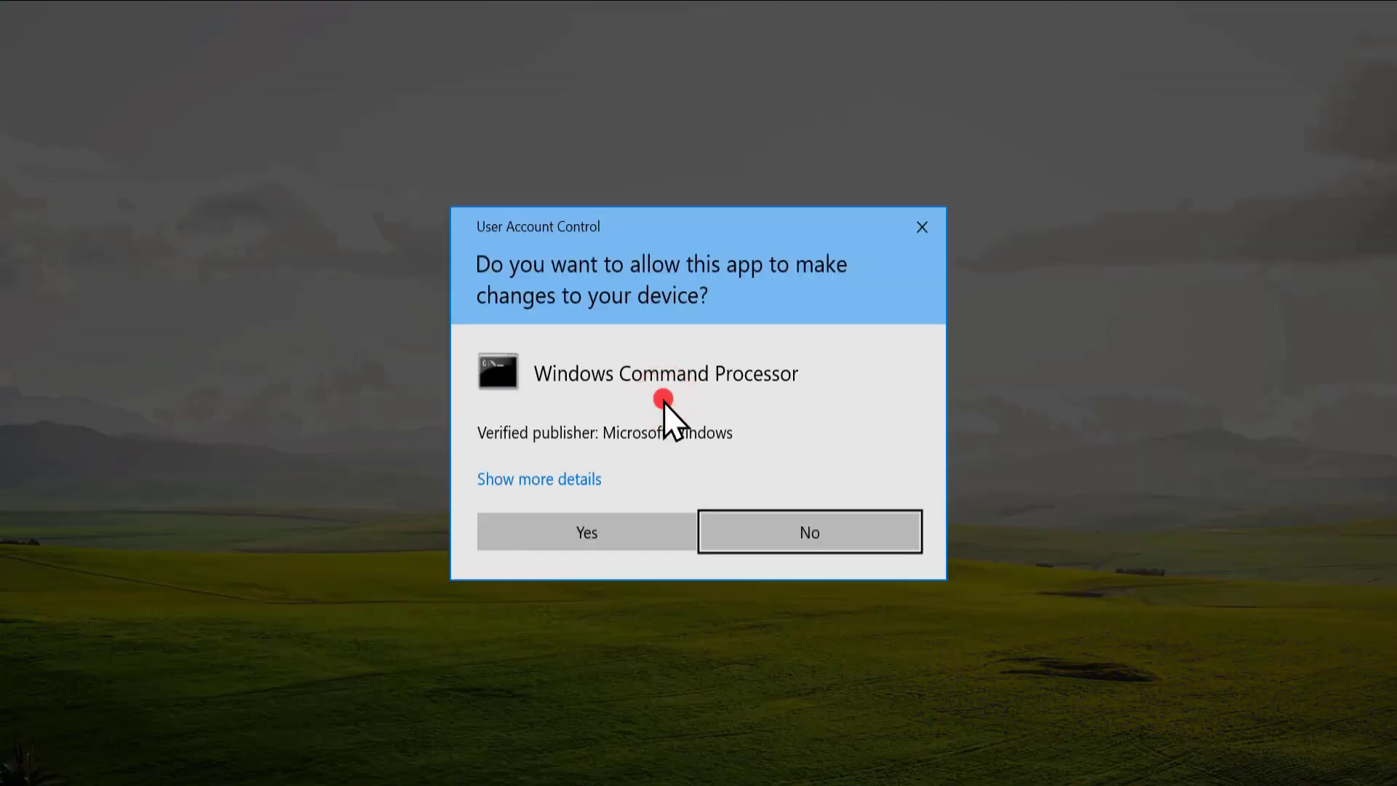
left_click(601, 540)
Run gpupdate in the elevated Command Prompt to update computer and user policy
left_click(957, 164)
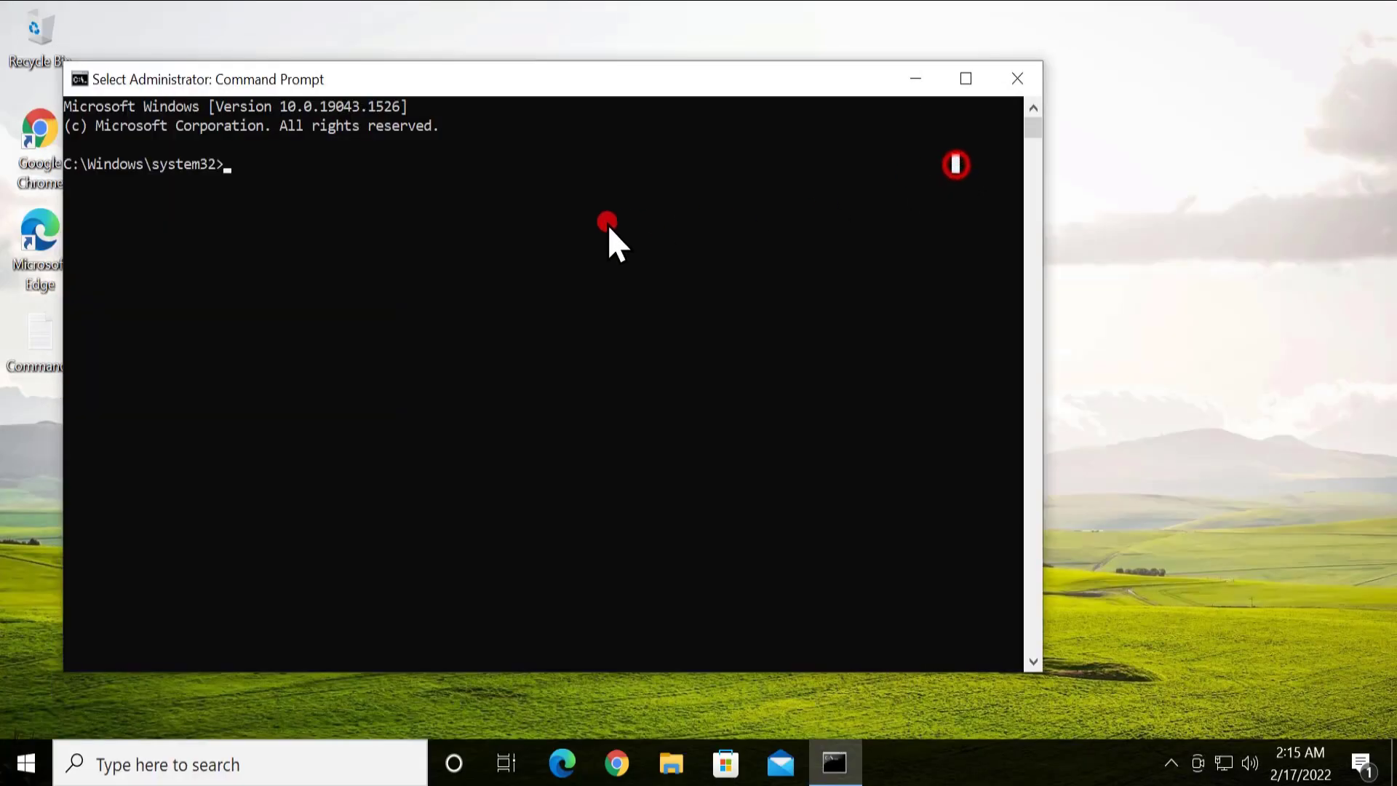
key("Escape")
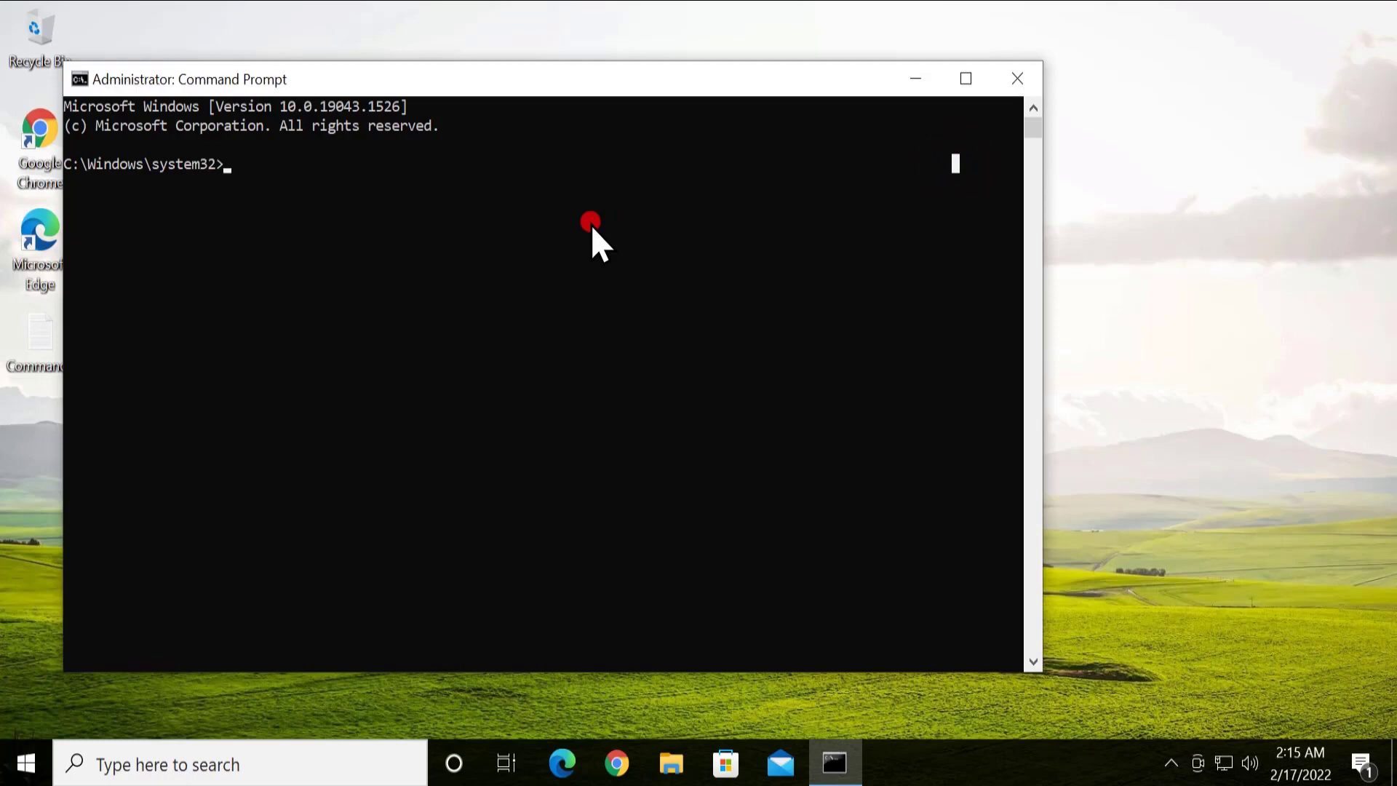
type("gpupdate")
key("Return")
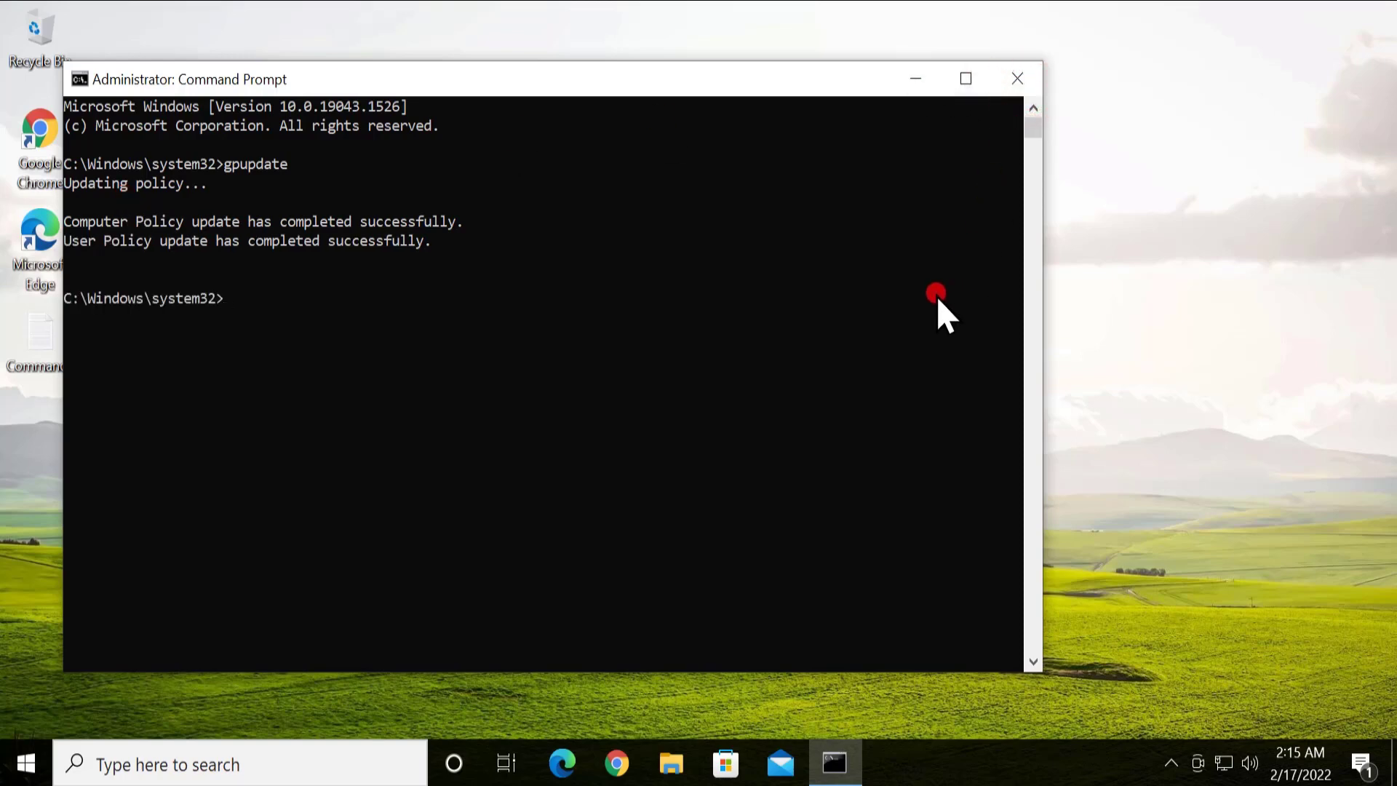
Close the administrator Command Prompt window
left_click(1021, 73)
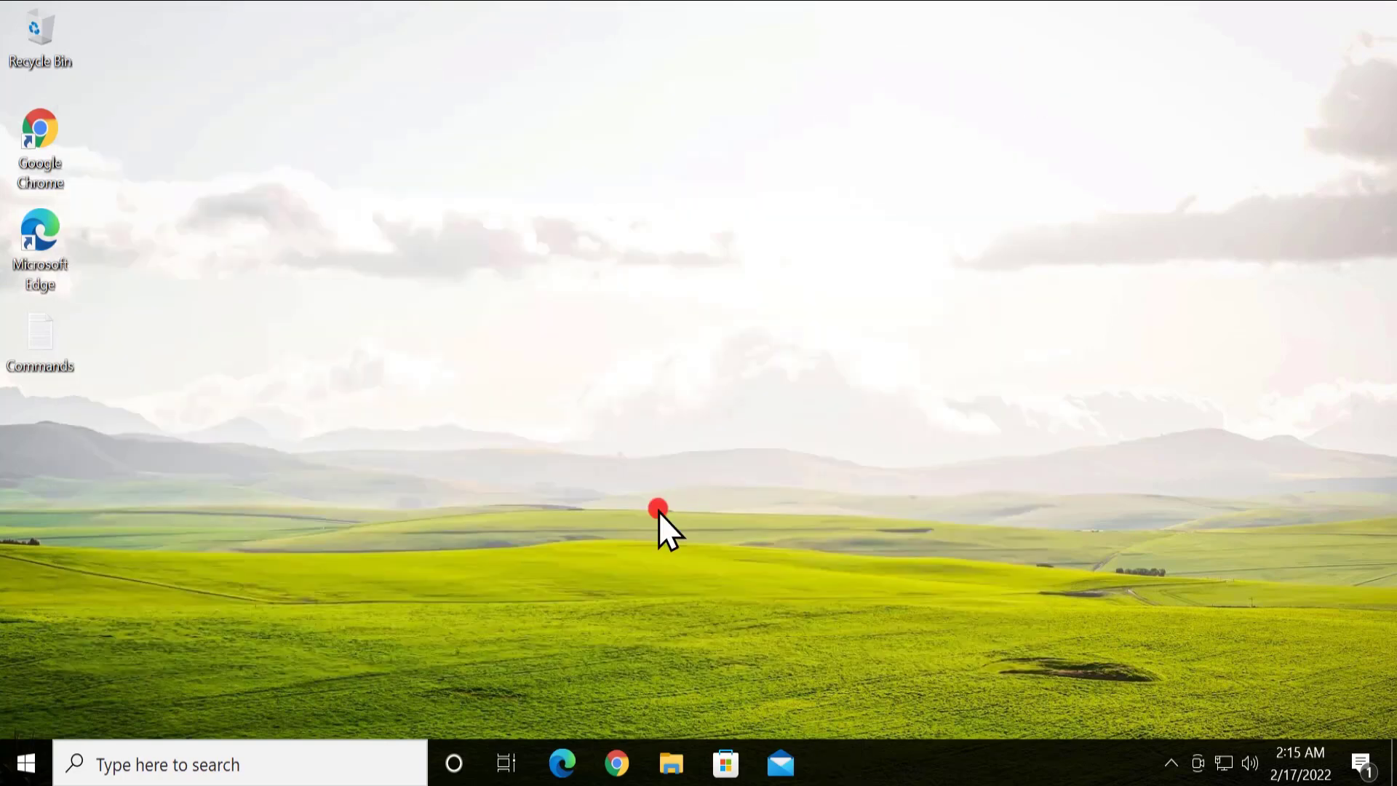